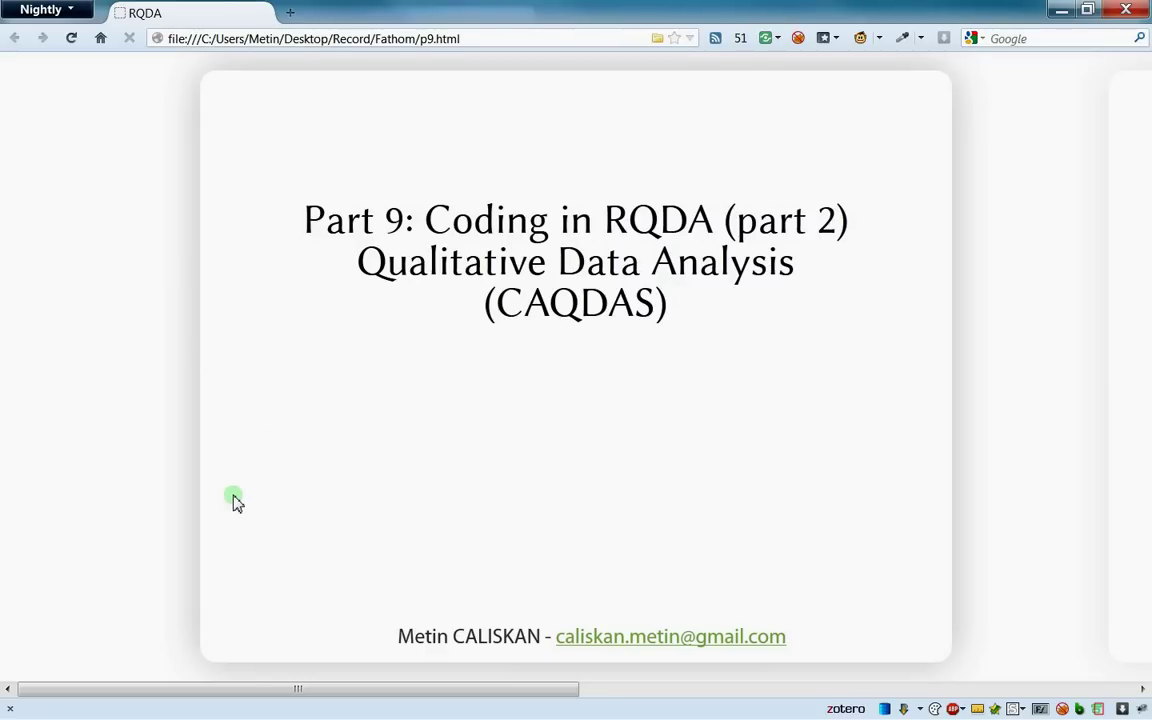
Advance the slideshow to the topics slide and bring the RQDA window to the front
{"action": "key", "text": "Right"}
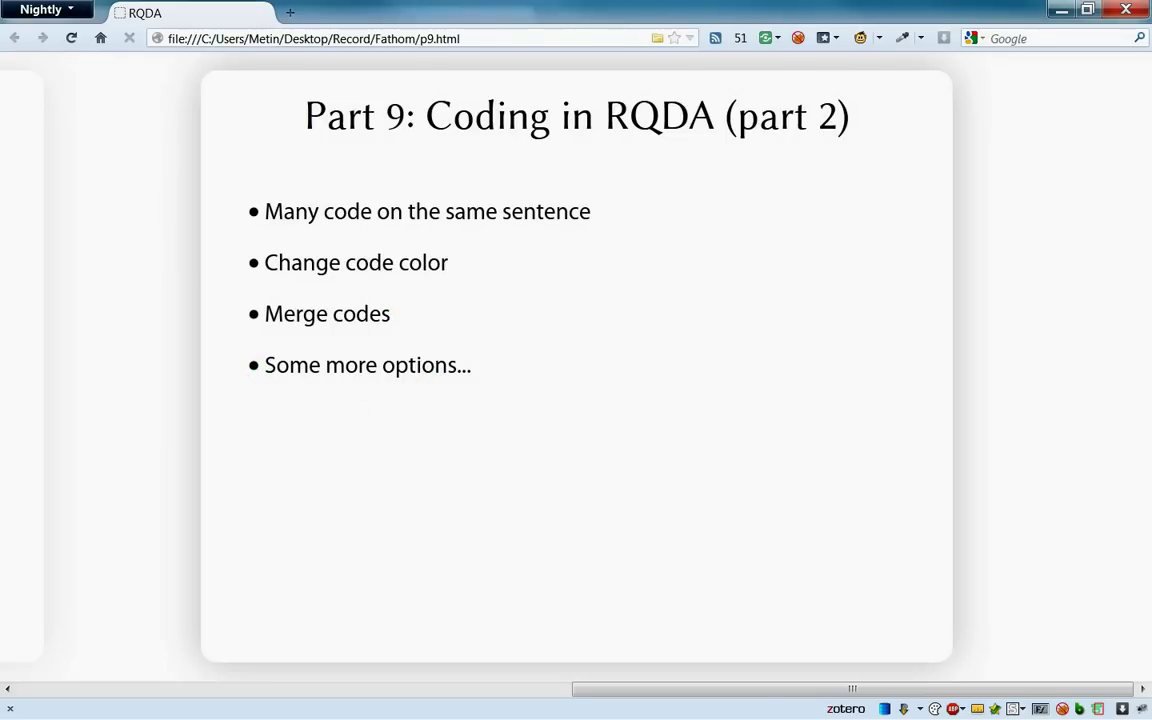
{"action": "key", "text": "alt+Tab"}
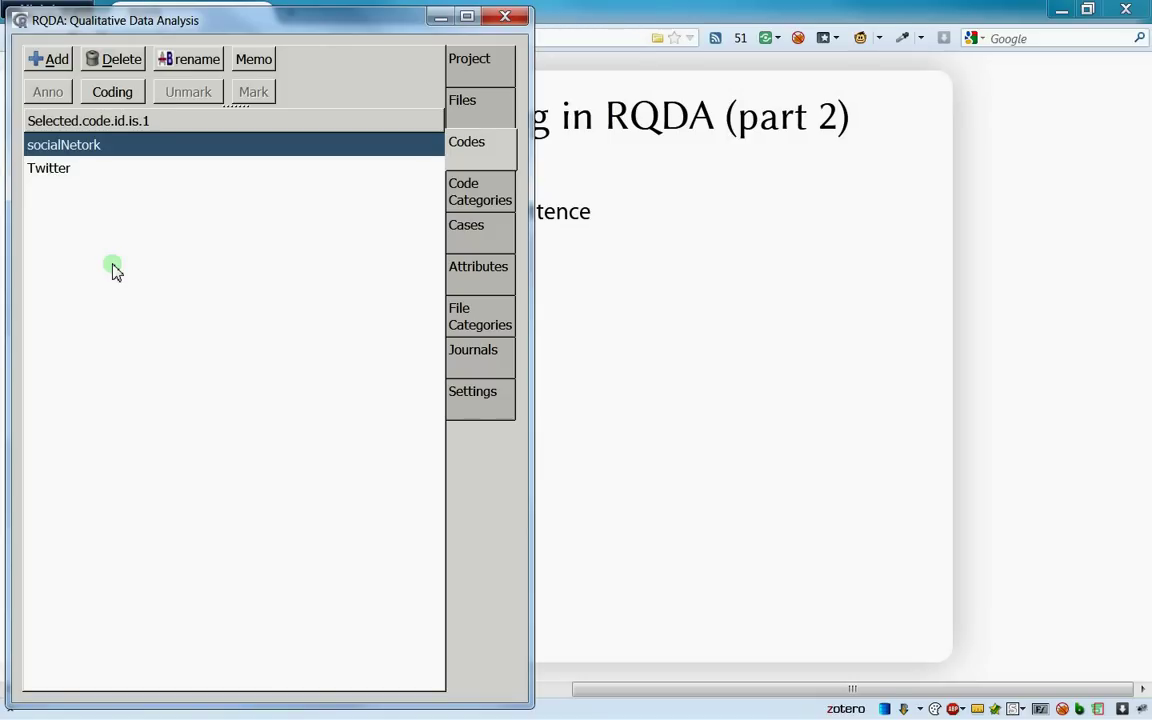
Show the project's files (FirstFile, SecondFile, TestRenamed) and select FirstFile
{"action": "left_click", "coordinate": [470, 102]}
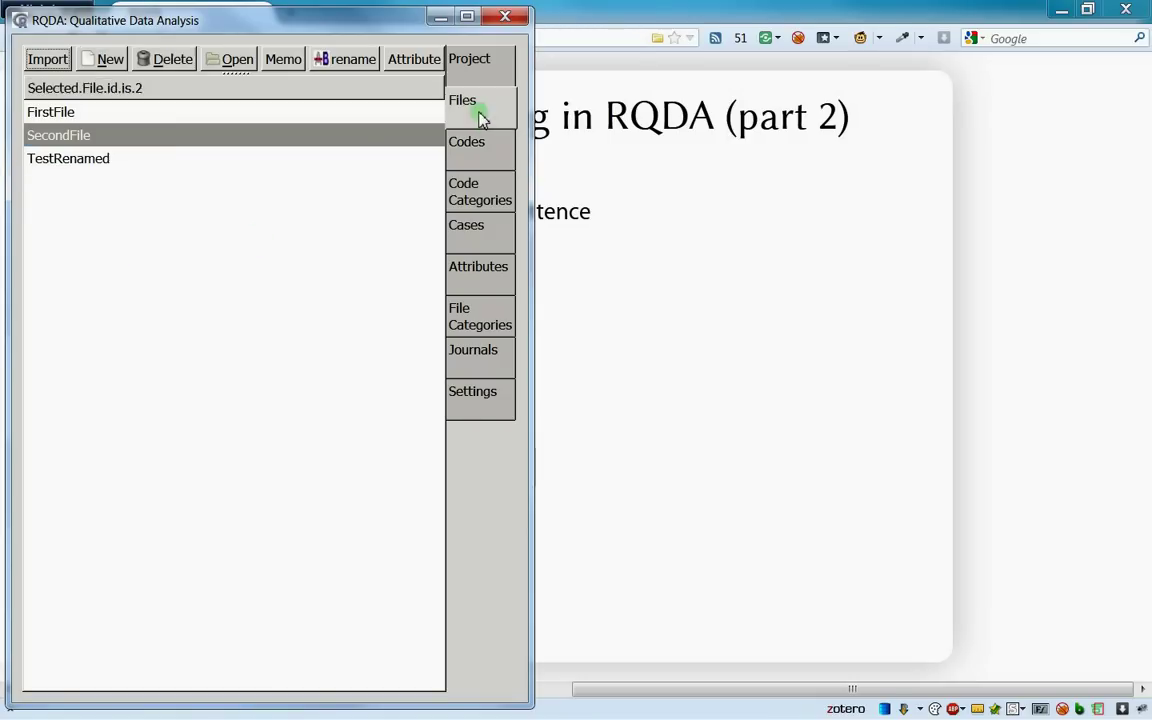
{"action": "left_click", "coordinate": [478, 152]}
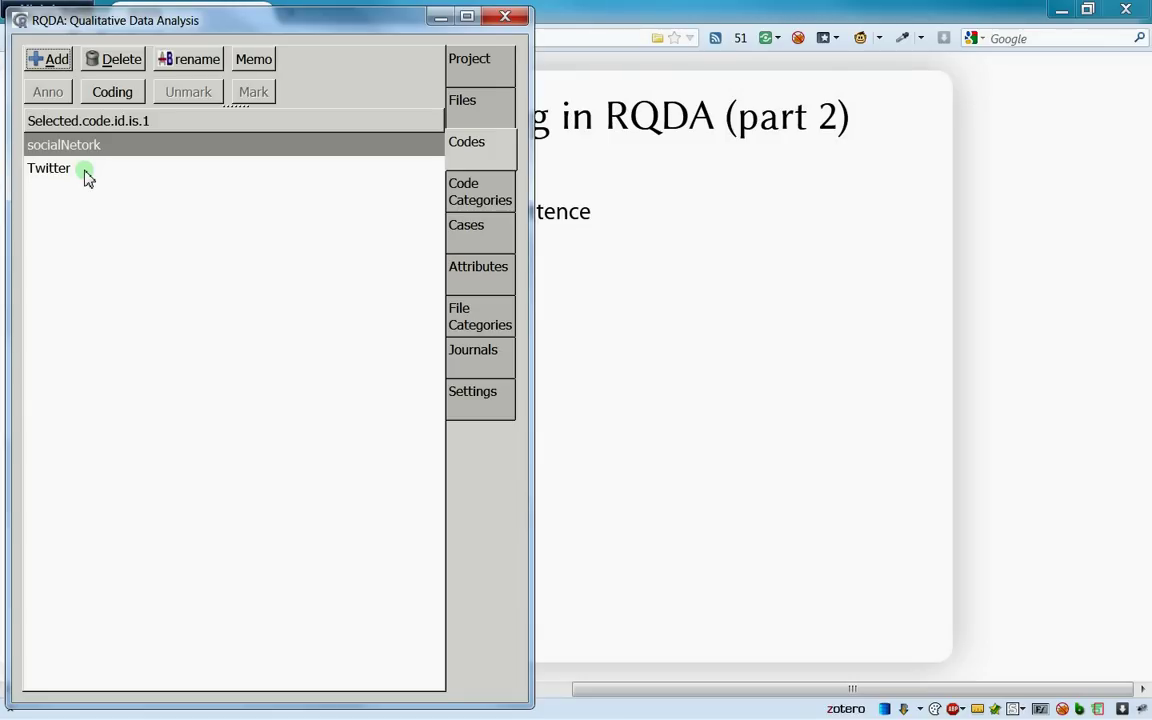
{"action": "left_click", "coordinate": [485, 104]}
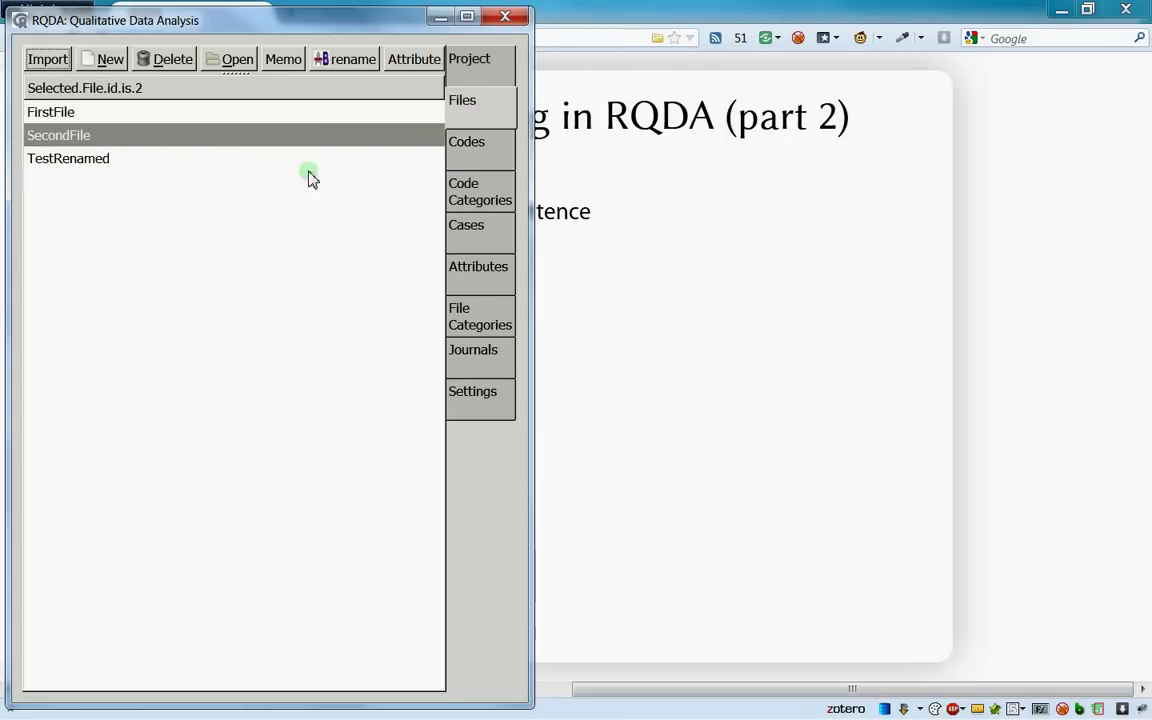
{"action": "left_click", "coordinate": [53, 113]}
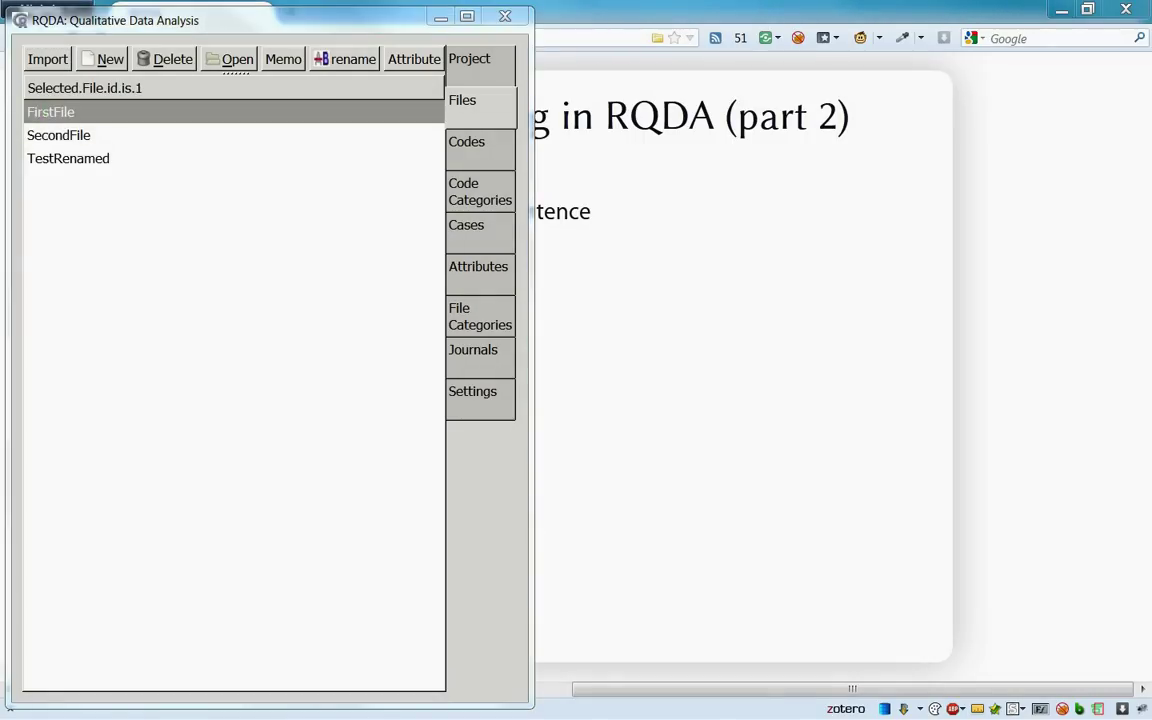
{"action": "double_click", "coordinate": [53, 113]}
{"action": "left_click_drag", "start_coordinate": [450, 175], "coordinate": [776, 50]}
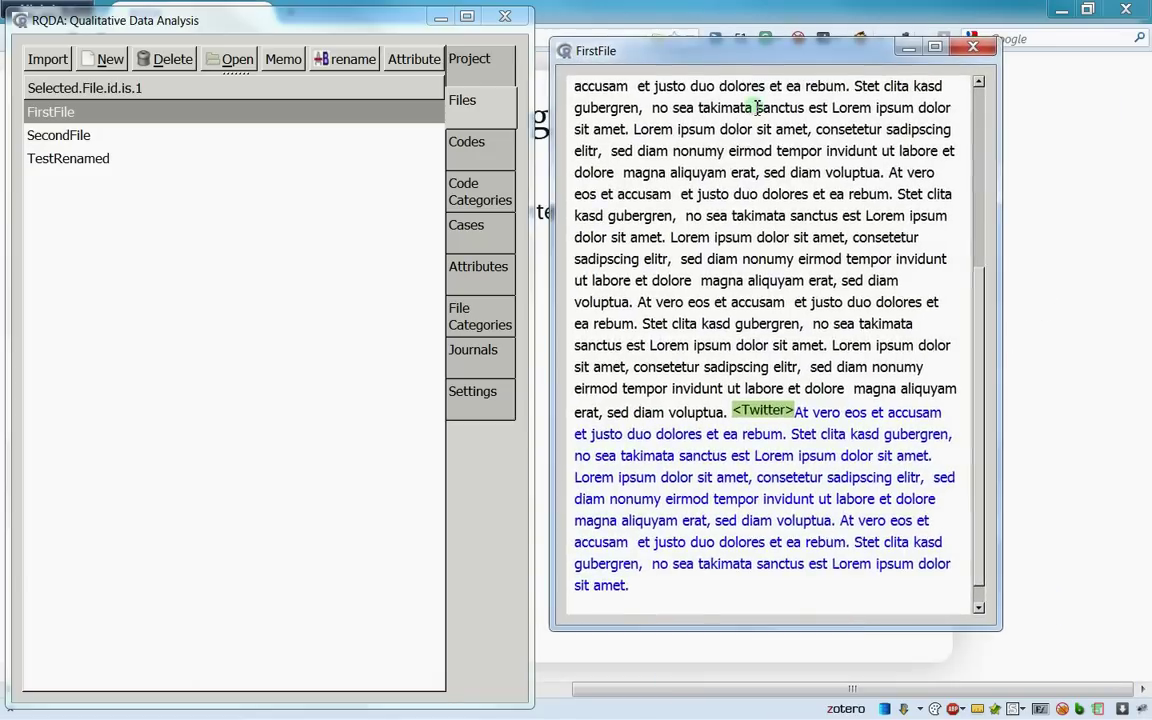
{"action": "scroll", "coordinate": [757, 107], "scroll_direction": "up", "scroll_amount": 5}
{"action": "left_click_drag", "start_coordinate": [669, 87], "coordinate": [727, 216]}
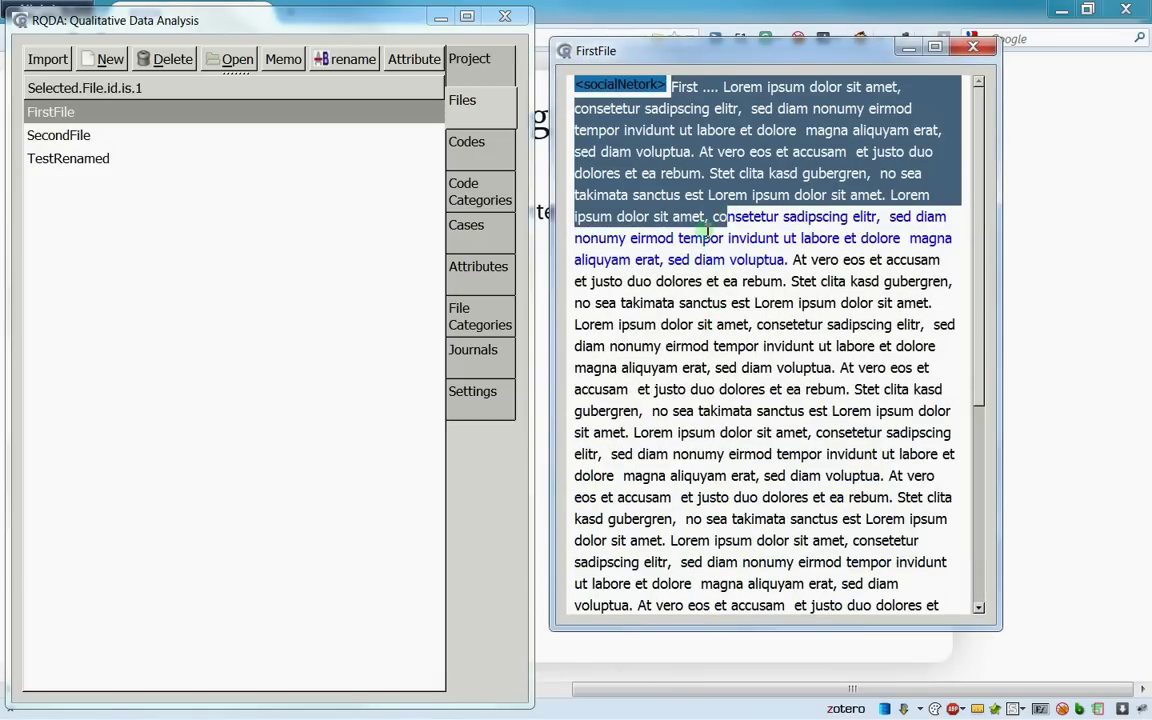
{"action": "scroll", "coordinate": [760, 250], "scroll_direction": "down", "scroll_amount": 5}
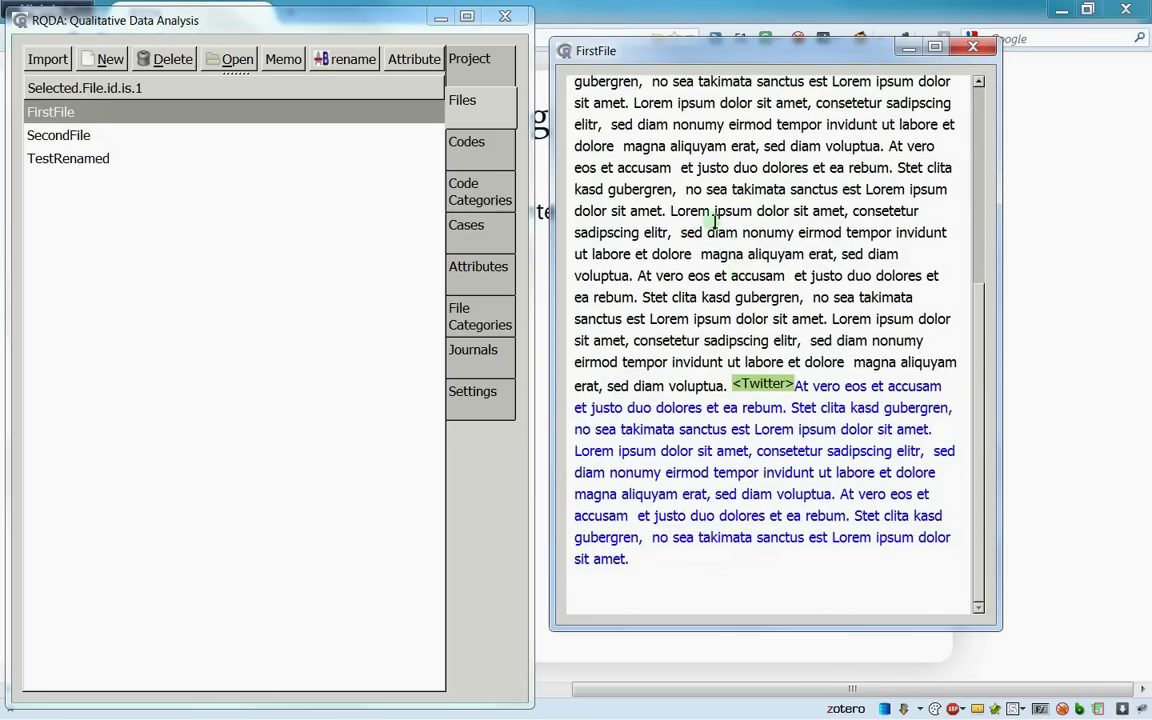
{"action": "scroll", "coordinate": [710, 190], "scroll_direction": "up", "scroll_amount": 6}
{"action": "scroll", "coordinate": [632, 356], "scroll_direction": "down", "scroll_amount": 5}
{"action": "left_click", "coordinate": [973, 47]}
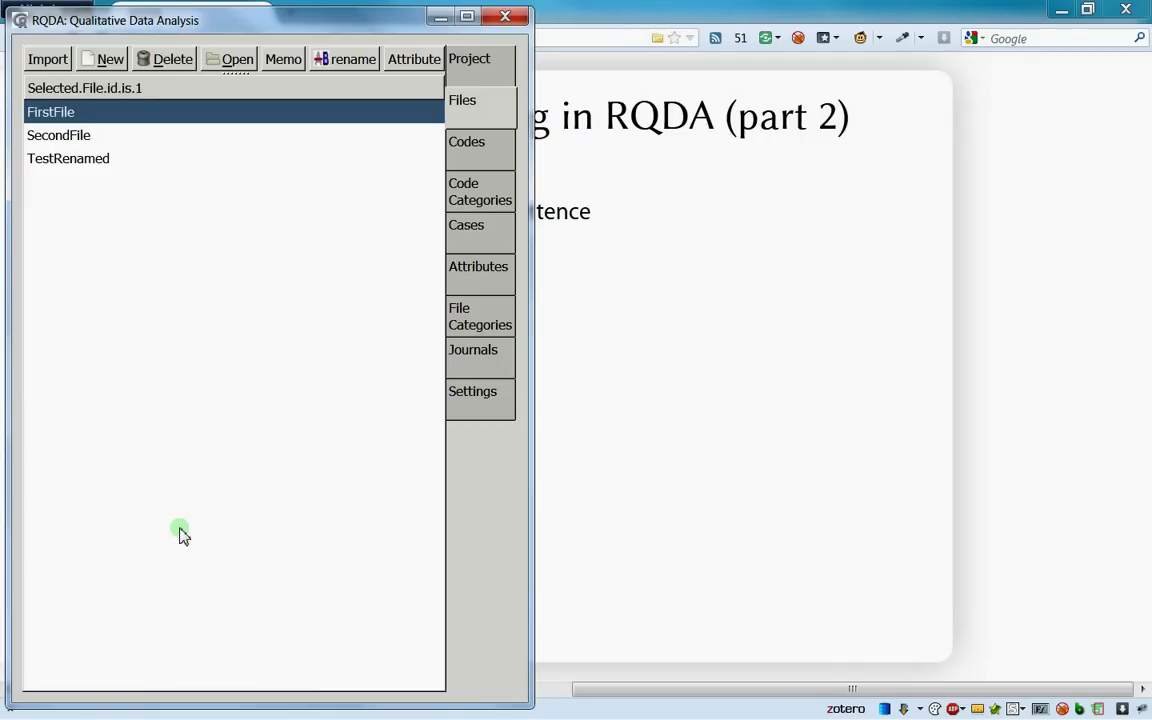
Select the Twitter code in the code list, then return to the files list
{"action": "left_click", "coordinate": [478, 146]}
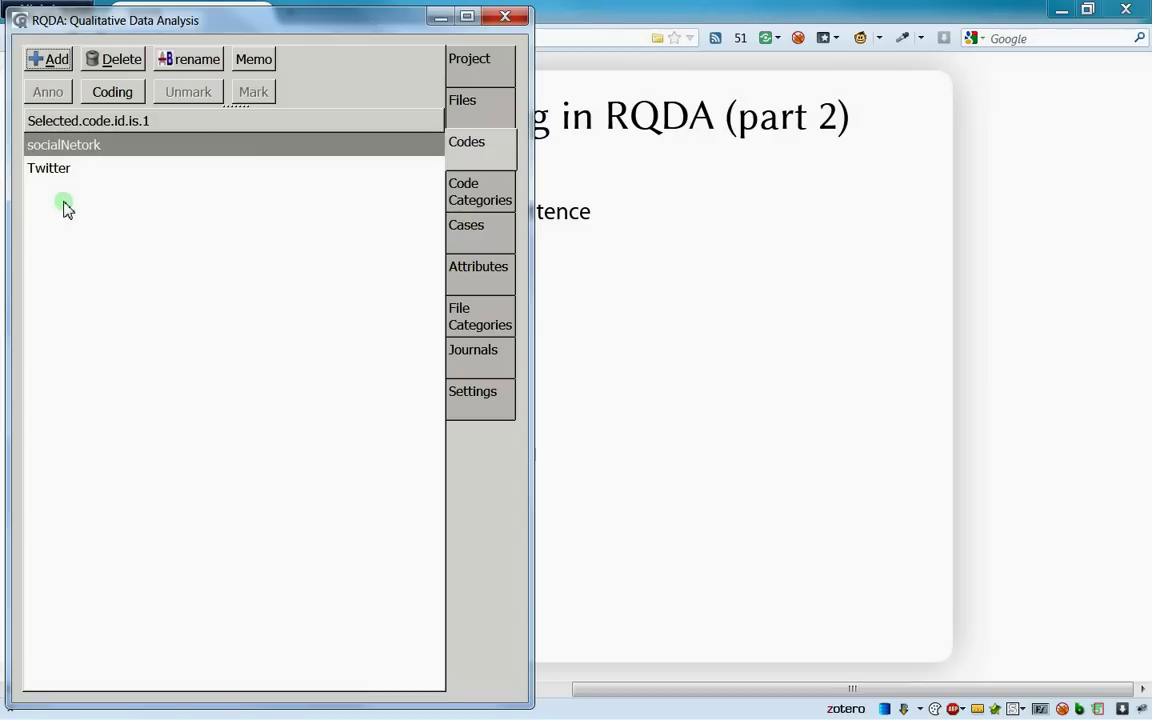
{"action": "left_click", "coordinate": [150, 176]}
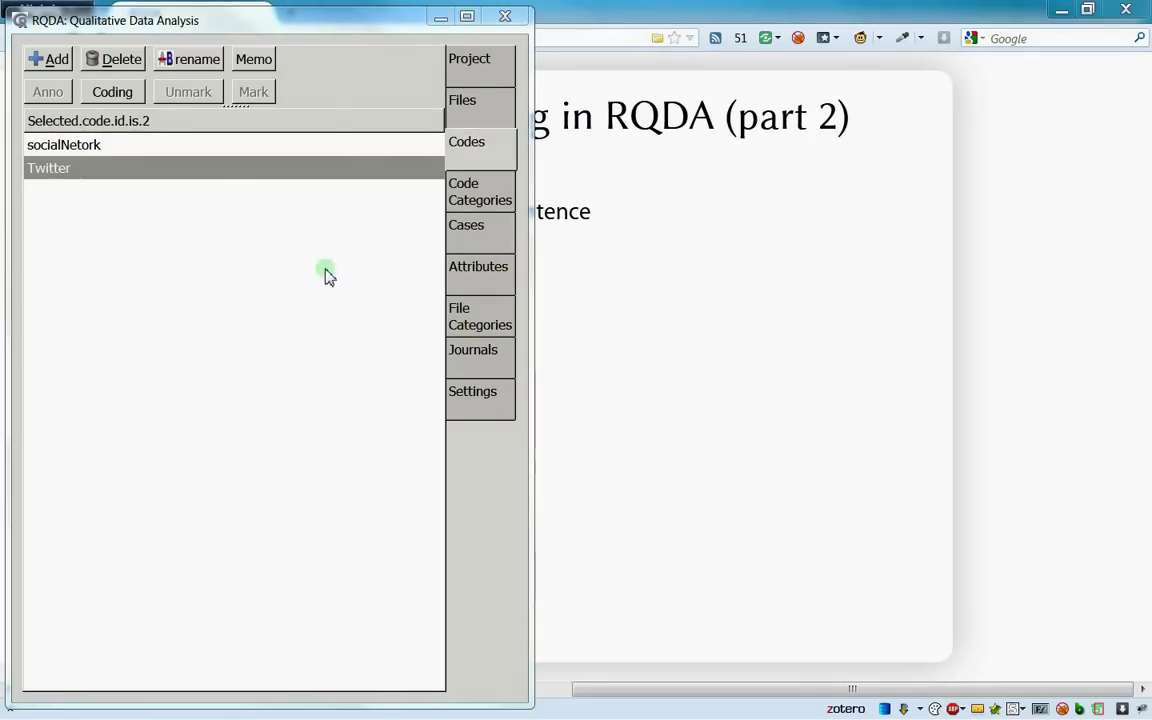
{"action": "left_click", "coordinate": [475, 122]}
Close TestNewProject and open Test.rqda from its pasted path
{"action": "left_click", "coordinate": [472, 72]}
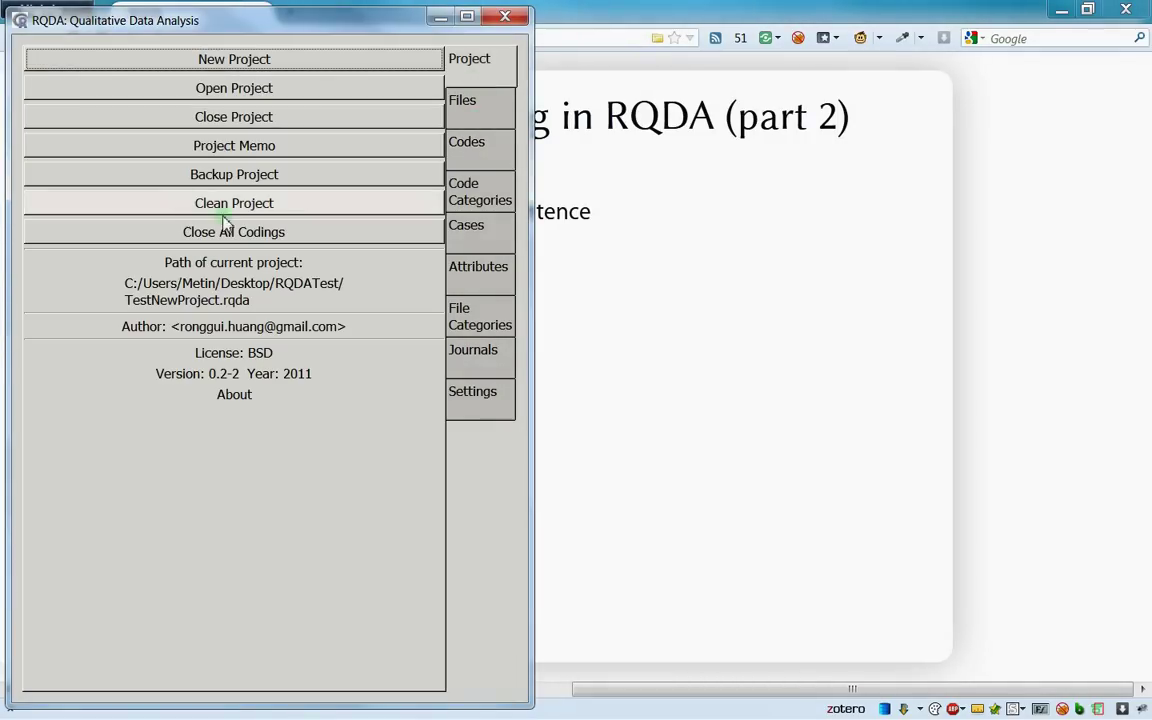
{"action": "left_click", "coordinate": [239, 119]}
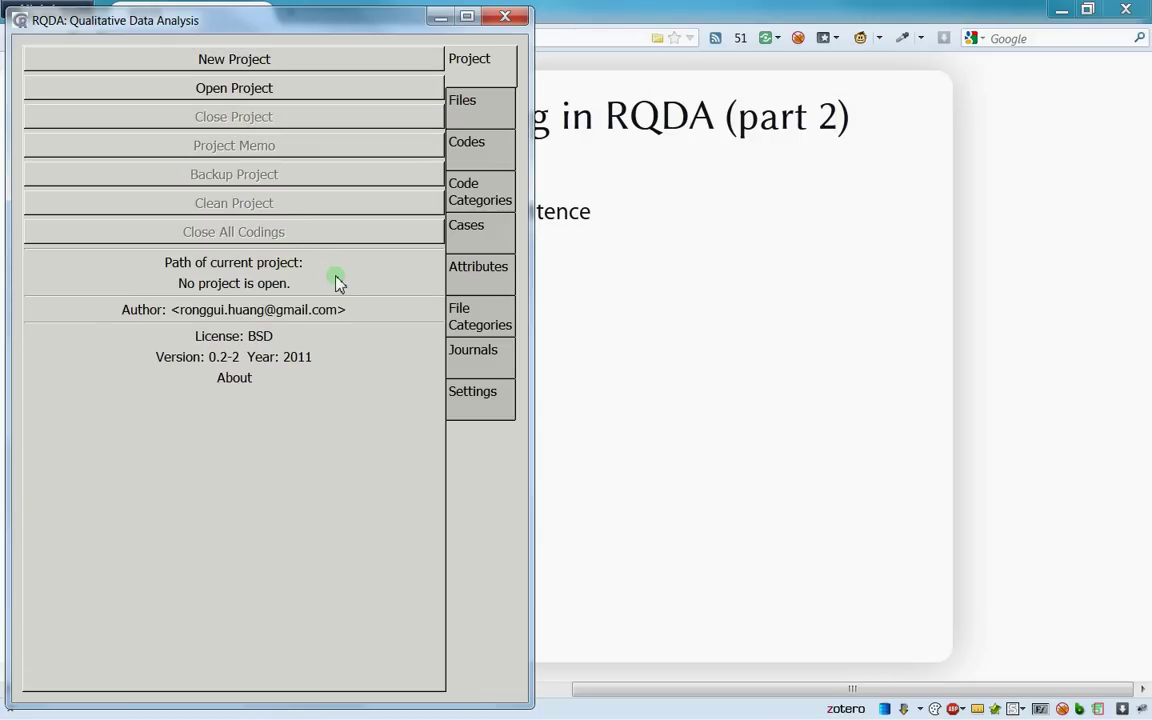
{"action": "left_click", "coordinate": [470, 112]}
{"action": "left_click", "coordinate": [474, 75]}
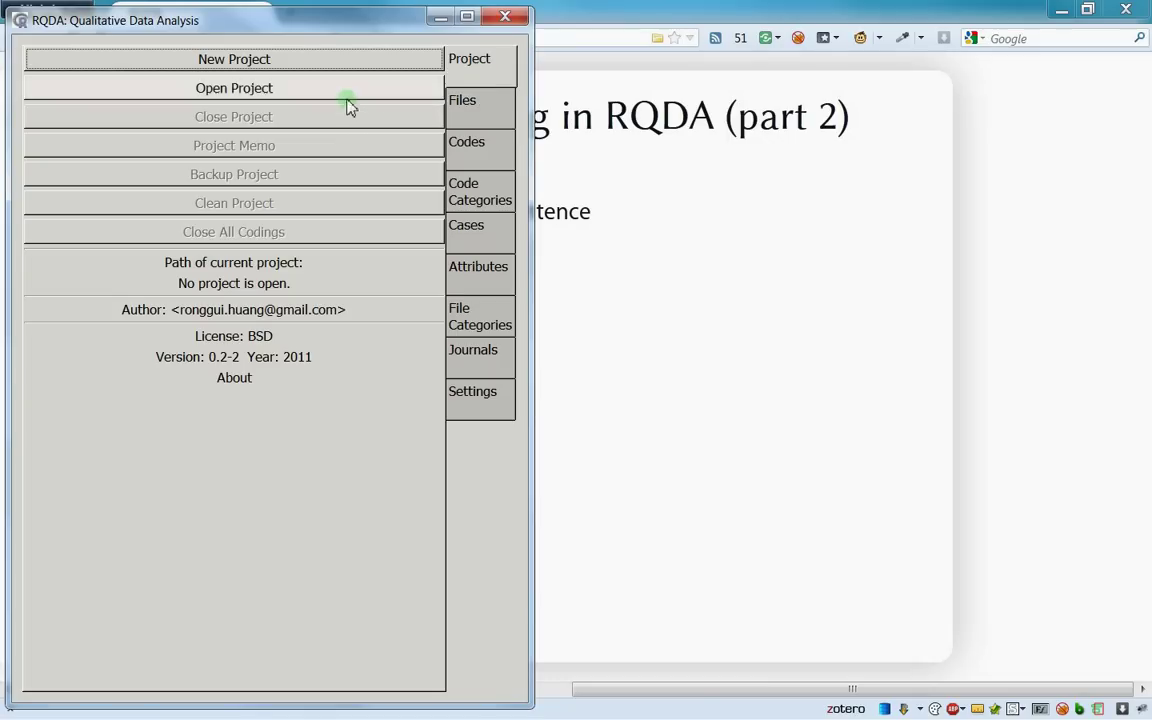
{"action": "left_click", "coordinate": [234, 88]}
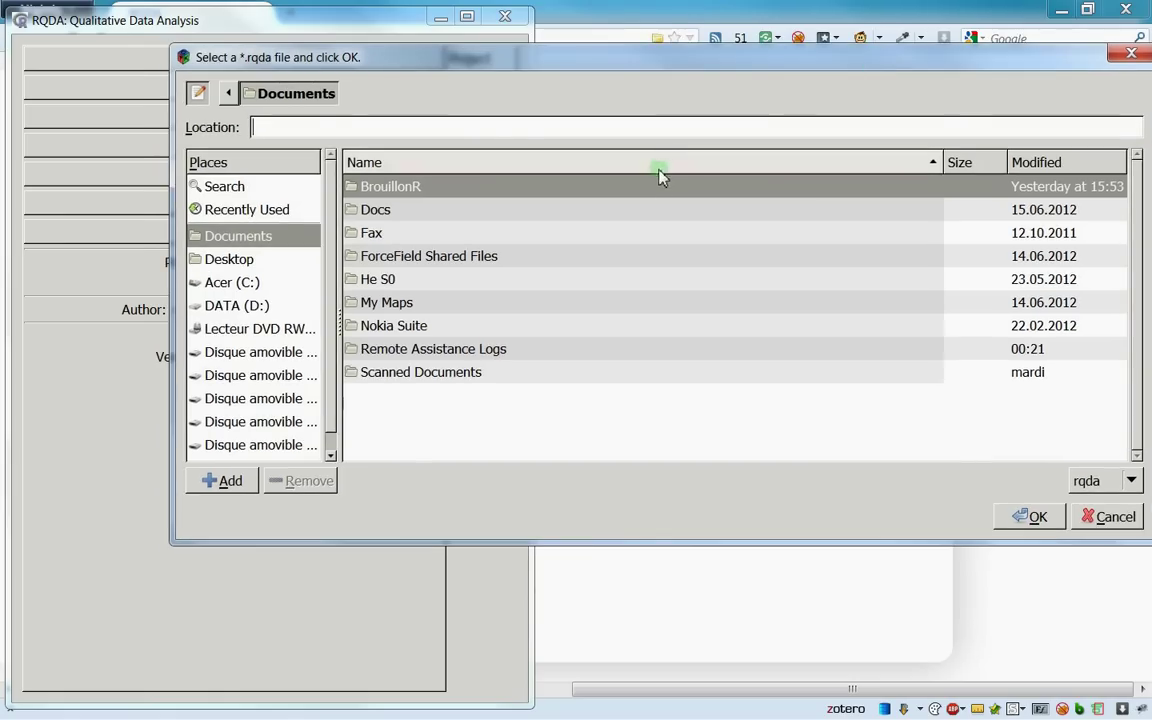
{"action": "type", "text": "C:\\Users\\Metin\\Desktop\\RQDATest\\Test.rqda"}
{"action": "left_click", "coordinate": [1029, 515]}
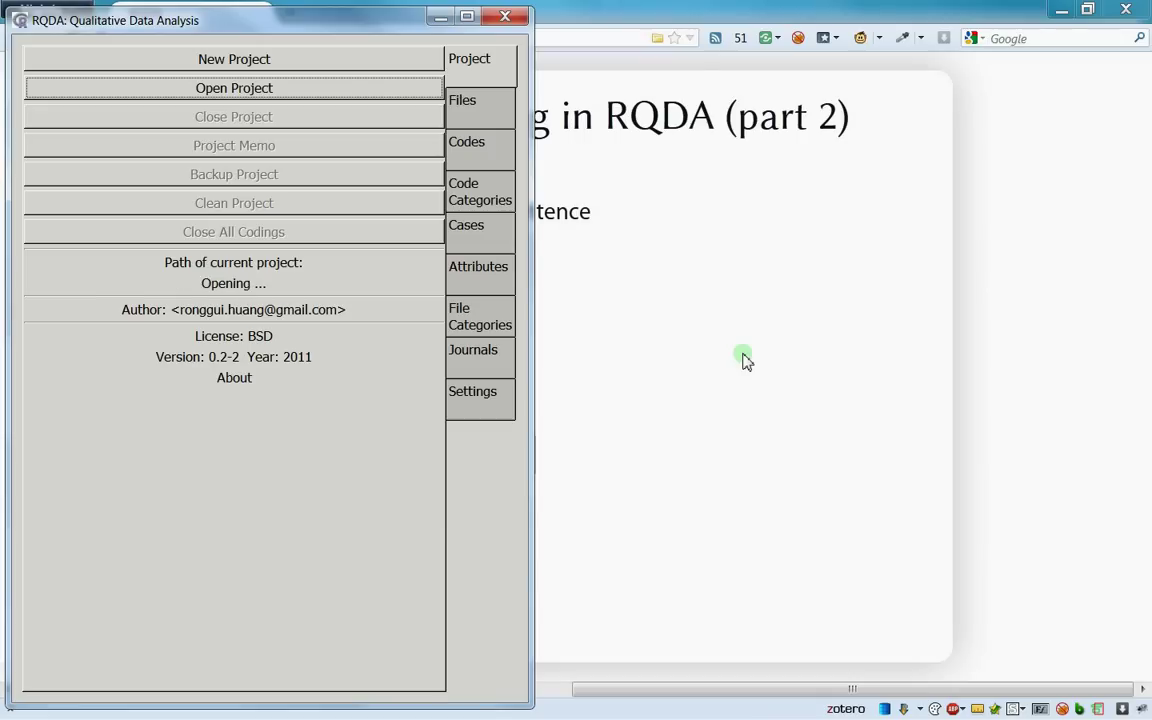
{"action": "left_click", "coordinate": [472, 114]}
Select the Twitter code, open the Int04_2_1_cuisiniere interview and move its window to the right
{"action": "left_click", "coordinate": [440, 145]}
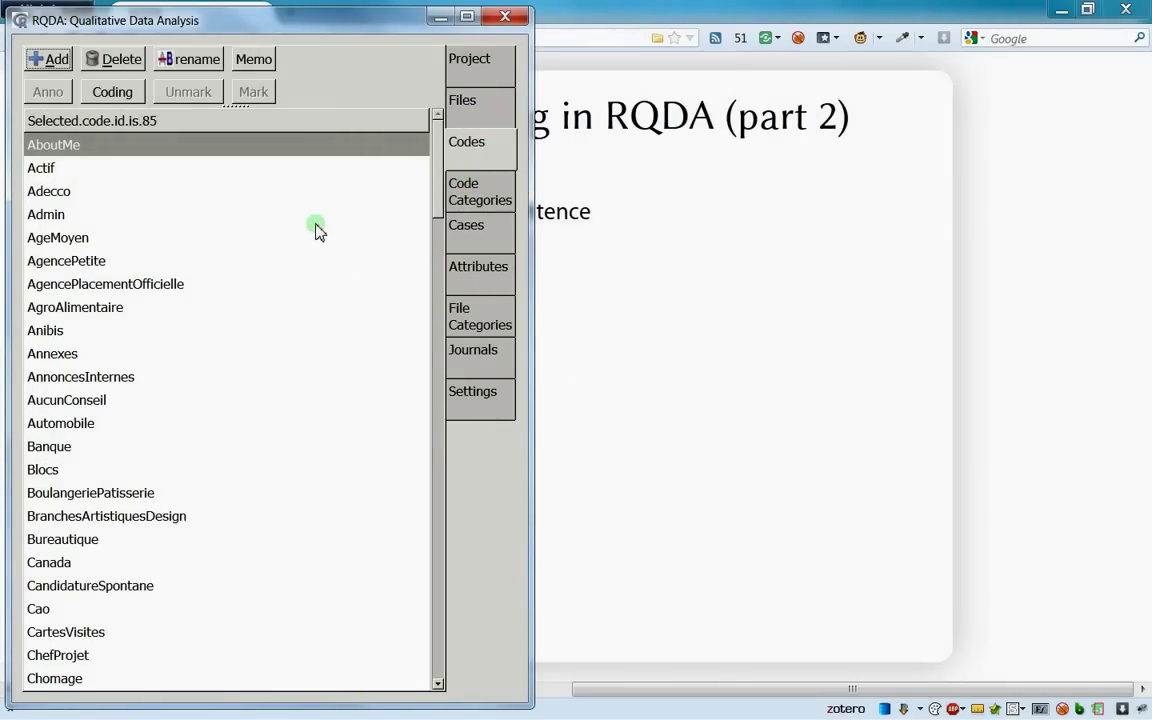
{"action": "scroll", "coordinate": [316, 229], "scroll_direction": "down", "scroll_amount": 20}
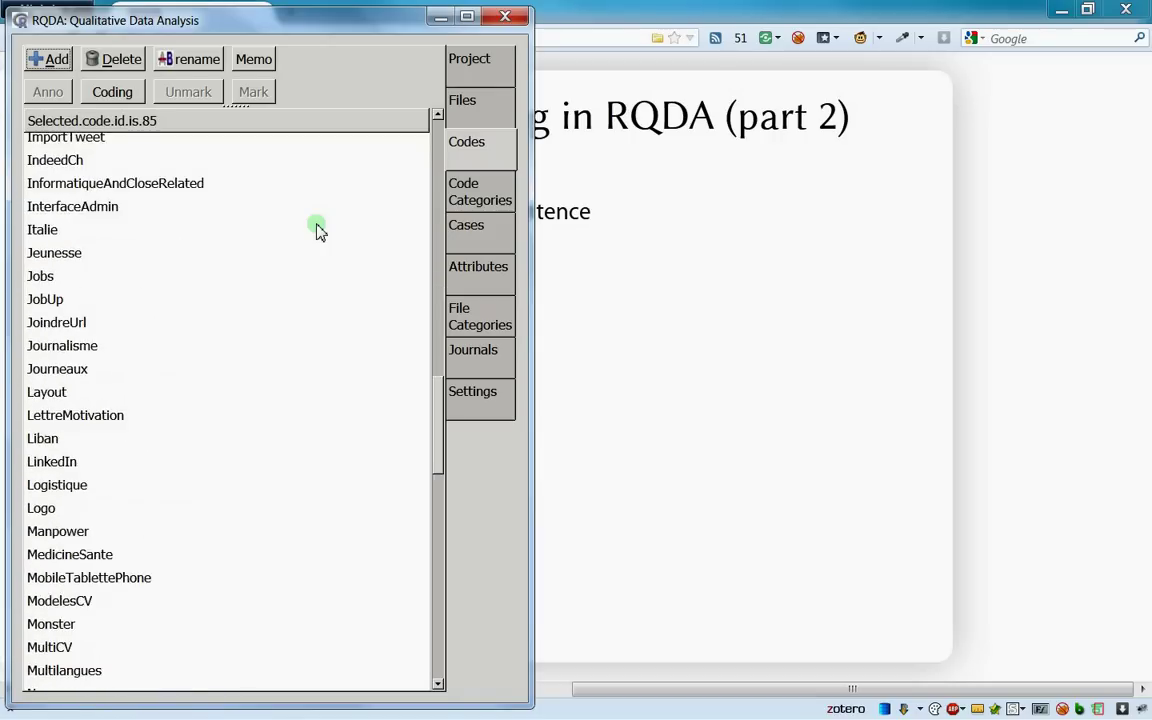
{"action": "scroll", "coordinate": [316, 229], "scroll_direction": "down", "scroll_amount": 12}
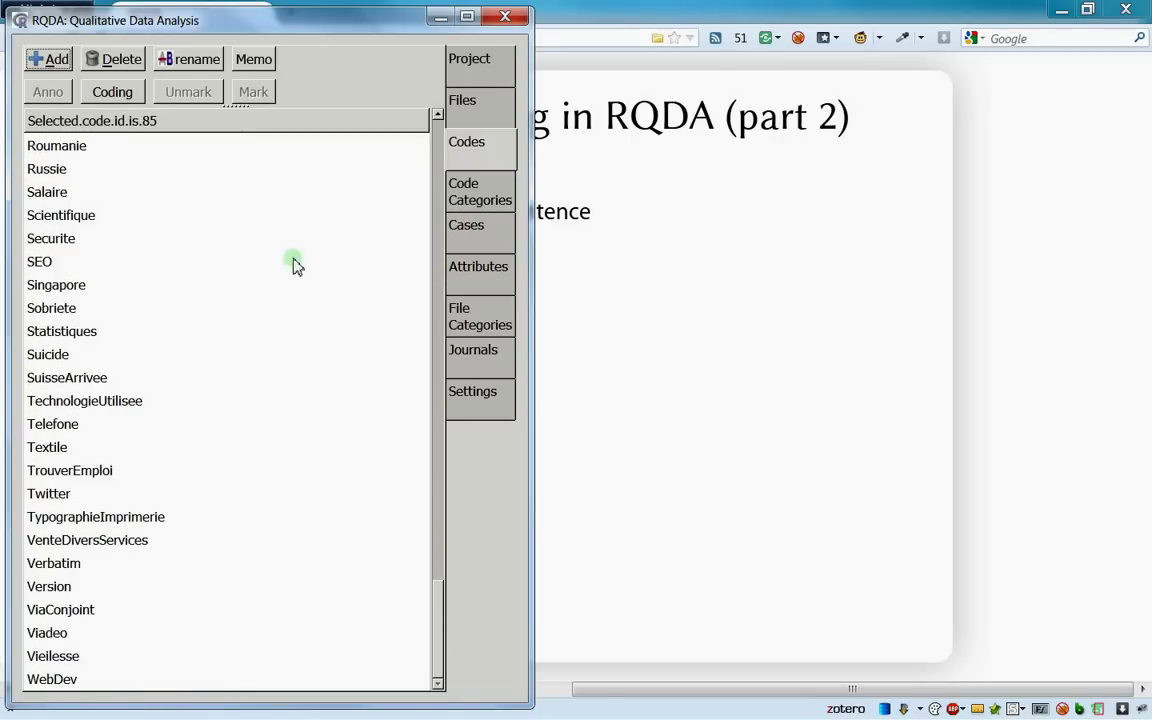
{"action": "left_click", "coordinate": [99, 503]}
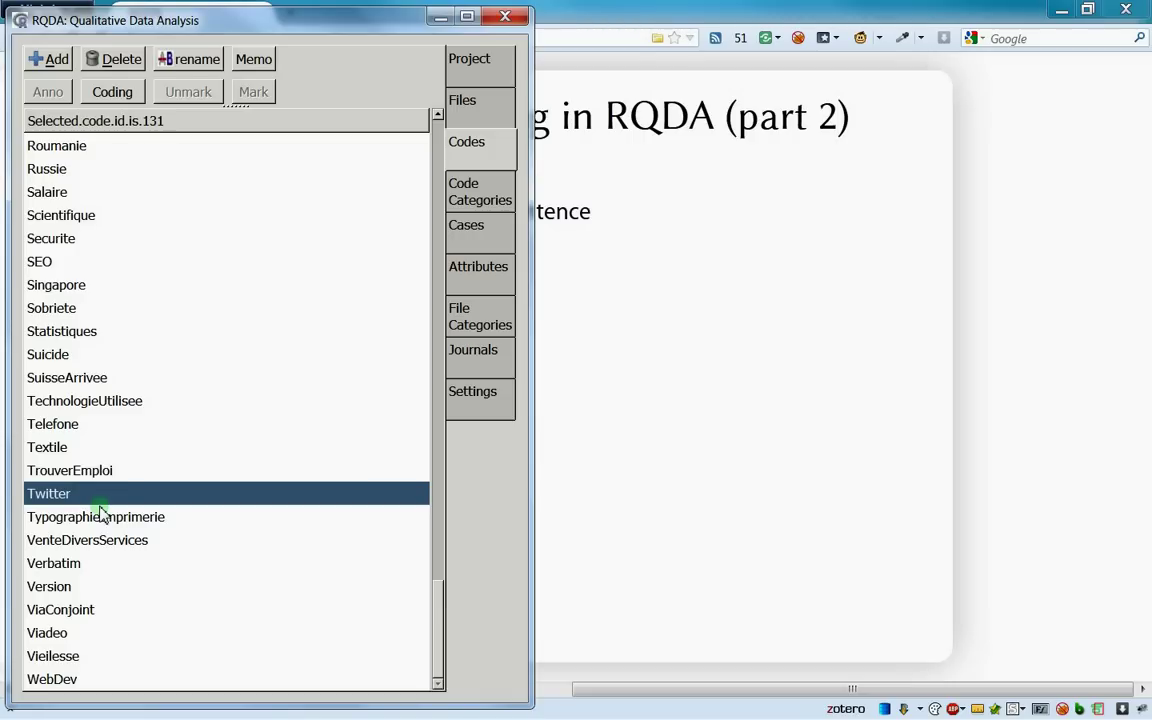
{"action": "left_click", "coordinate": [461, 102]}
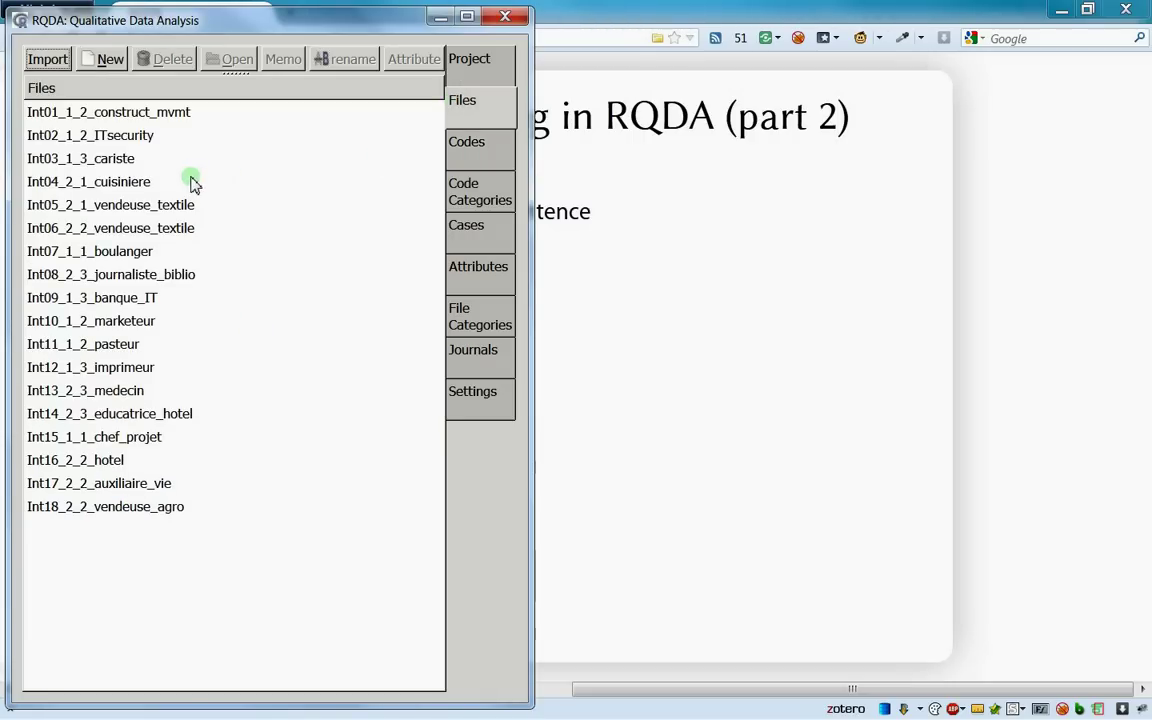
{"action": "left_click", "coordinate": [158, 181]}
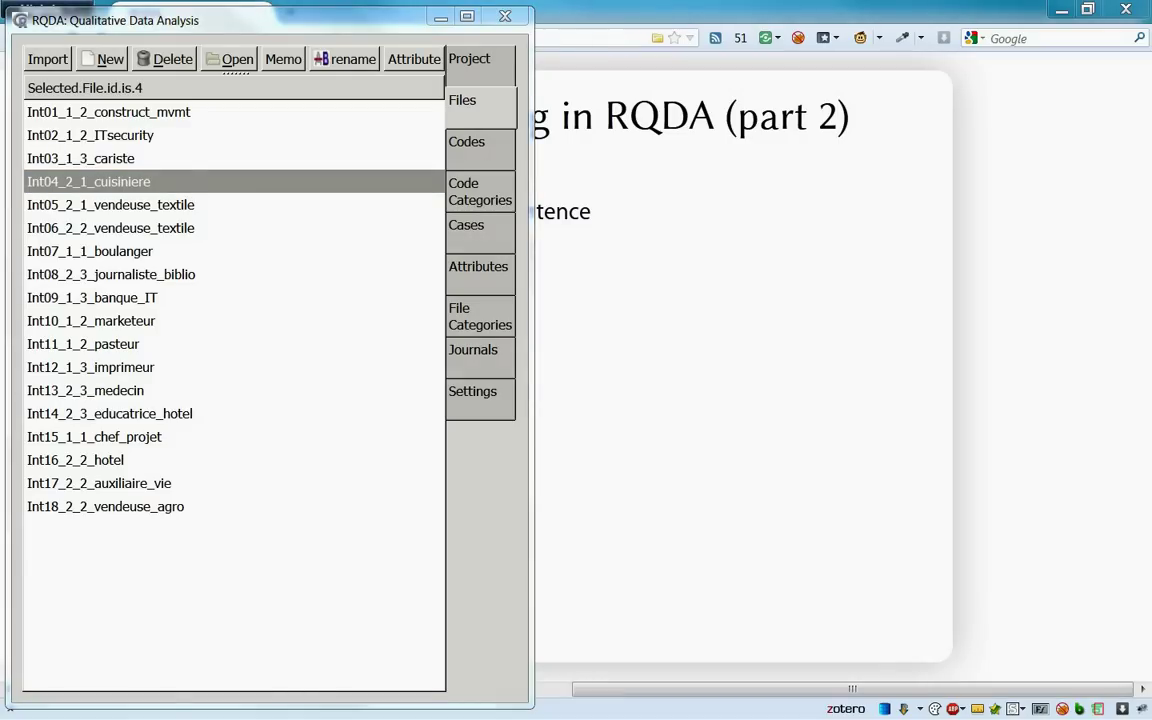
{"action": "left_click_drag", "start_coordinate": [474, 32], "coordinate": [1150, 200]}
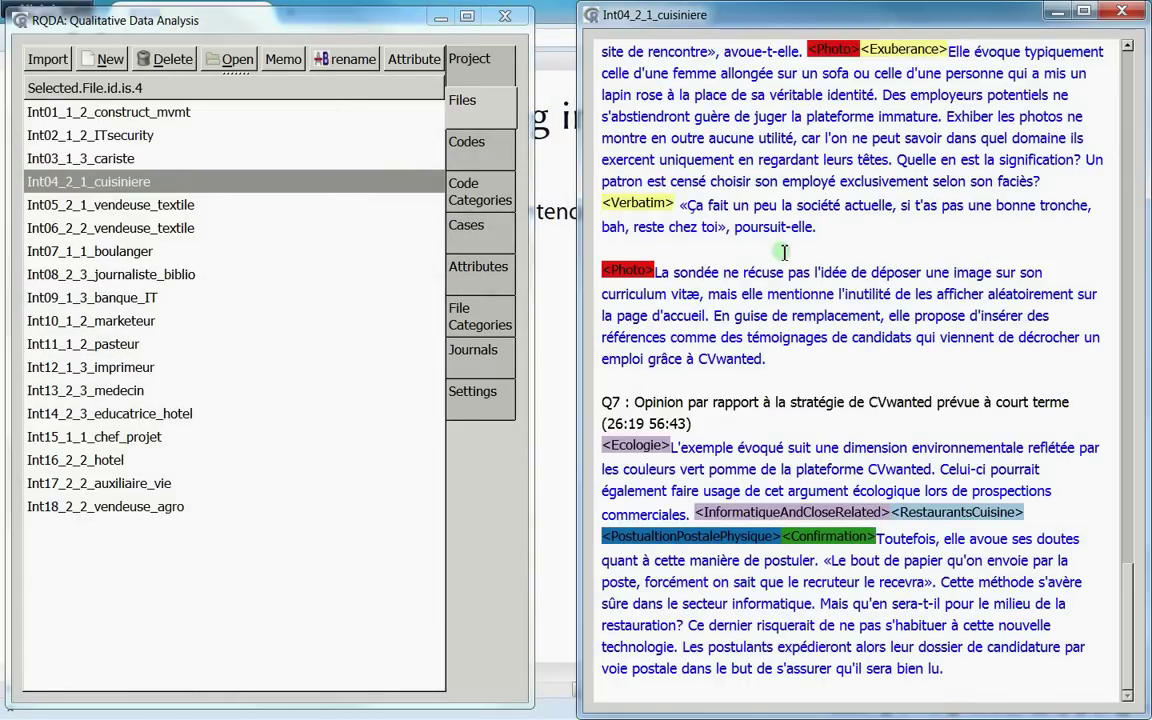
{"action": "left_click", "coordinate": [452, 139]}
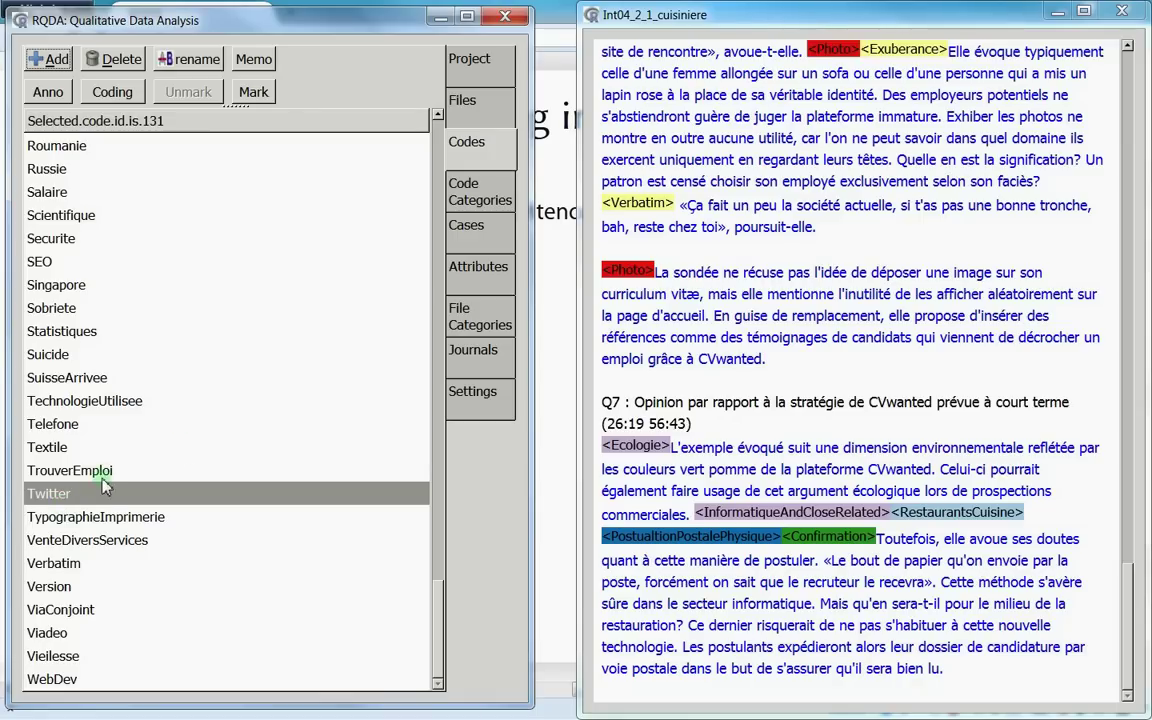
Create a new code named Twitts and select it in the code list
{"action": "left_click", "coordinate": [47, 59]}
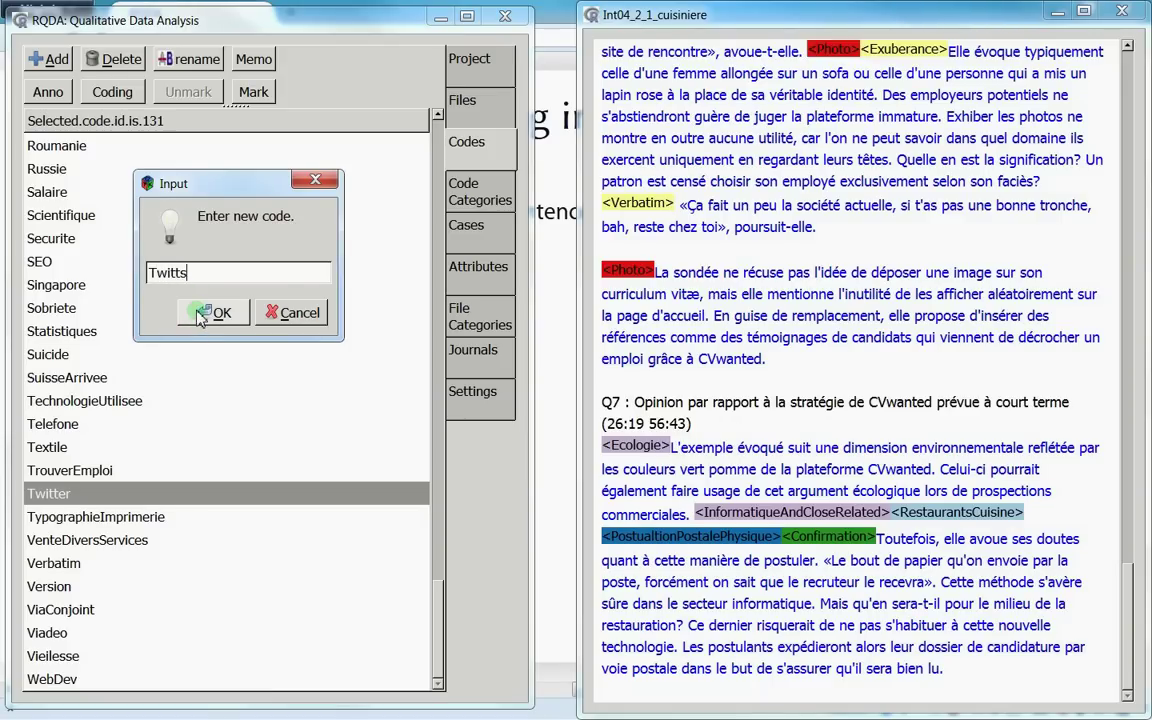
{"action": "left_click", "coordinate": [198, 314]}
{"action": "scroll", "coordinate": [190, 417], "scroll_direction": "down", "scroll_amount": 18}
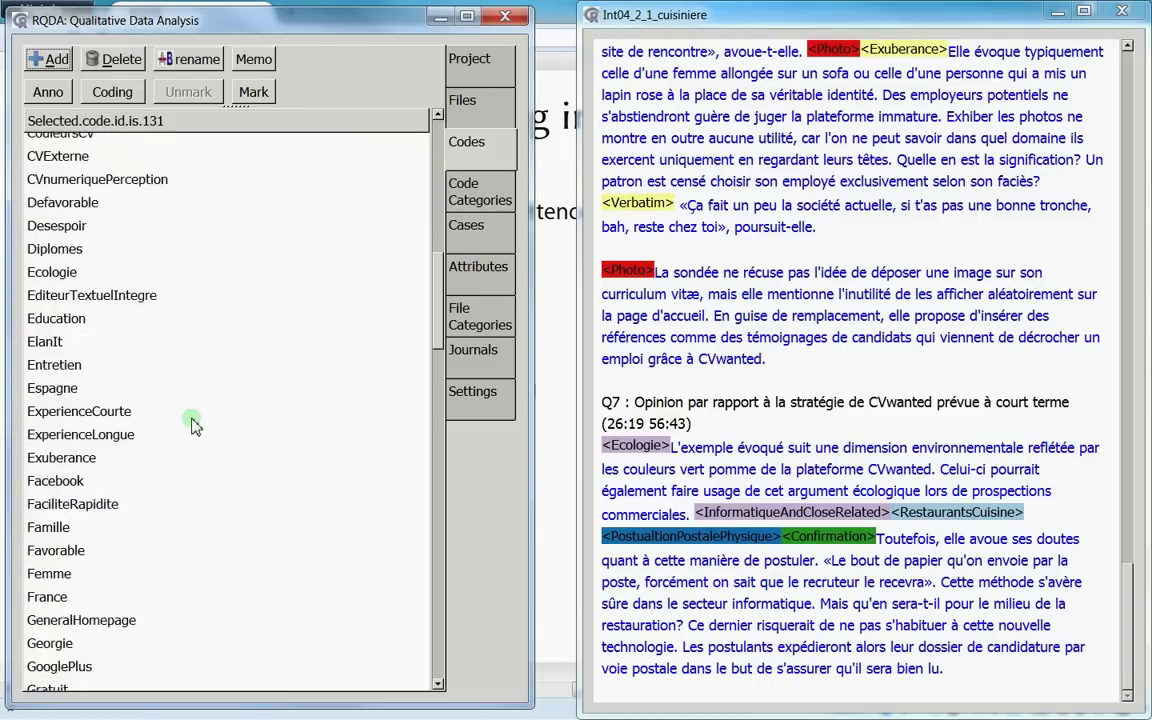
{"action": "scroll", "coordinate": [193, 425], "scroll_direction": "down", "scroll_amount": 10}
{"action": "scroll", "coordinate": [193, 425], "scroll_direction": "down", "scroll_amount": 5}
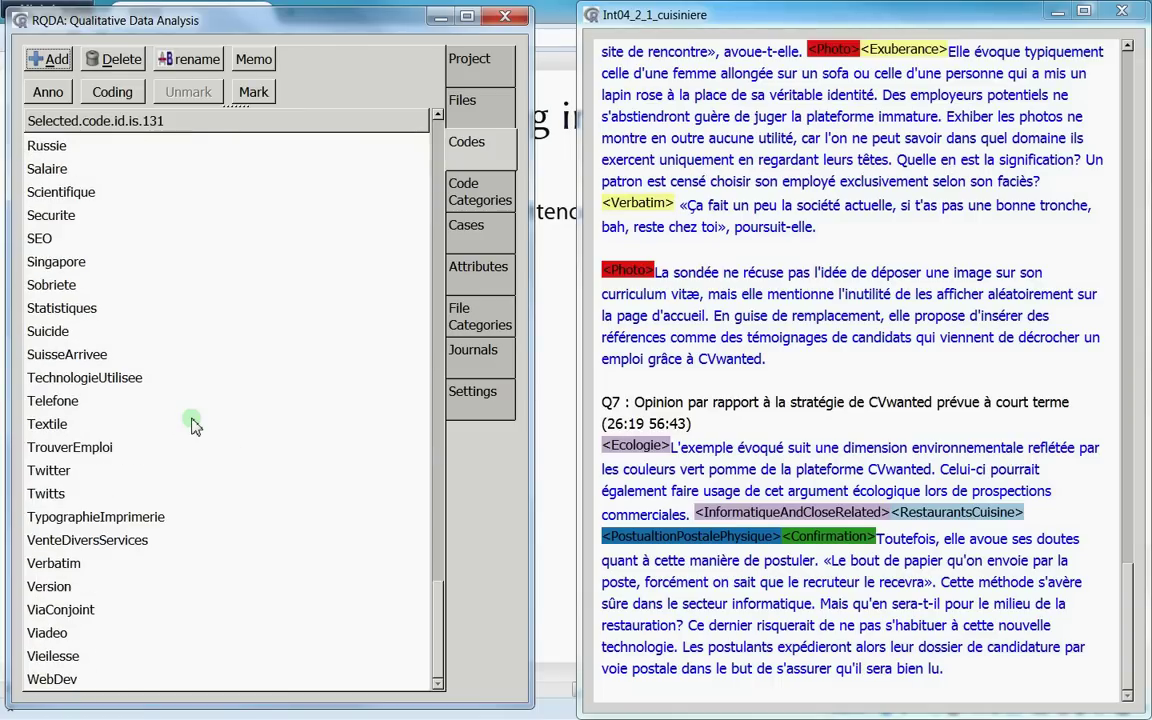
{"action": "left_click", "coordinate": [75, 500]}
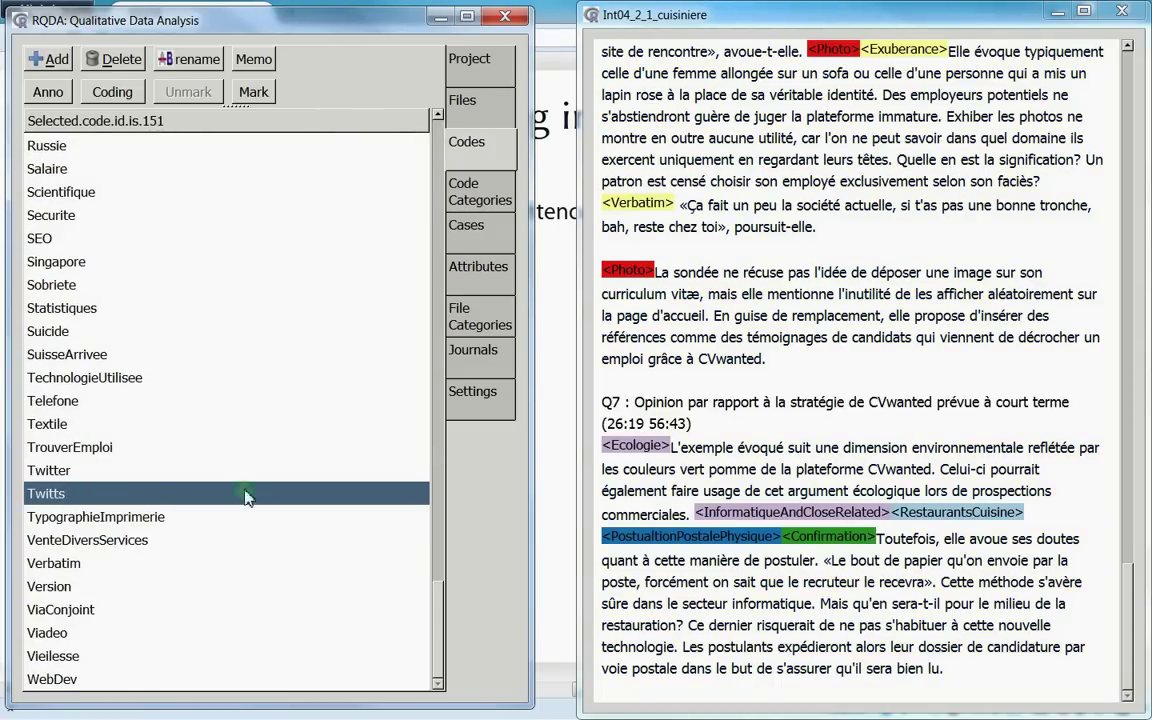
Mark the sentence beginning "En guise de remplacement" with the Twitts code
{"action": "left_click", "coordinate": [775, 415]}
{"action": "scroll", "coordinate": [775, 415], "scroll_direction": "up", "scroll_amount": 4}
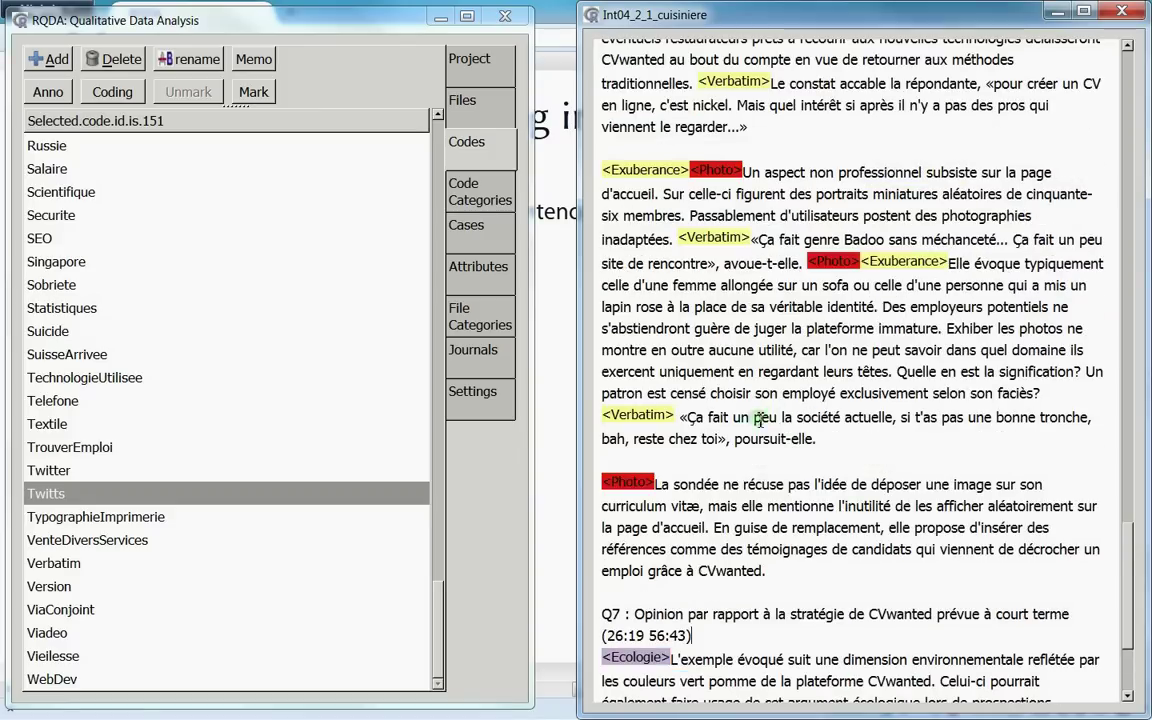
{"action": "scroll", "coordinate": [775, 415], "scroll_direction": "down", "scroll_amount": 4}
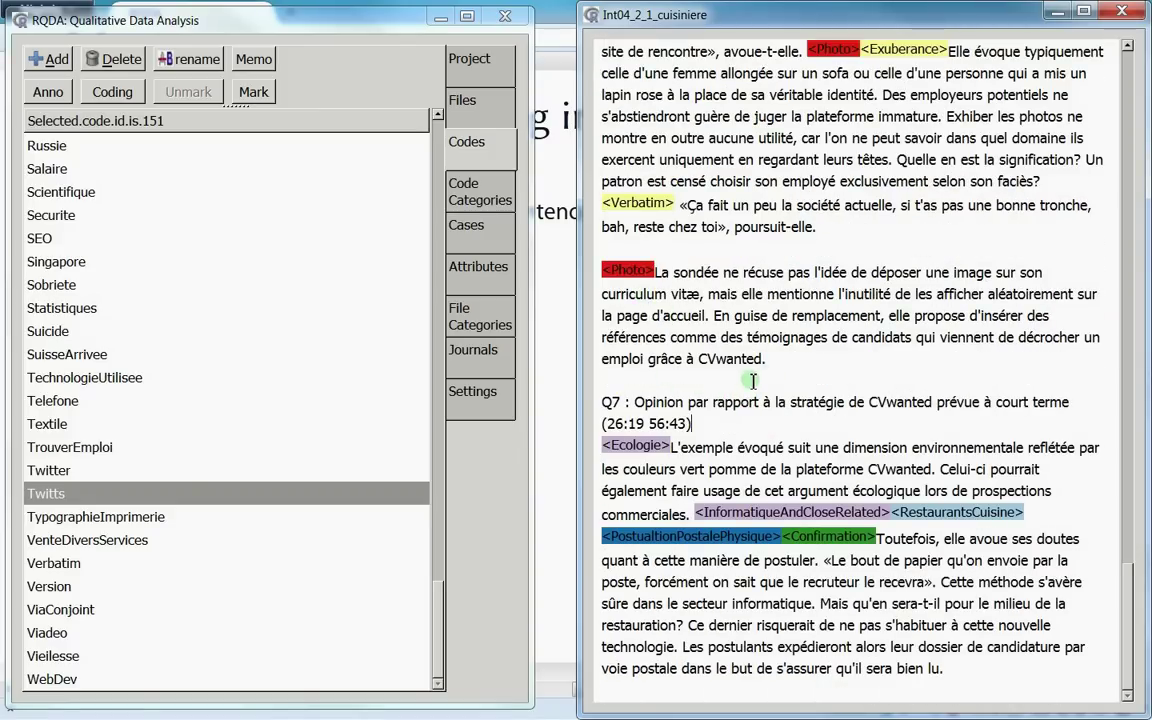
{"action": "left_click_drag", "start_coordinate": [773, 366], "coordinate": [718, 320]}
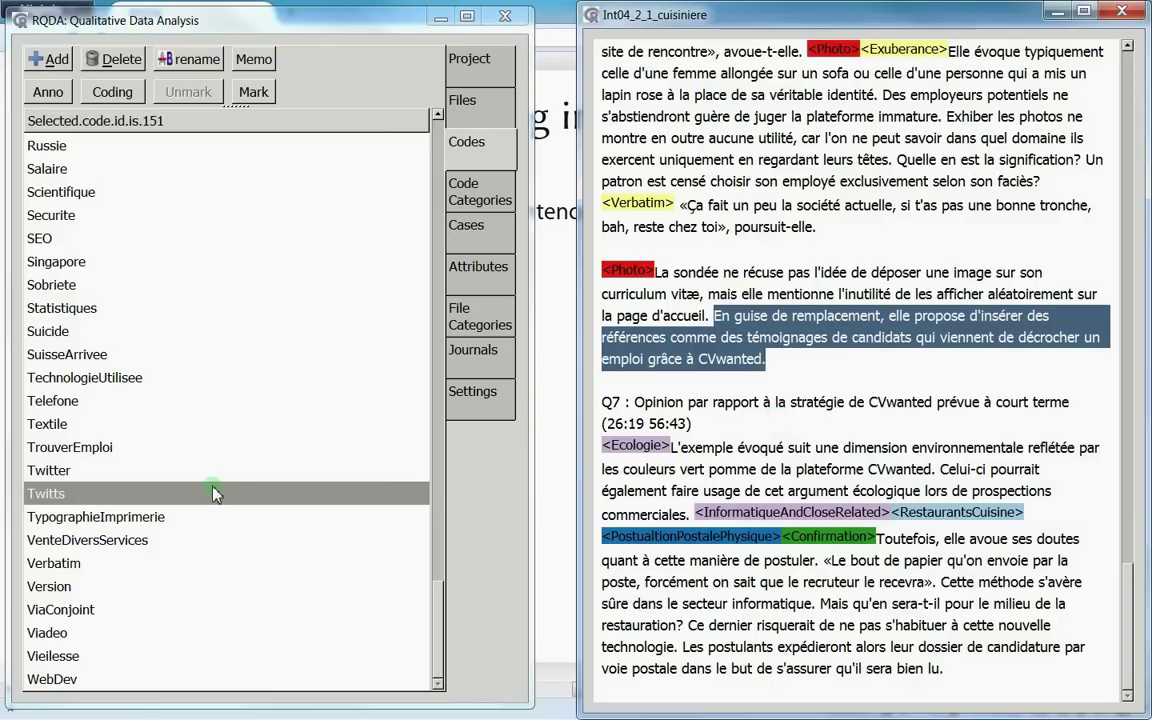
{"action": "left_click", "coordinate": [255, 92]}
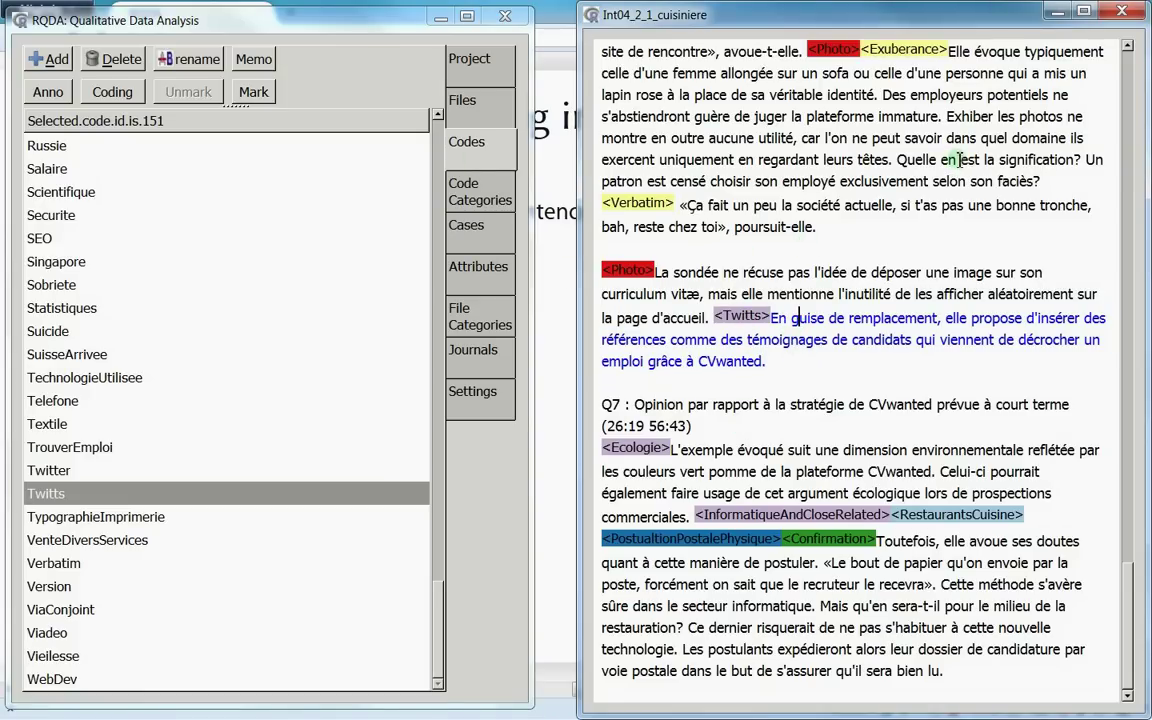
Close the cuisiniere interview, then retrieve and close the passages coded Twitter
{"action": "left_click", "coordinate": [1121, 12]}
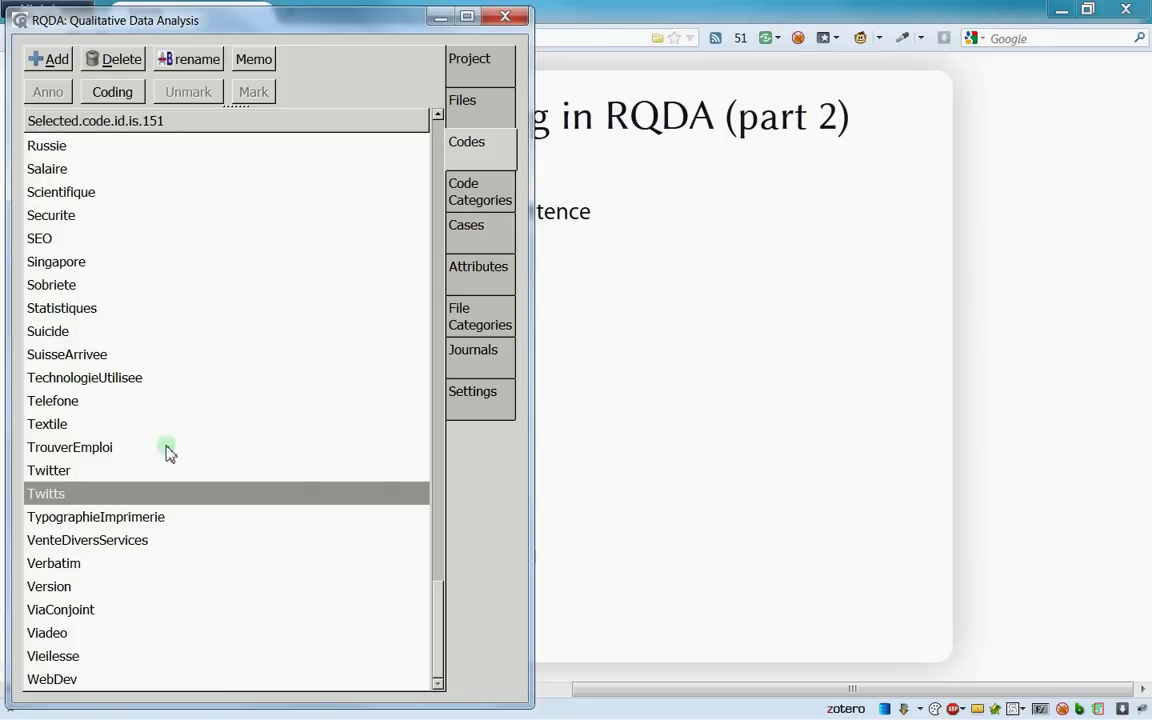
{"action": "left_click", "coordinate": [47, 470]}
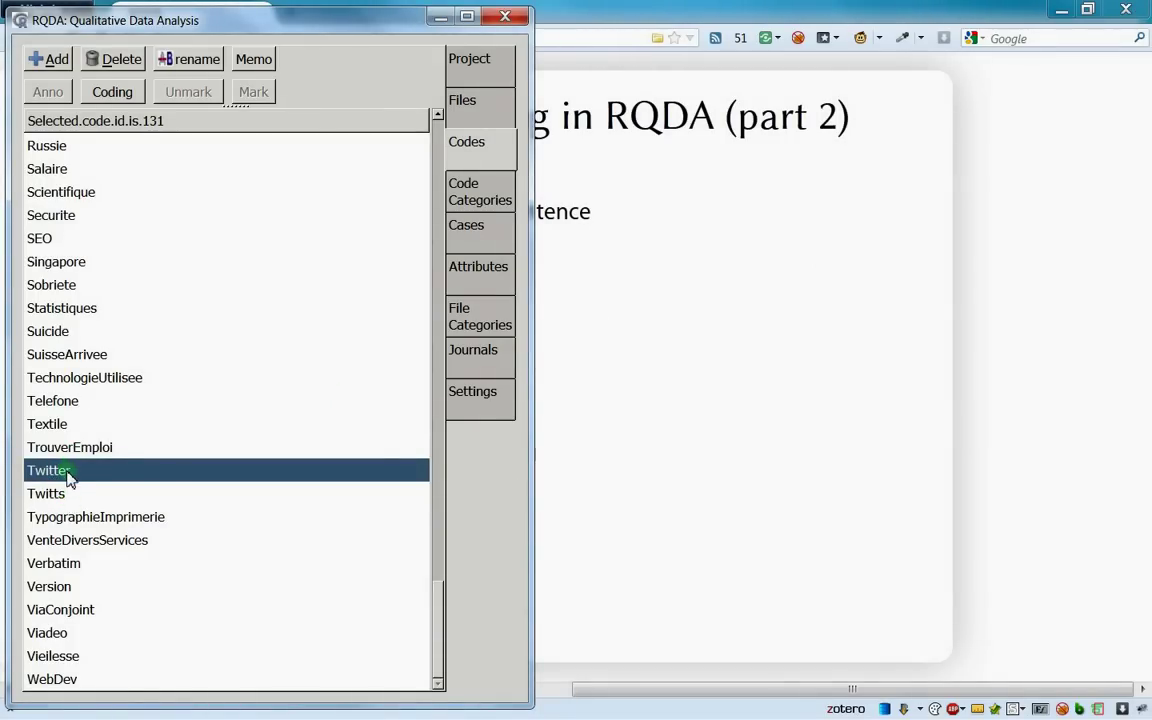
{"action": "left_click", "coordinate": [69, 503]}
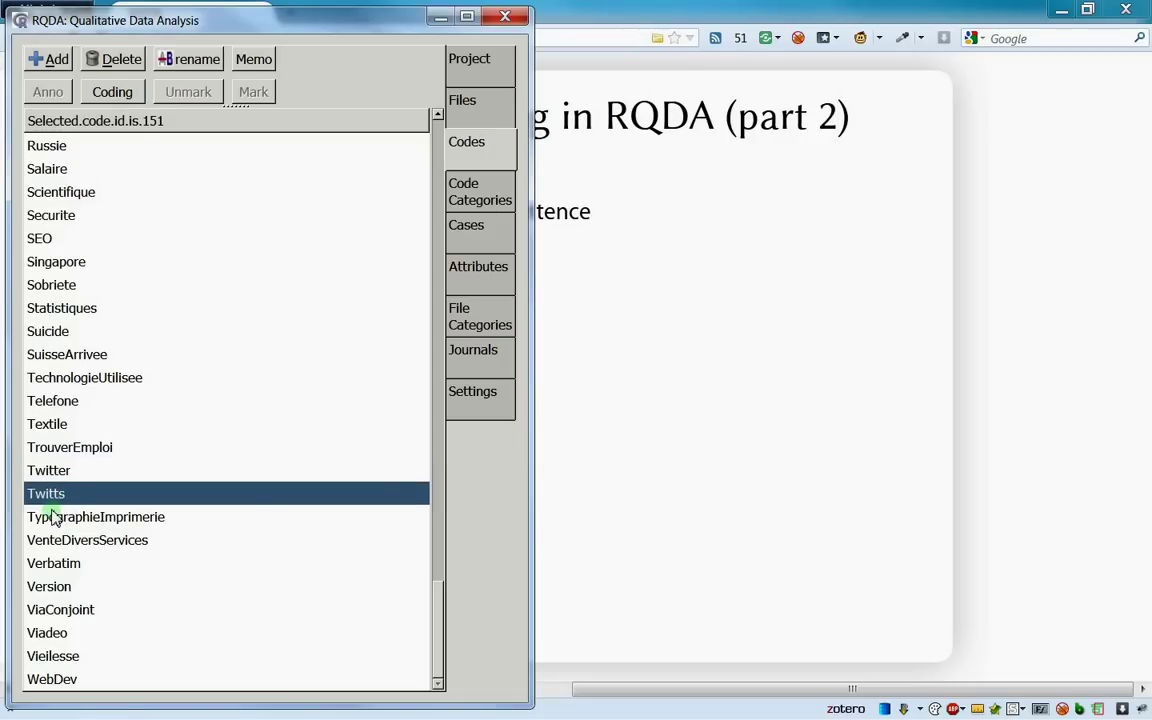
{"action": "left_click", "coordinate": [113, 474]}
{"action": "left_click", "coordinate": [111, 495]}
{"action": "left_click", "coordinate": [107, 472]}
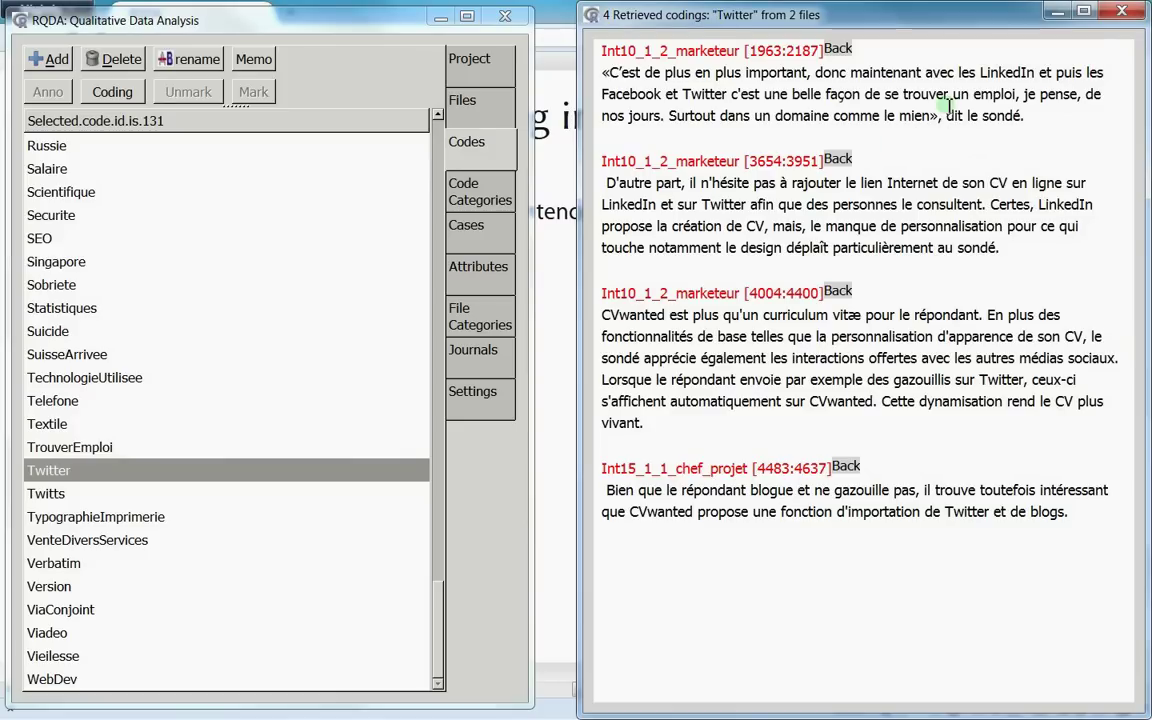
{"action": "left_click", "coordinate": [1112, 20]}
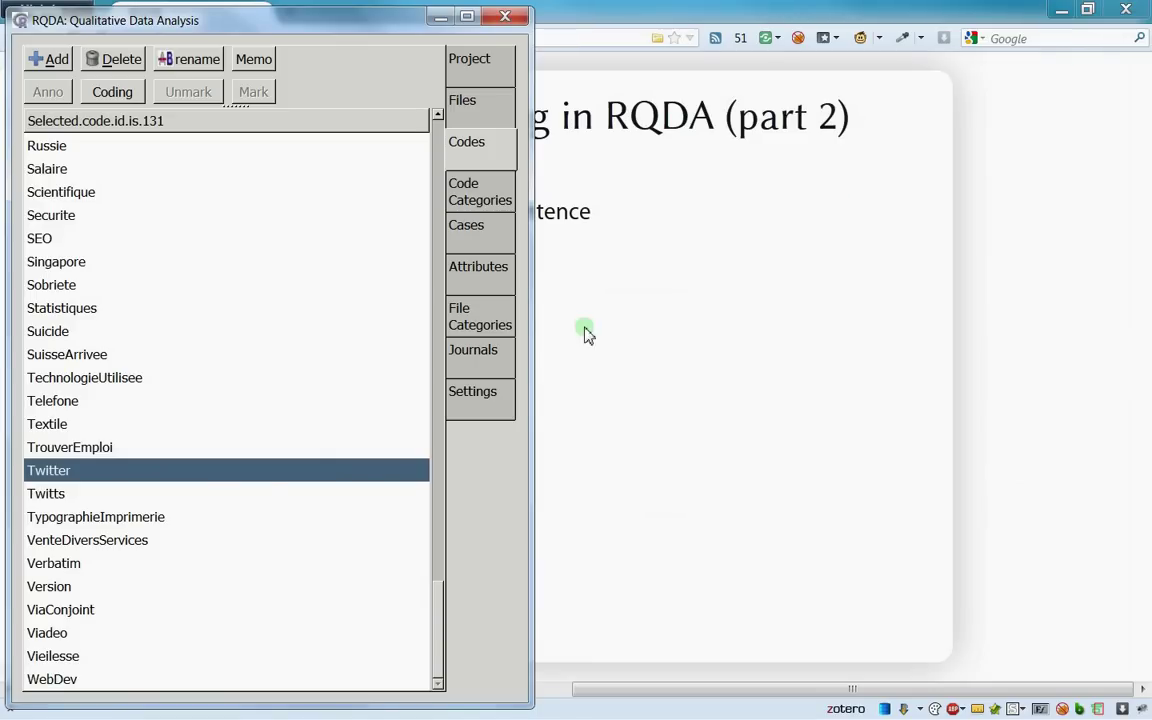
Retrieve the single passage coded Twitts, then close that window
{"action": "left_click", "coordinate": [195, 497]}
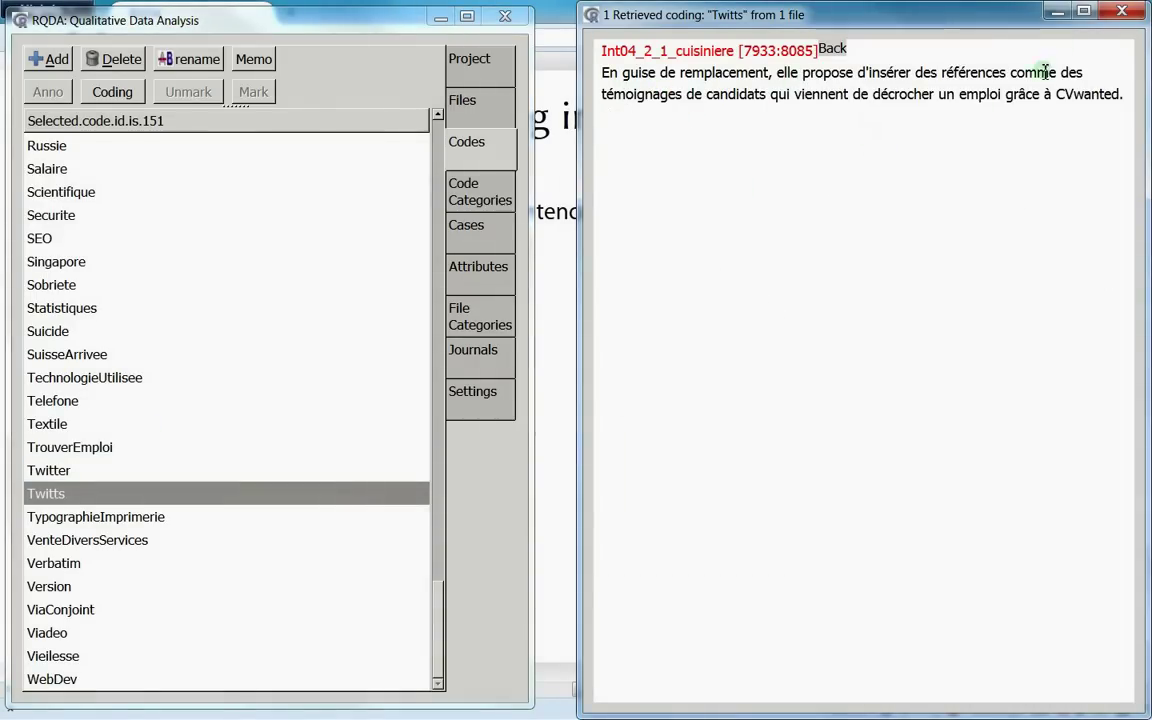
{"action": "left_click", "coordinate": [1125, 12]}
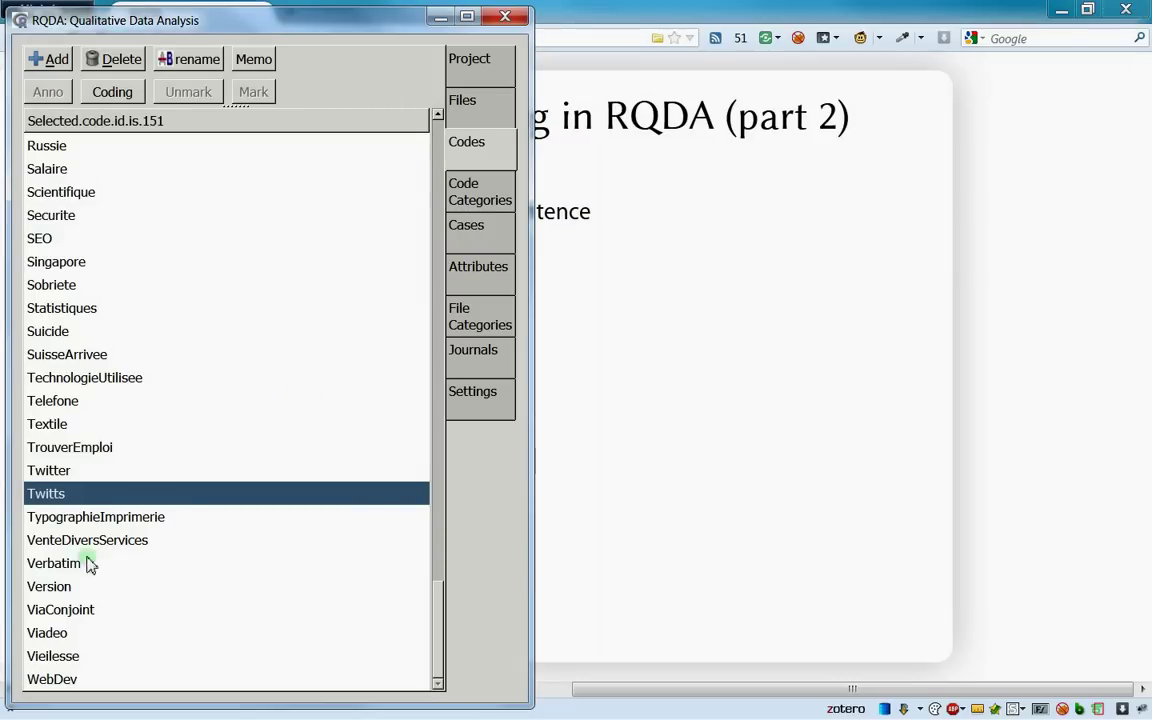
{"action": "left_click", "coordinate": [79, 495]}
Start Merge Selected with... on Twitts and pick Twitter as the target code
{"action": "right_click", "coordinate": [85, 500]}
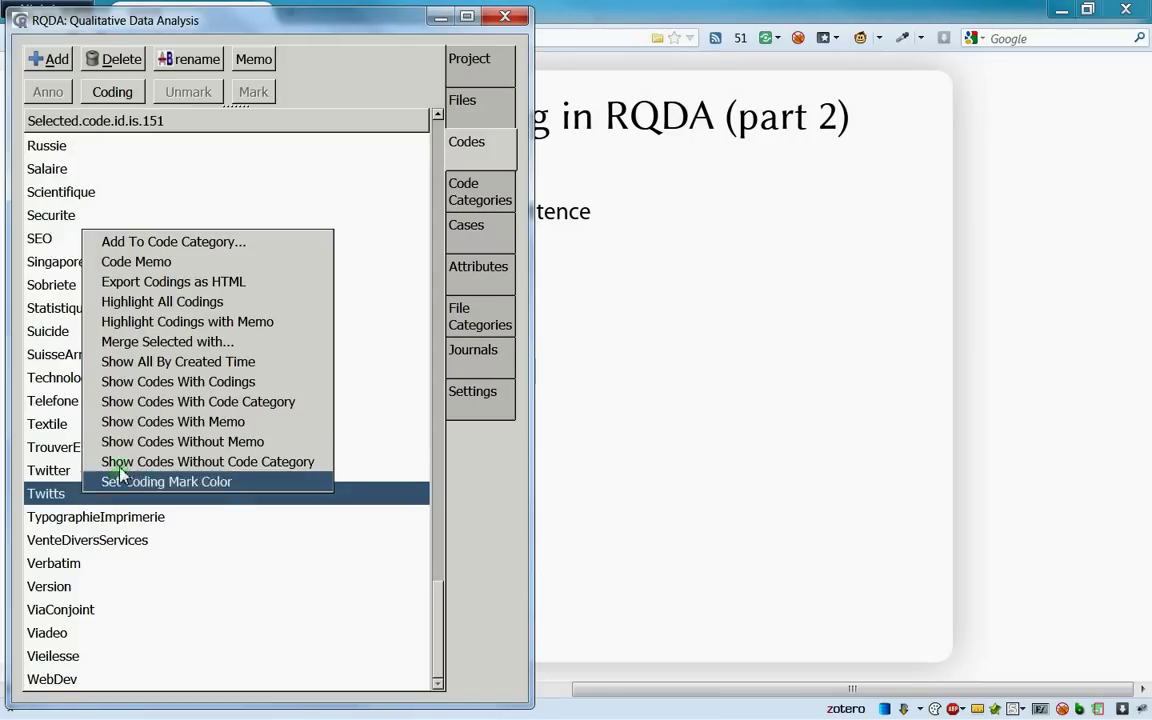
{"action": "left_click", "coordinate": [141, 343]}
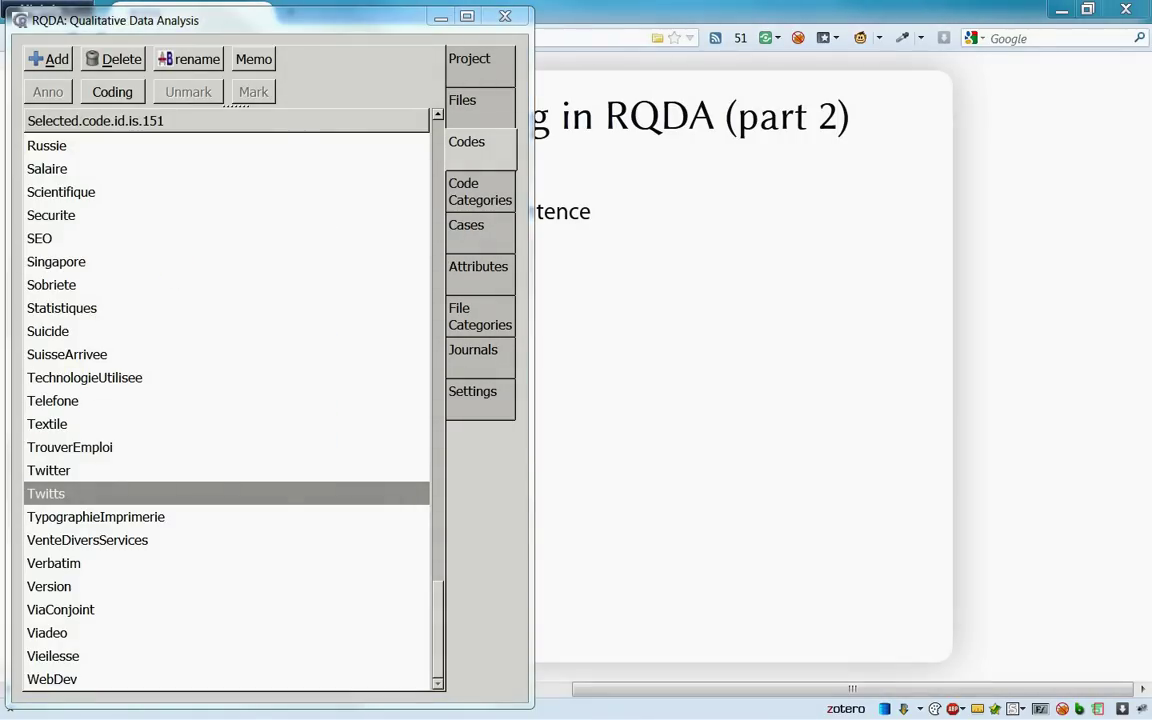
{"action": "scroll", "coordinate": [370, 390], "scroll_direction": "down", "scroll_amount": 10}
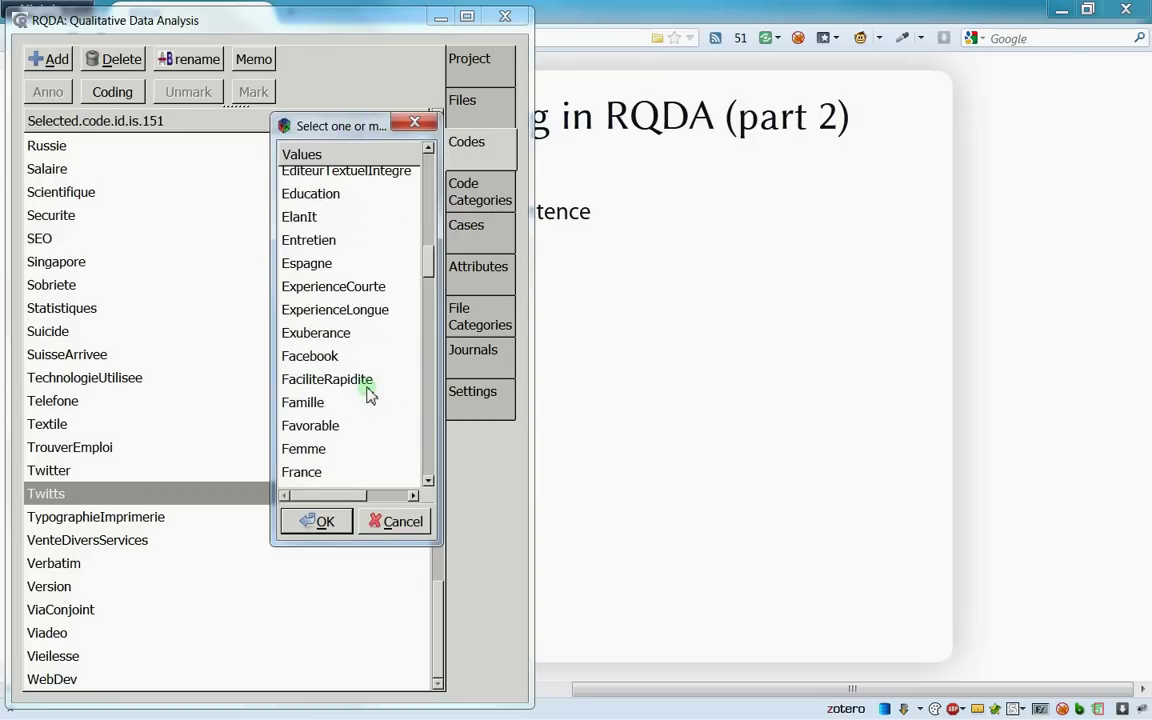
{"action": "scroll", "coordinate": [370, 395], "scroll_direction": "down", "scroll_amount": 15}
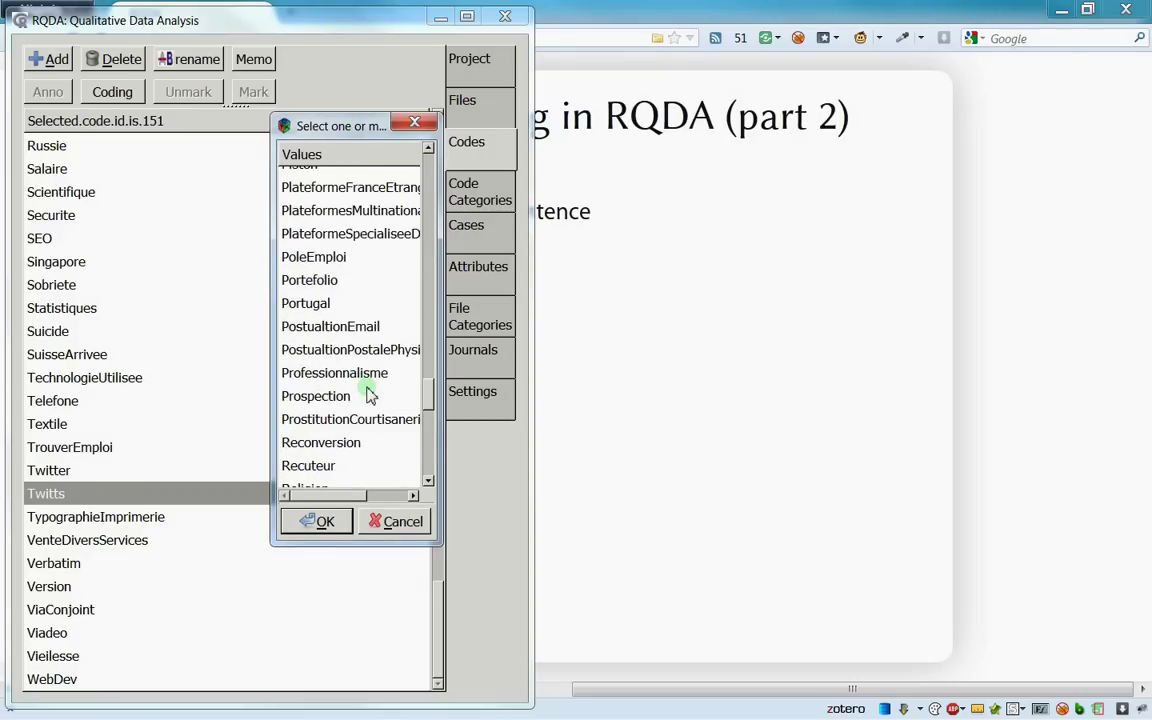
{"action": "scroll", "coordinate": [368, 393], "scroll_direction": "down", "scroll_amount": 5}
{"action": "scroll", "coordinate": [342, 329], "scroll_direction": "up", "scroll_amount": 3}
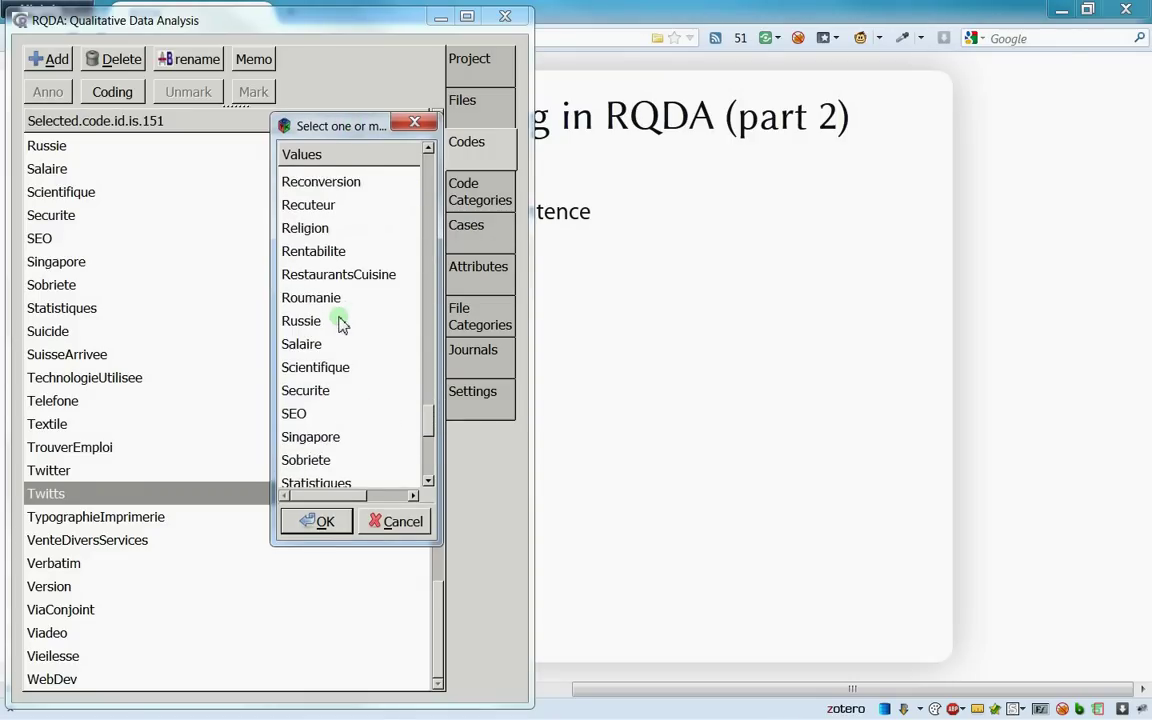
{"action": "scroll", "coordinate": [342, 320], "scroll_direction": "down", "scroll_amount": 3}
{"action": "left_click", "coordinate": [322, 428]}
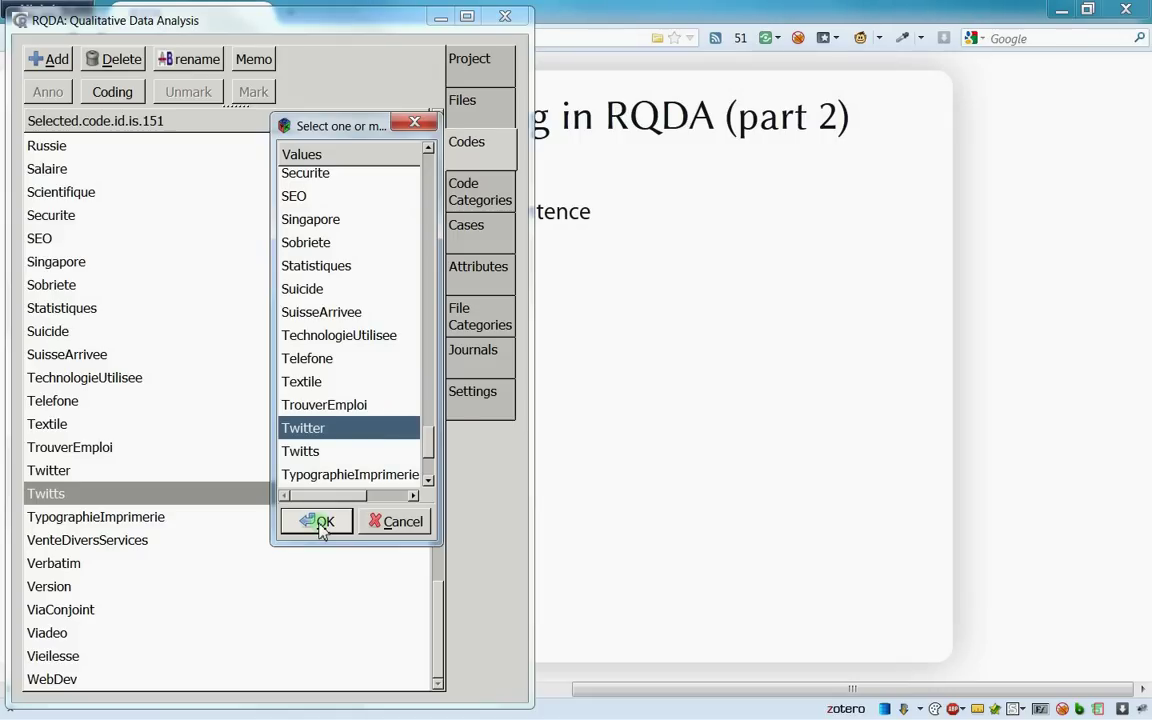
Confirm merging Twitts into Twitter and sort the code list alphabetically
{"action": "left_click", "coordinate": [322, 524]}
{"action": "scroll", "coordinate": [295, 483], "scroll_direction": "up", "scroll_amount": 5}
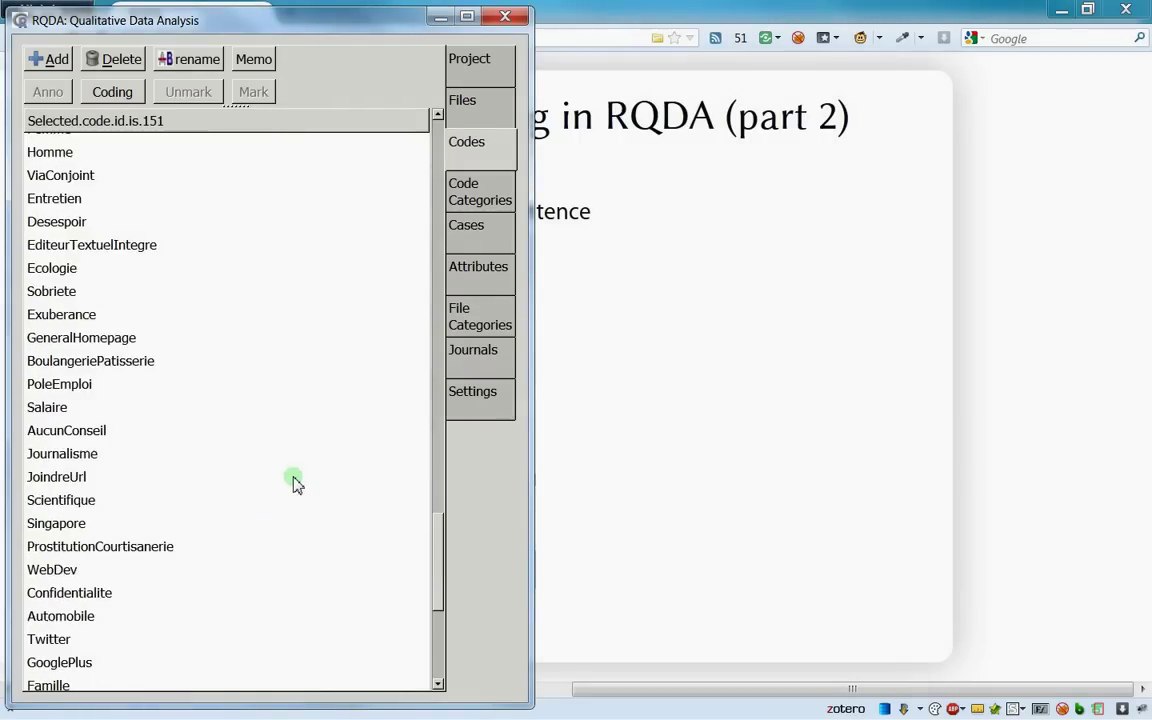
{"action": "scroll", "coordinate": [295, 483], "scroll_direction": "up", "scroll_amount": 15}
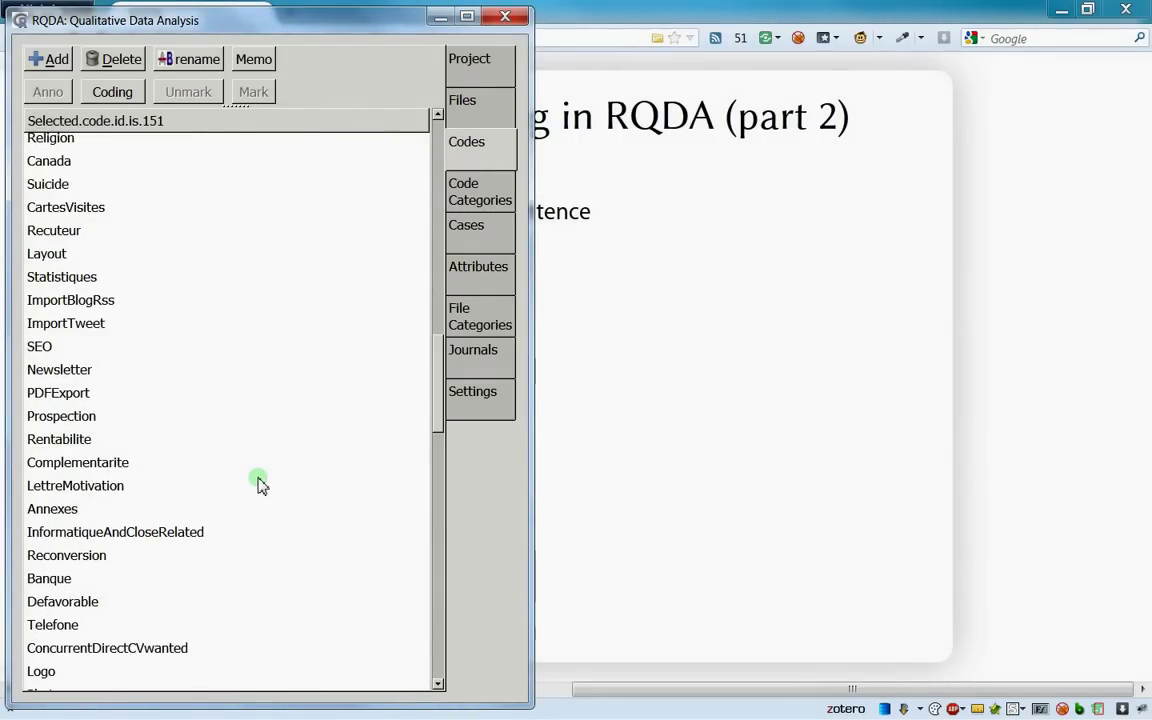
{"action": "left_click", "coordinate": [134, 122]}
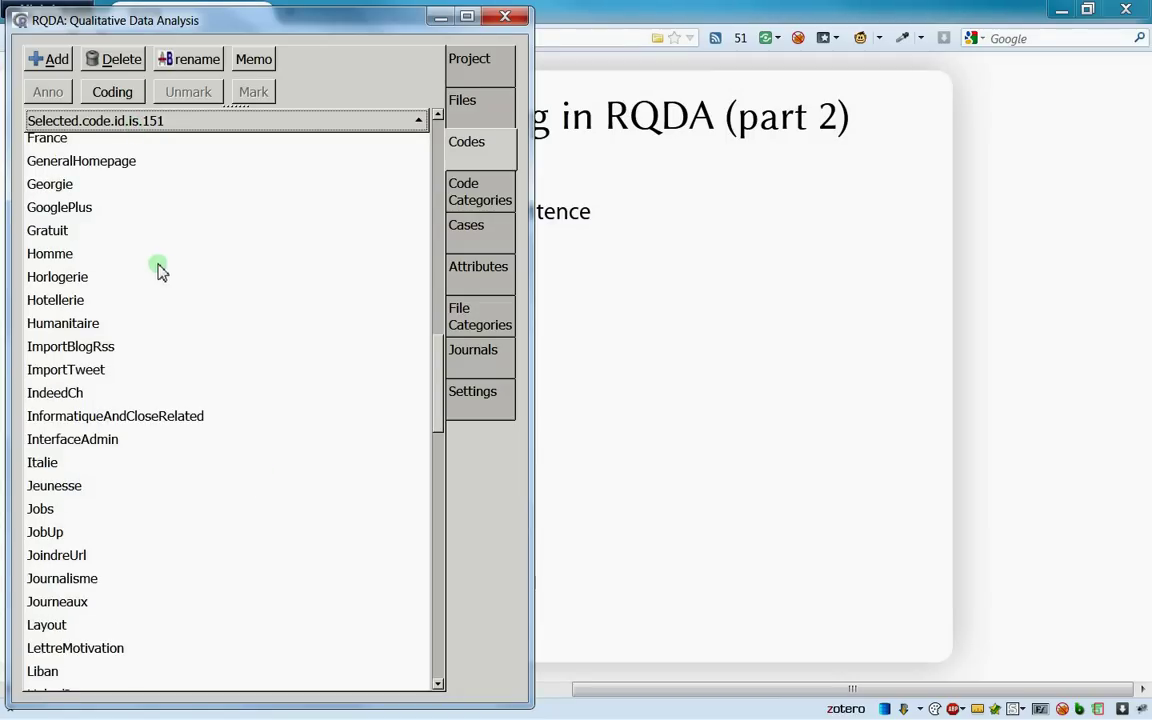
Retrieve Twitter's 5 codings from 3 files, including the cuisiniere passage, in a window on the right
{"action": "scroll", "coordinate": [93, 463], "scroll_direction": "down", "scroll_amount": 12}
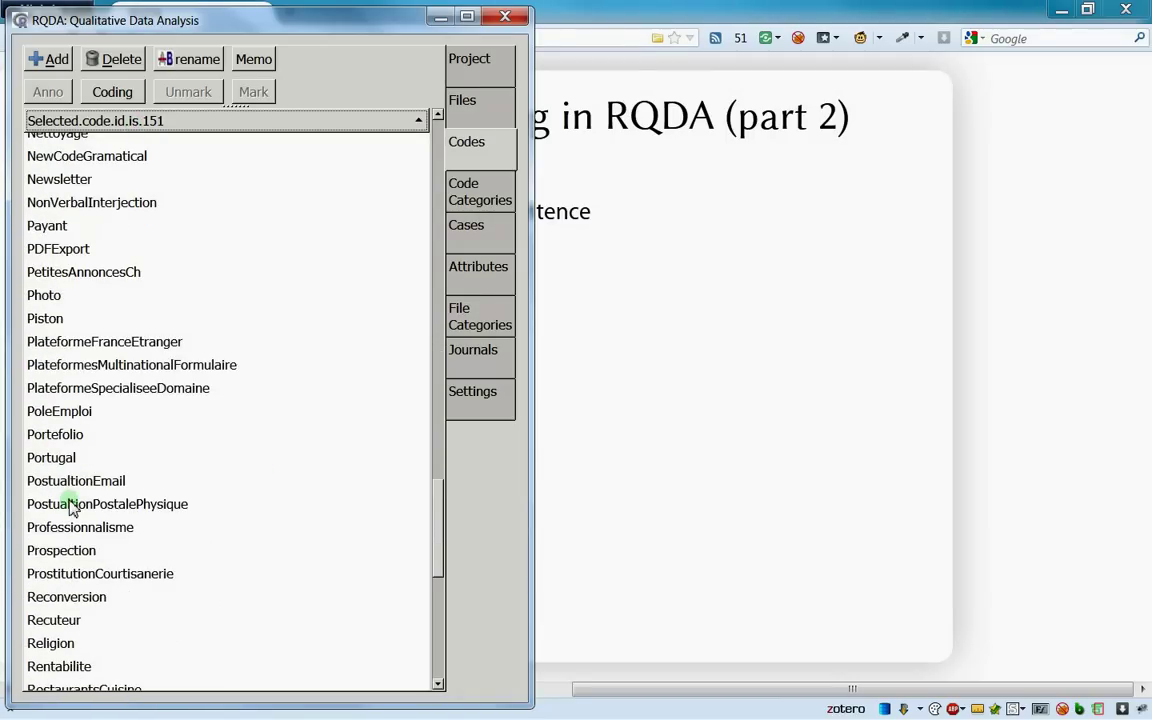
{"action": "scroll", "coordinate": [70, 512], "scroll_direction": "down", "scroll_amount": 6}
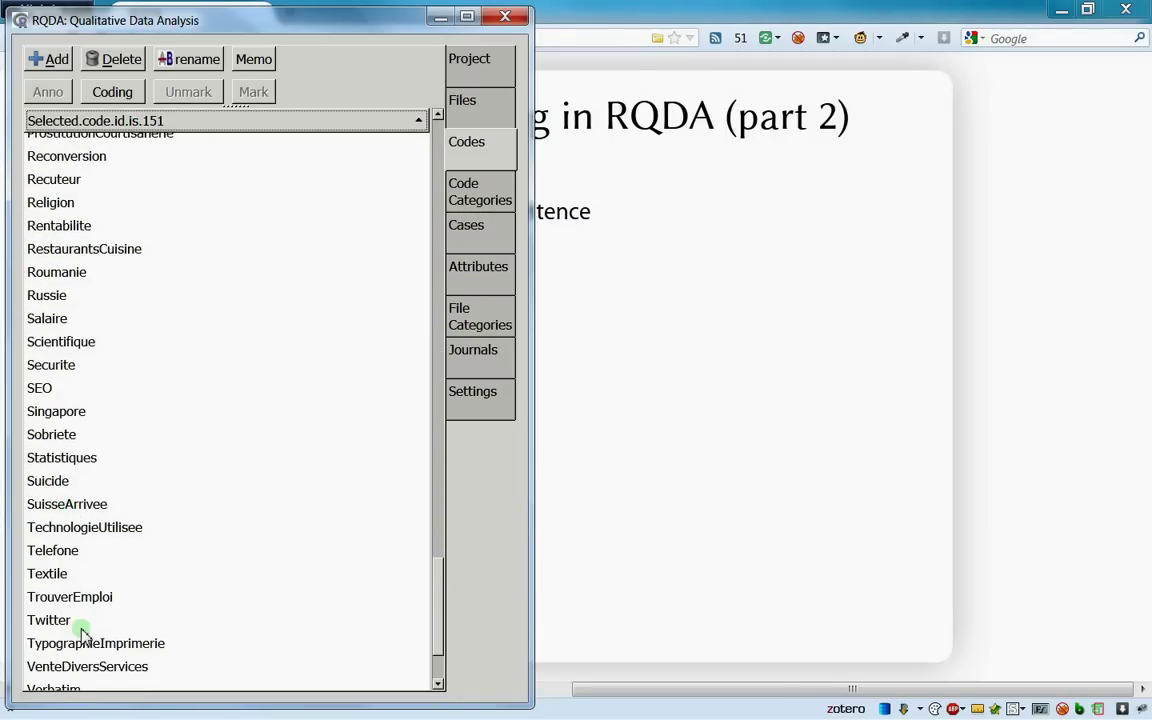
{"action": "left_click", "coordinate": [81, 629]}
{"action": "scroll", "coordinate": [157, 463], "scroll_direction": "down", "scroll_amount": 3}
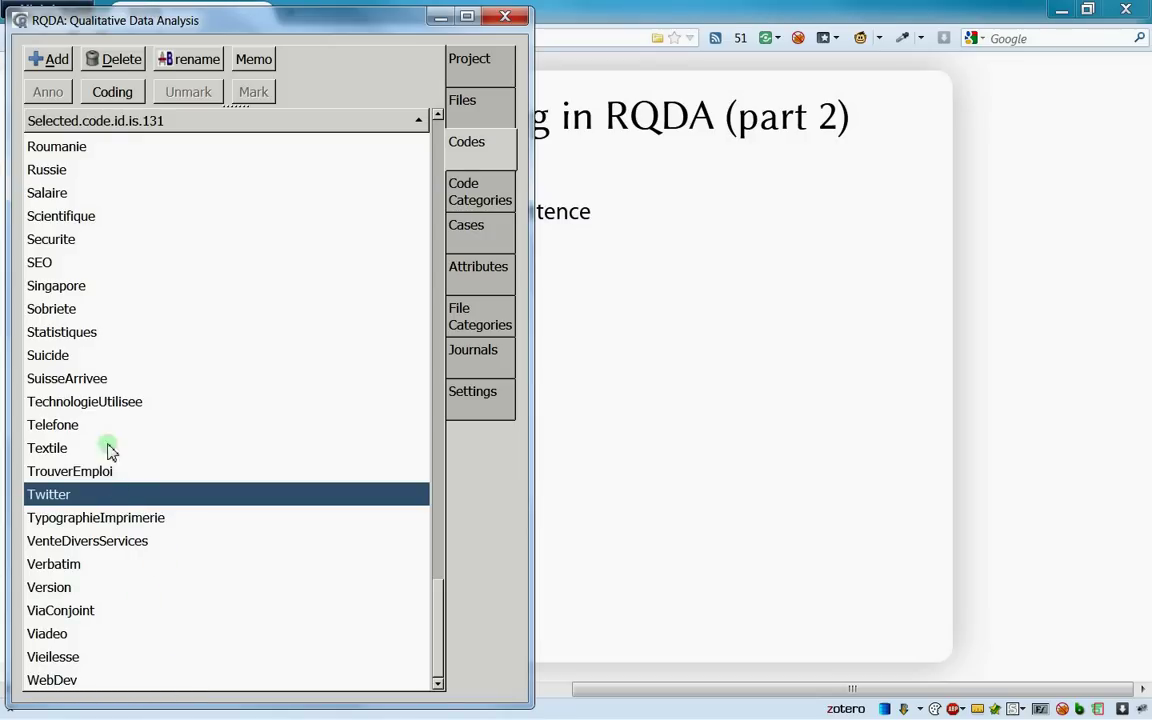
{"action": "left_click", "coordinate": [107, 507]}
{"action": "double_click", "coordinate": [105, 500]}
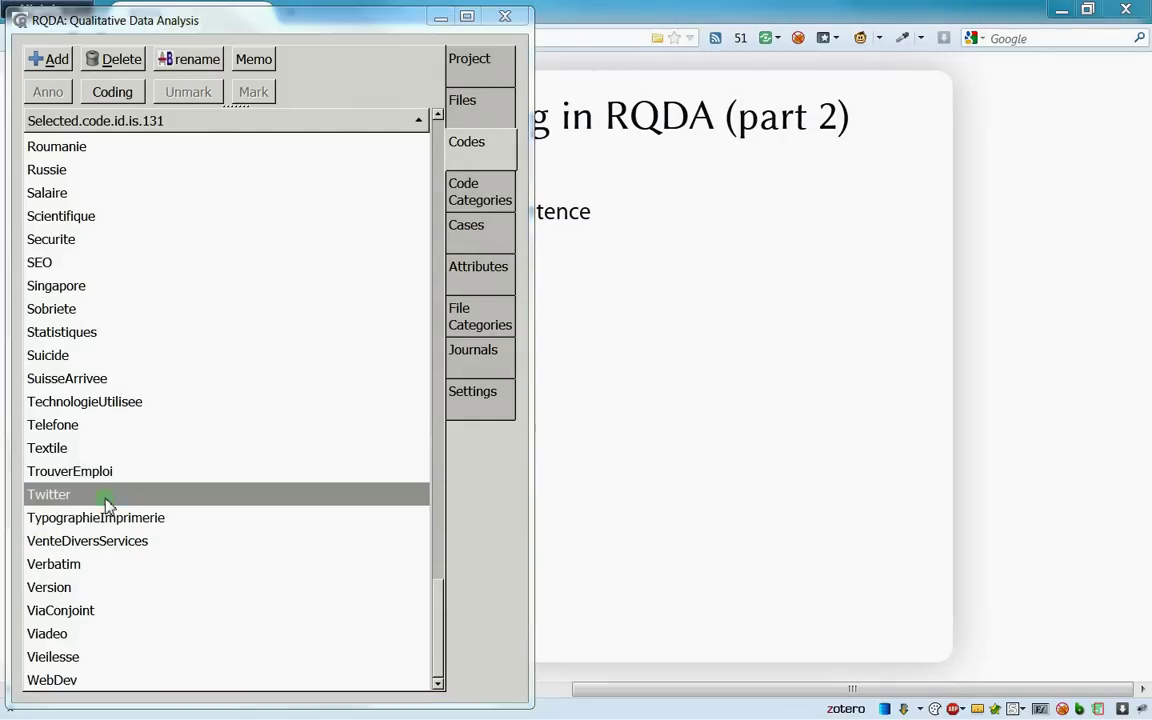
{"action": "left_click_drag", "start_coordinate": [140, 72], "coordinate": [1150, 116]}
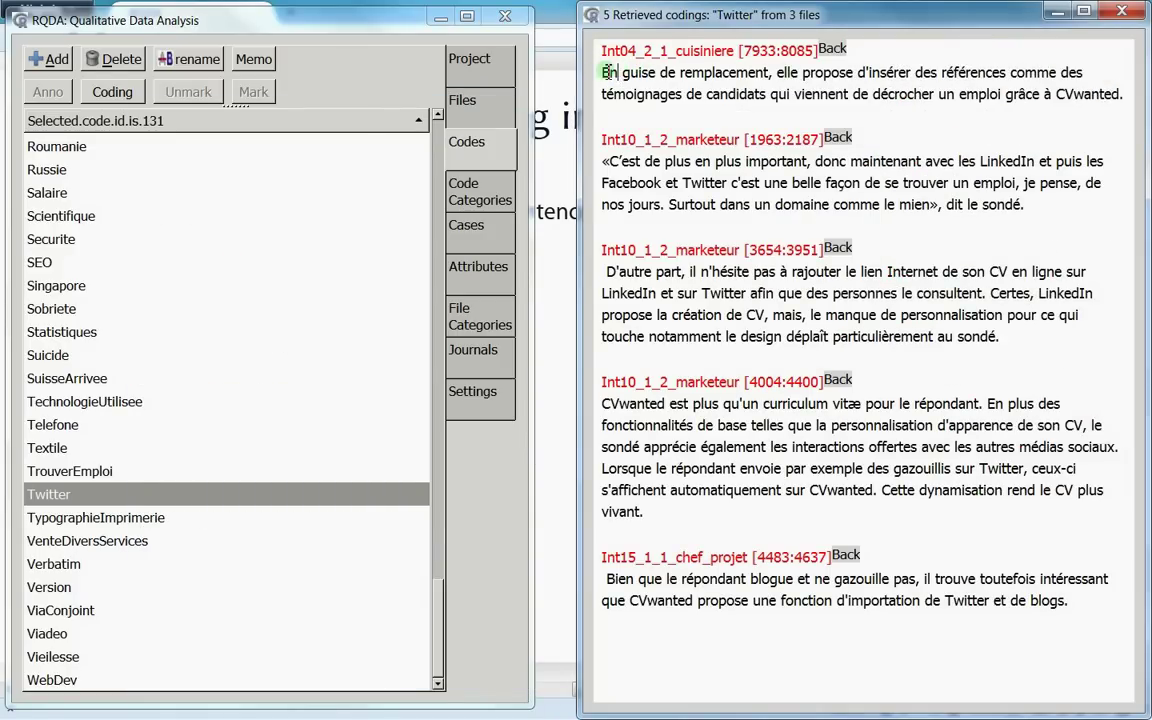
{"action": "left_click_drag", "start_coordinate": [600, 71], "coordinate": [1122, 95]}
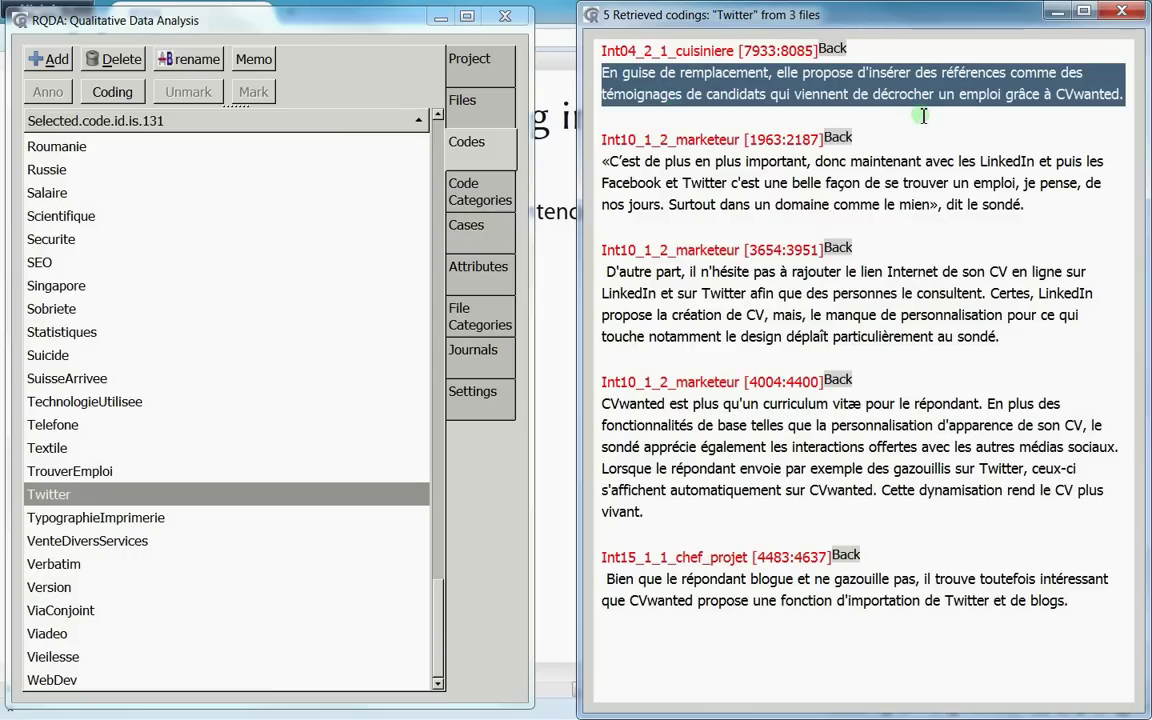
Close the Twitter codings window and close the Test project
{"action": "left_click", "coordinate": [1119, 14]}
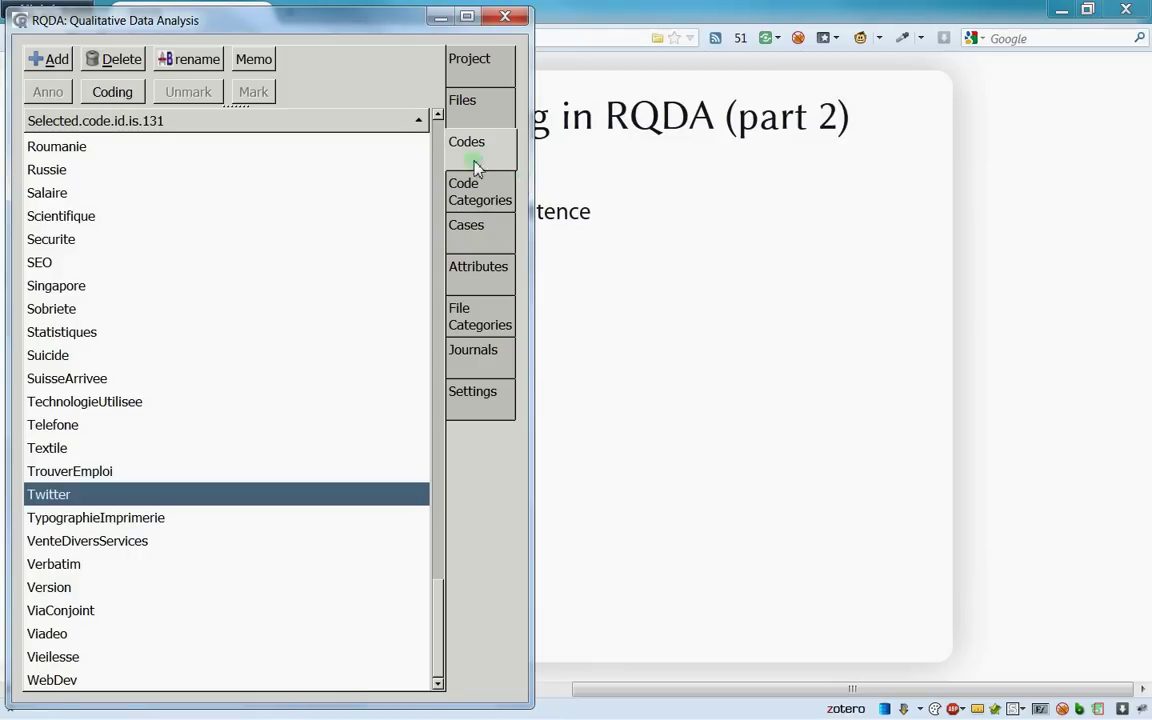
{"action": "left_click", "coordinate": [474, 116]}
{"action": "left_click", "coordinate": [467, 59]}
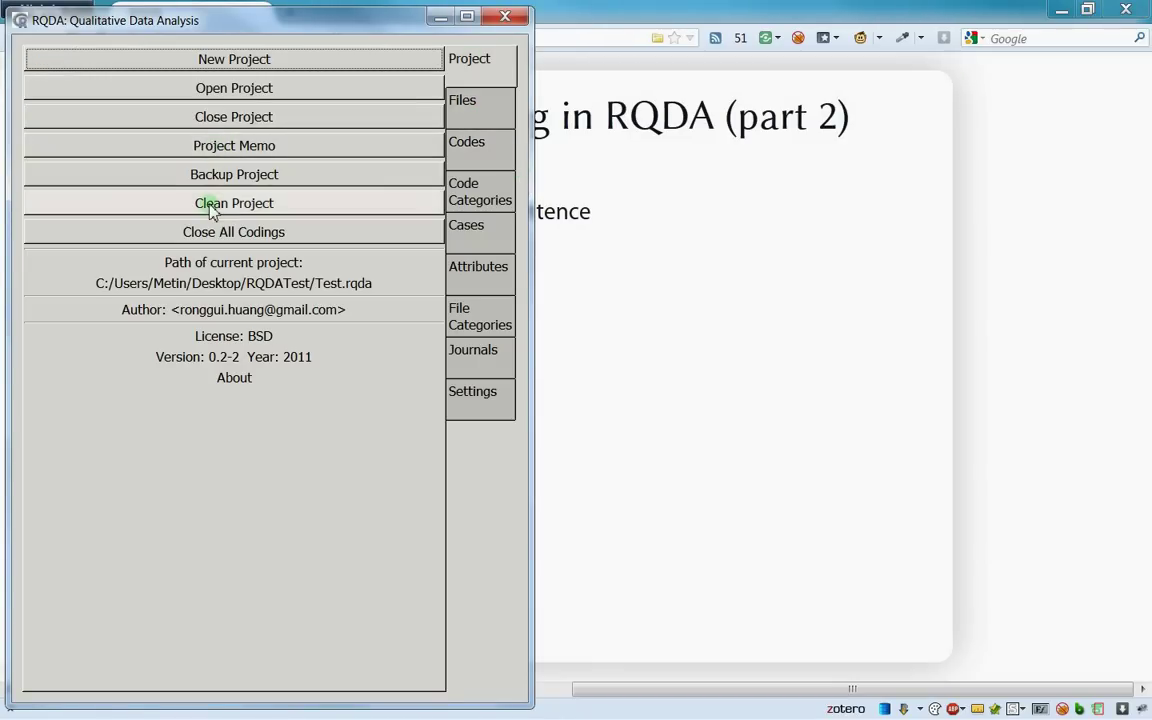
{"action": "left_click", "coordinate": [225, 116]}
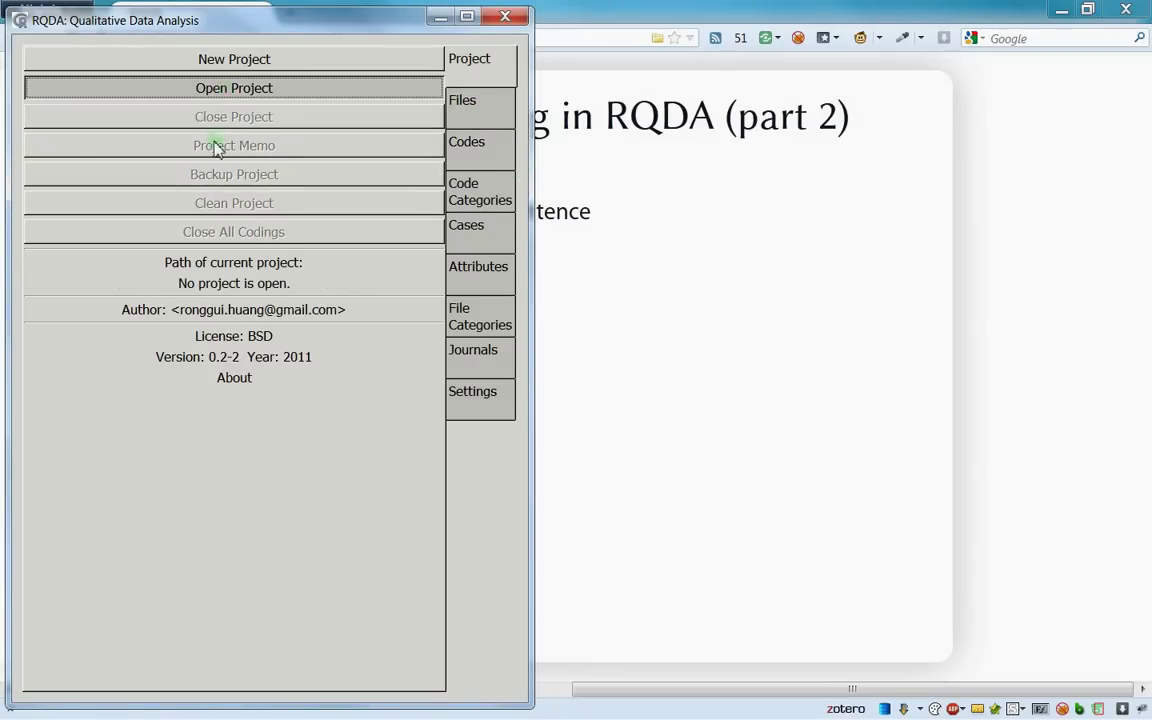
Open TestNewProject.rqda from Desktop > RQDATest and show its files
{"action": "left_click", "coordinate": [234, 88]}
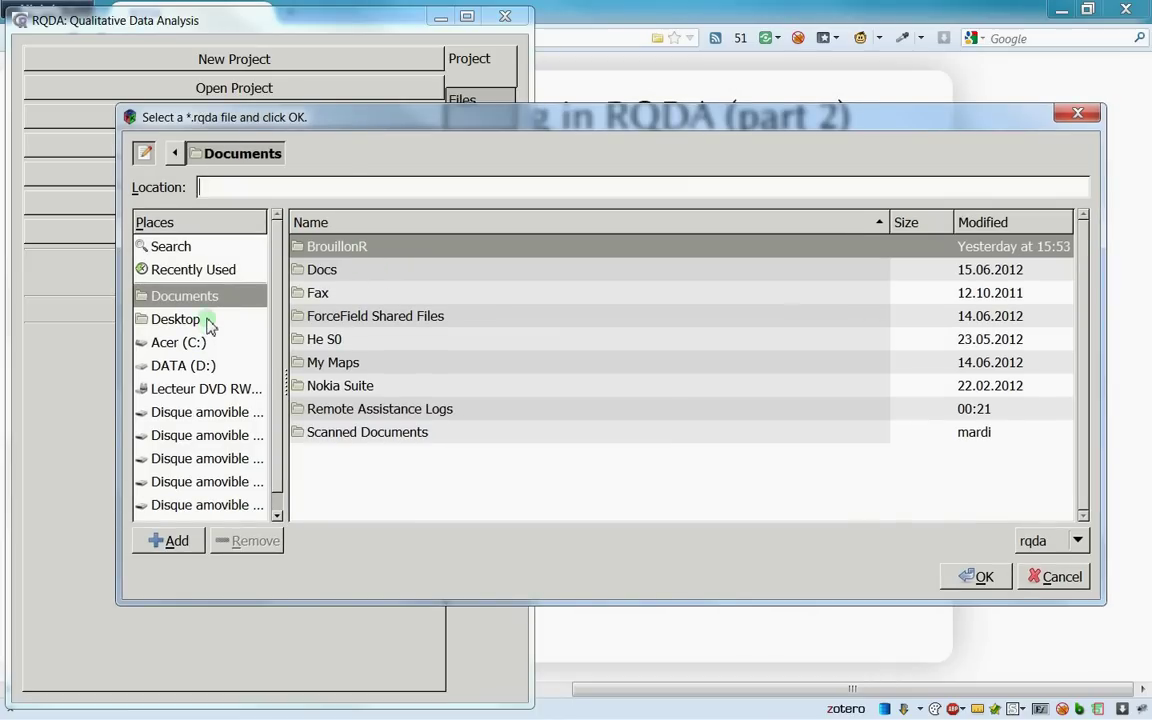
{"action": "left_click", "coordinate": [180, 319]}
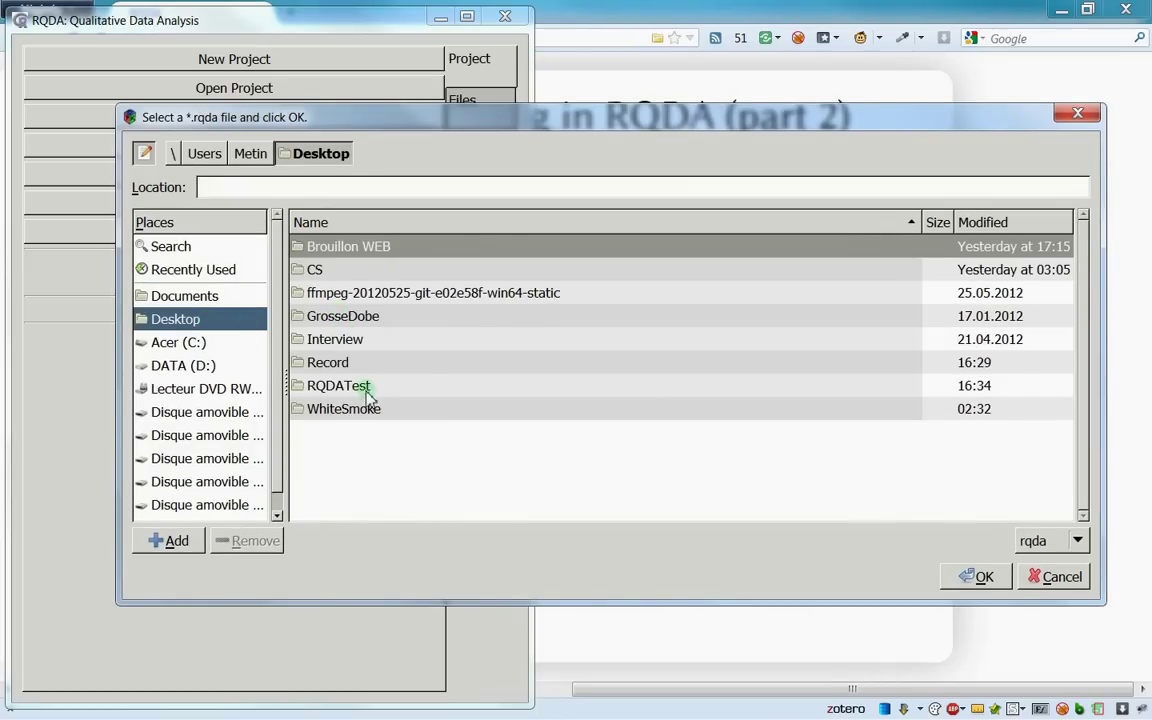
{"action": "double_click", "coordinate": [333, 384]}
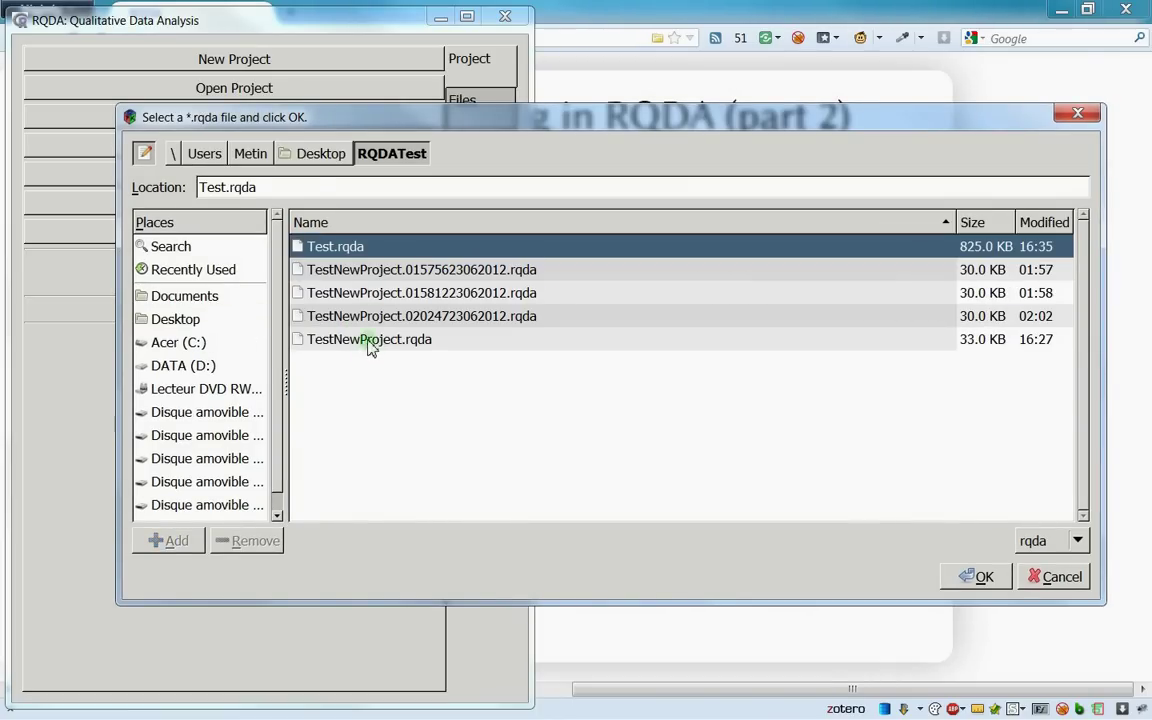
{"action": "double_click", "coordinate": [371, 338]}
{"action": "left_click", "coordinate": [457, 120]}
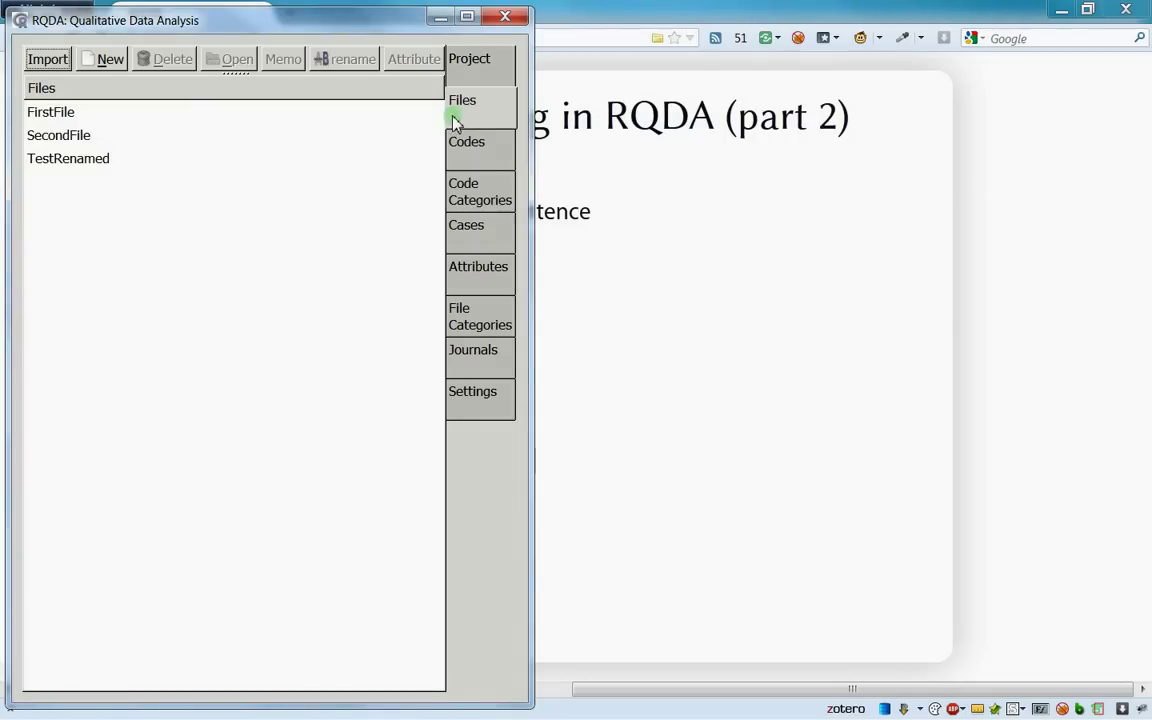
{"action": "left_click_drag", "start_coordinate": [278, 32], "coordinate": [305, 50]}
Select the blue passage after the <Twitter> tag in FirstFile, then show the codes socialNetork and Twitter
{"action": "left_click", "coordinate": [136, 130]}
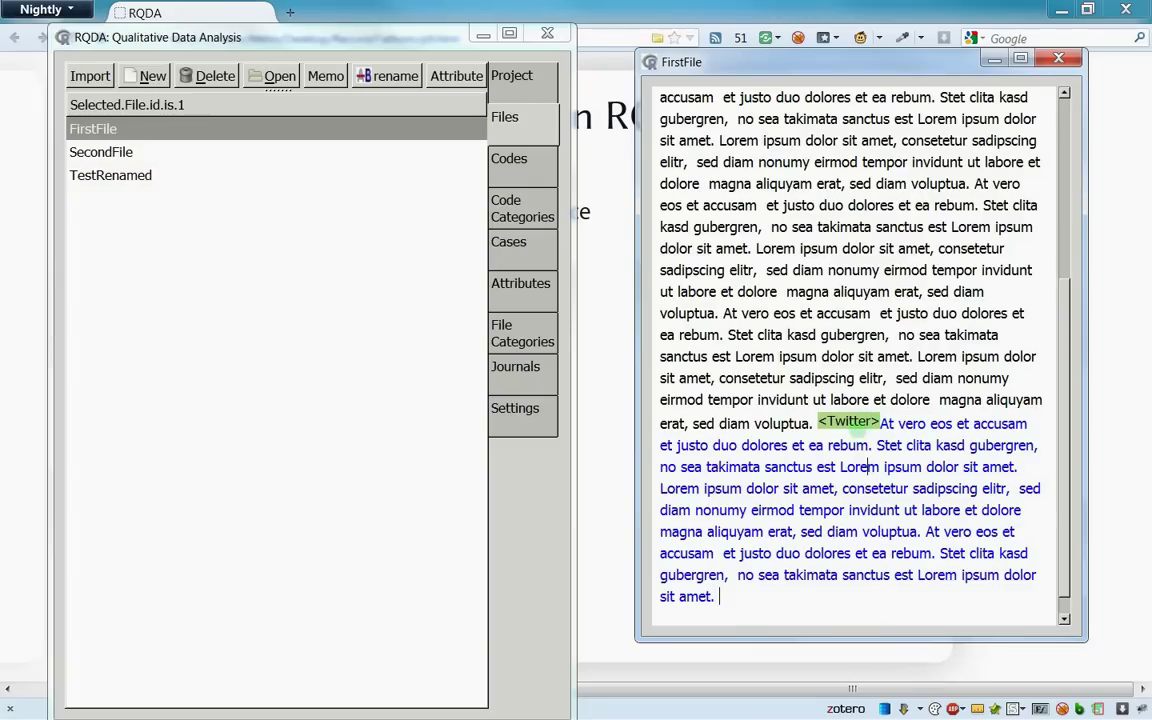
{"action": "left_click", "coordinate": [750, 488], "text": "shift"}
{"action": "left_click", "coordinate": [879, 423], "text": "shift"}
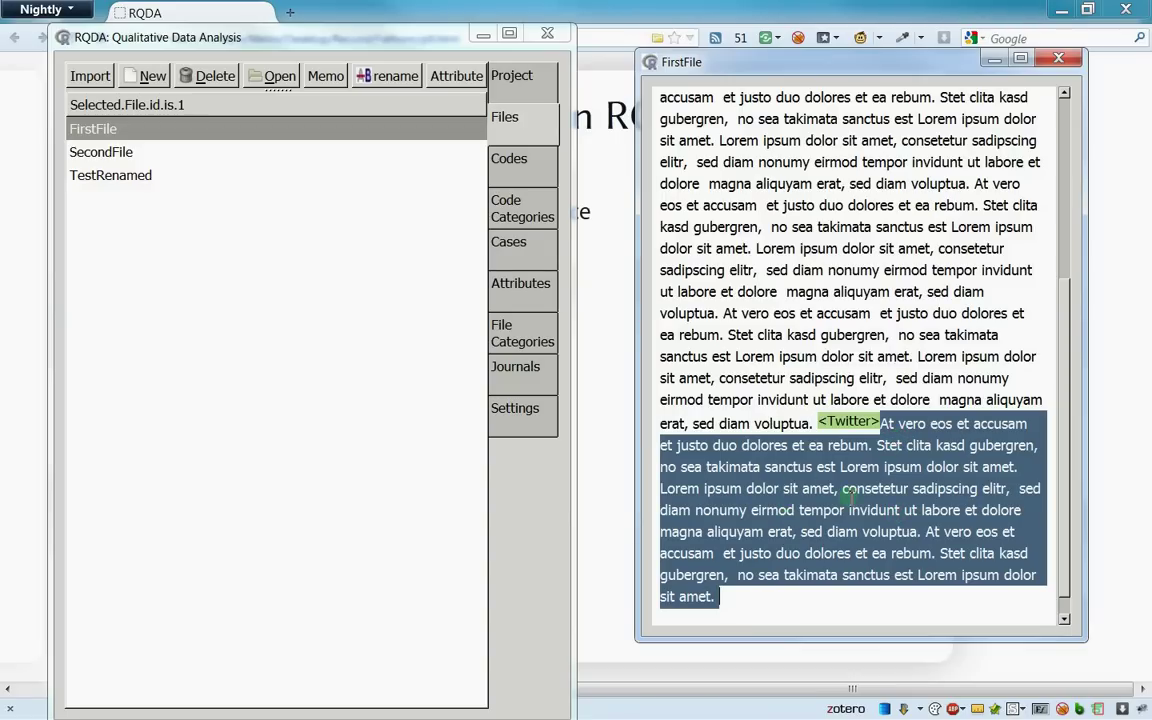
{"action": "left_click", "coordinate": [840, 422]}
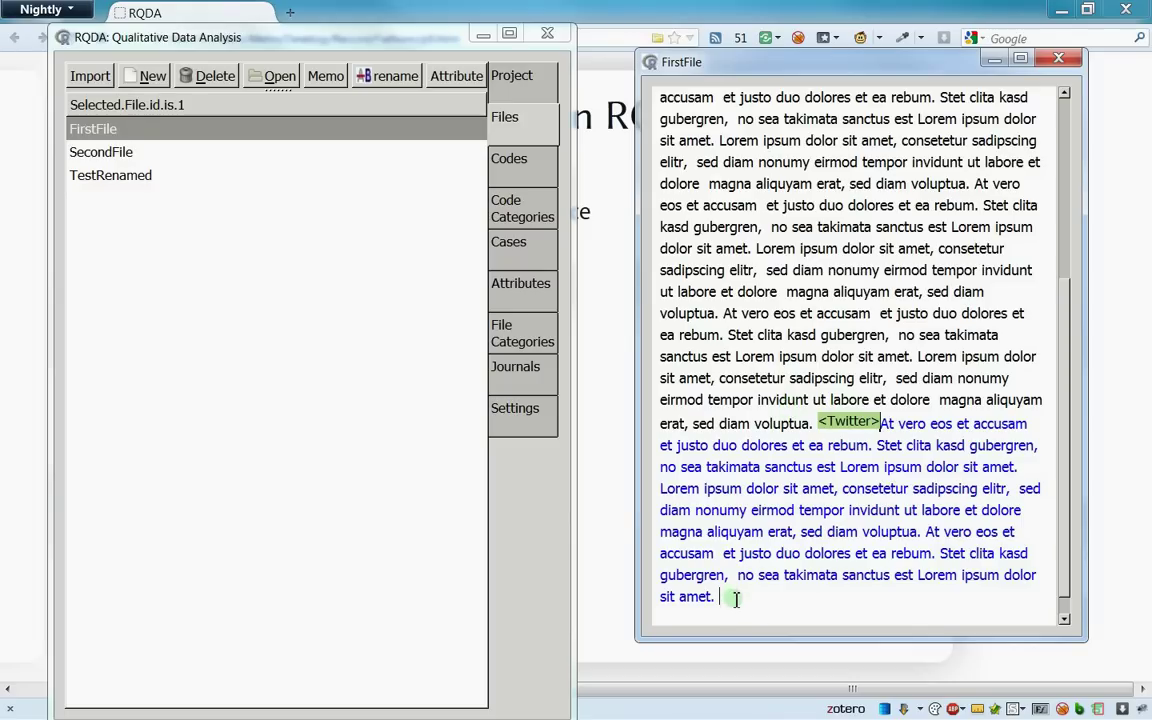
{"action": "left_click_drag", "start_coordinate": [735, 598], "coordinate": [858, 425]}
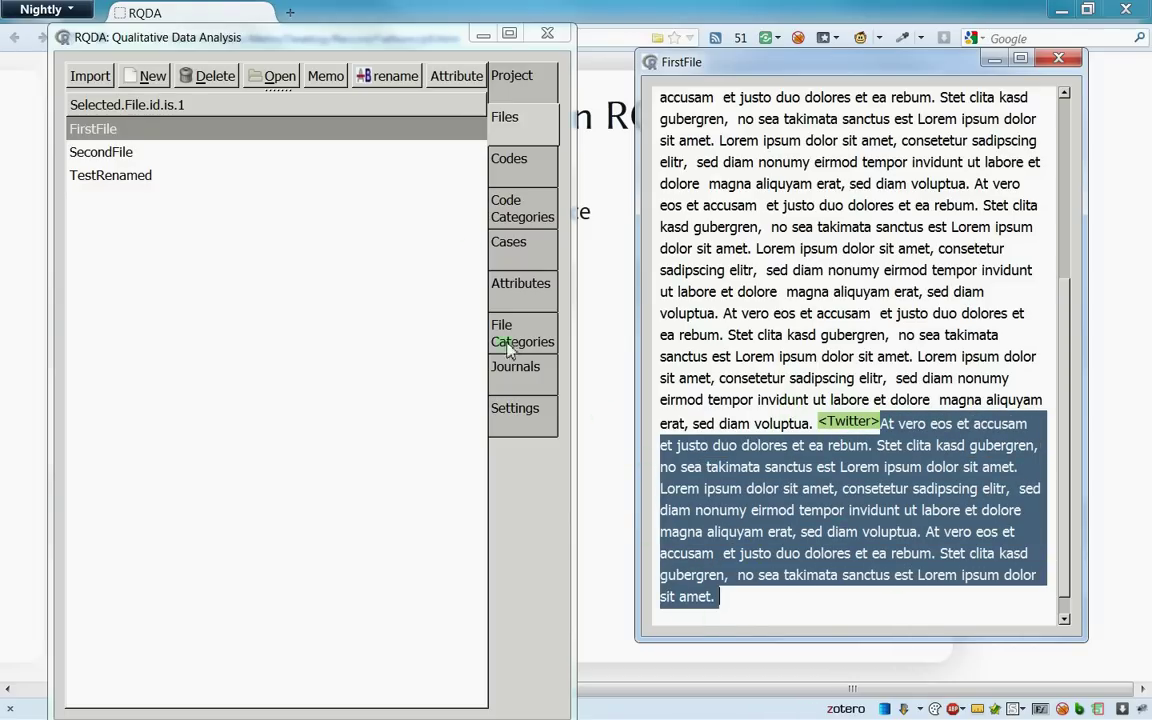
{"action": "left_click", "coordinate": [505, 155]}
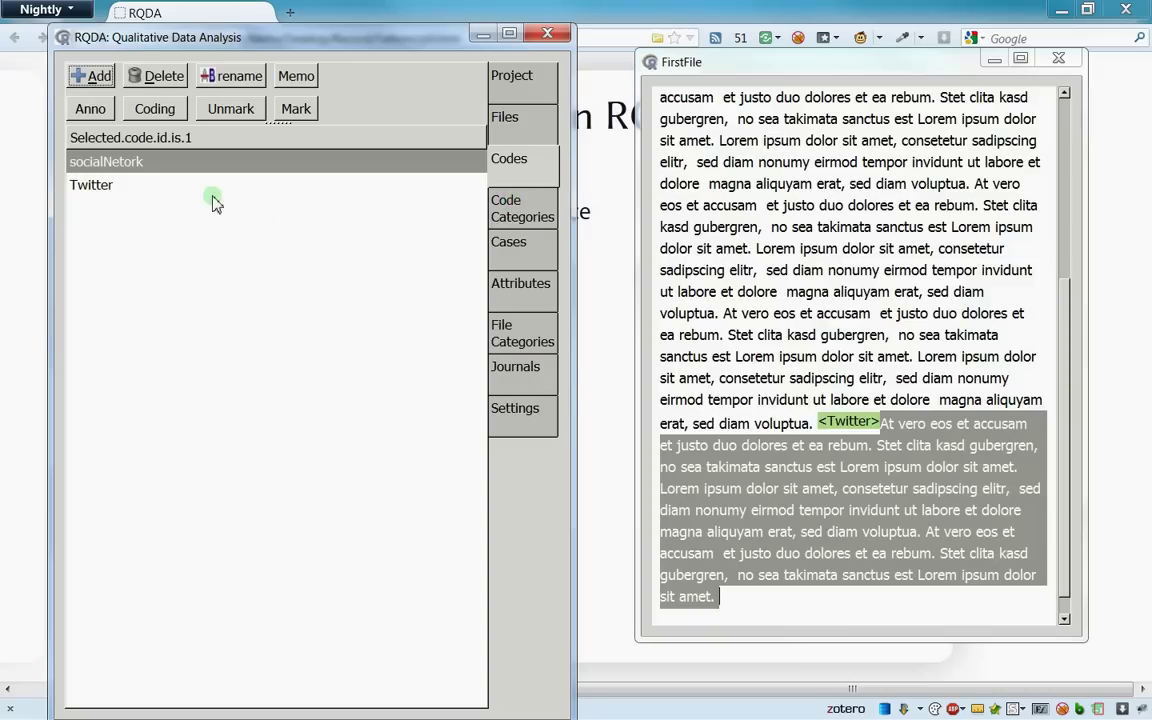
Add a Facebook code, mark FirstFile's passage after the Twitter tag with it, and view its coding
{"action": "left_click", "coordinate": [90, 77]}
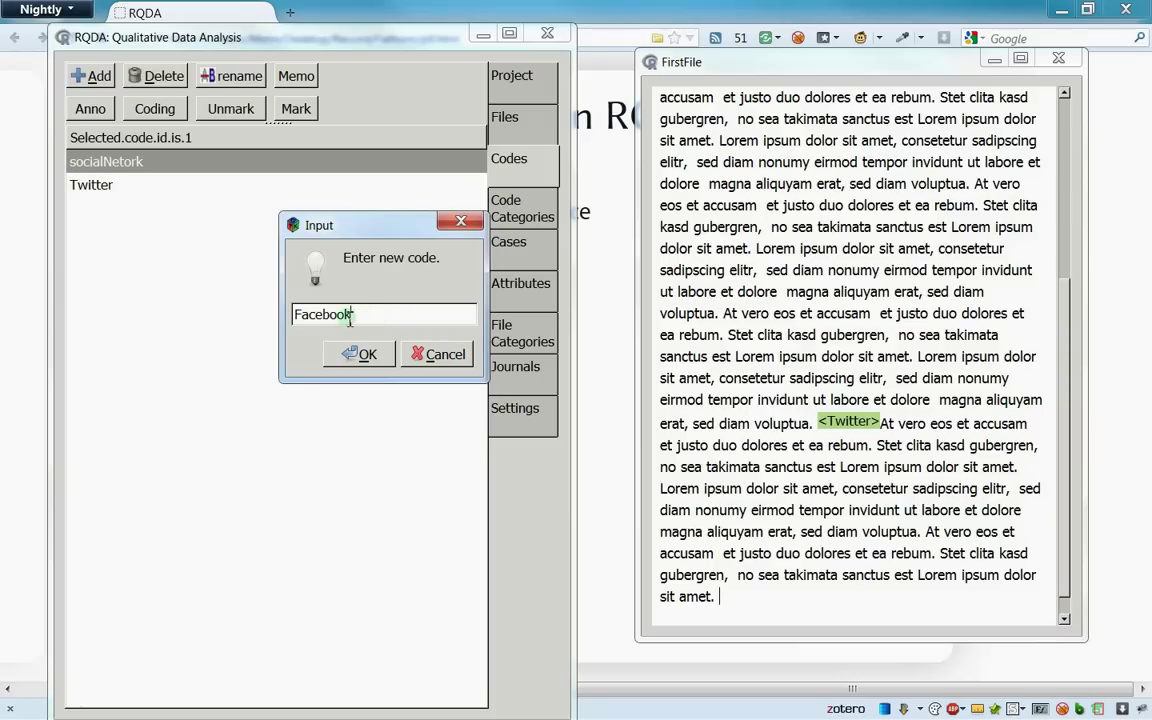
{"action": "left_click", "coordinate": [358, 355]}
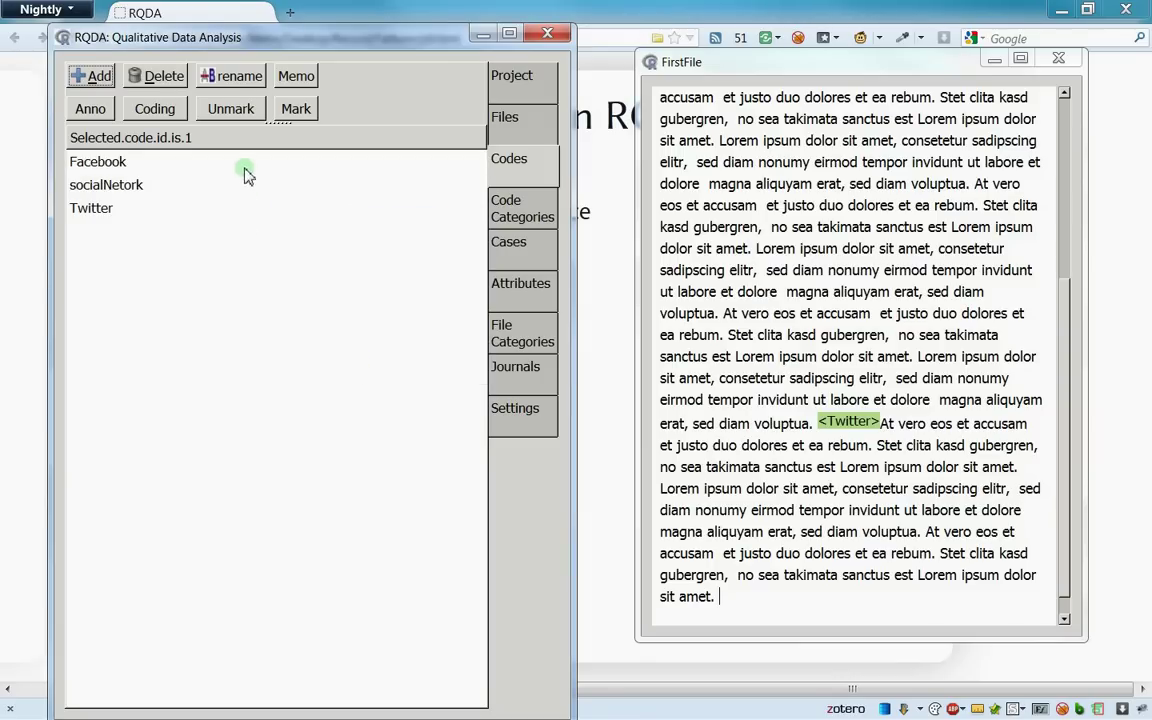
{"action": "left_click", "coordinate": [244, 164]}
{"action": "mouse_move", "coordinate": [718, 598]}
{"action": "left_mouse_down"}
{"action": "mouse_move", "coordinate": [773, 588]}
{"action": "mouse_move", "coordinate": [868, 420]}
{"action": "left_mouse_up"}
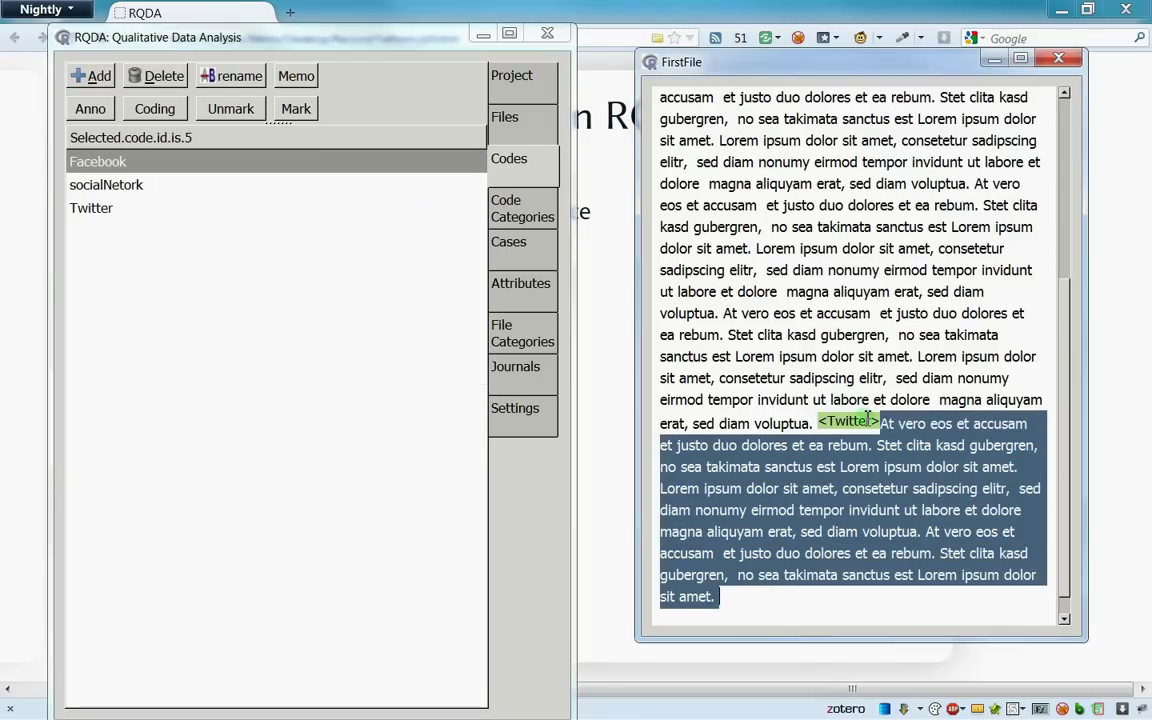
{"action": "left_click", "coordinate": [292, 111]}
{"action": "left_click", "coordinate": [895, 447]}
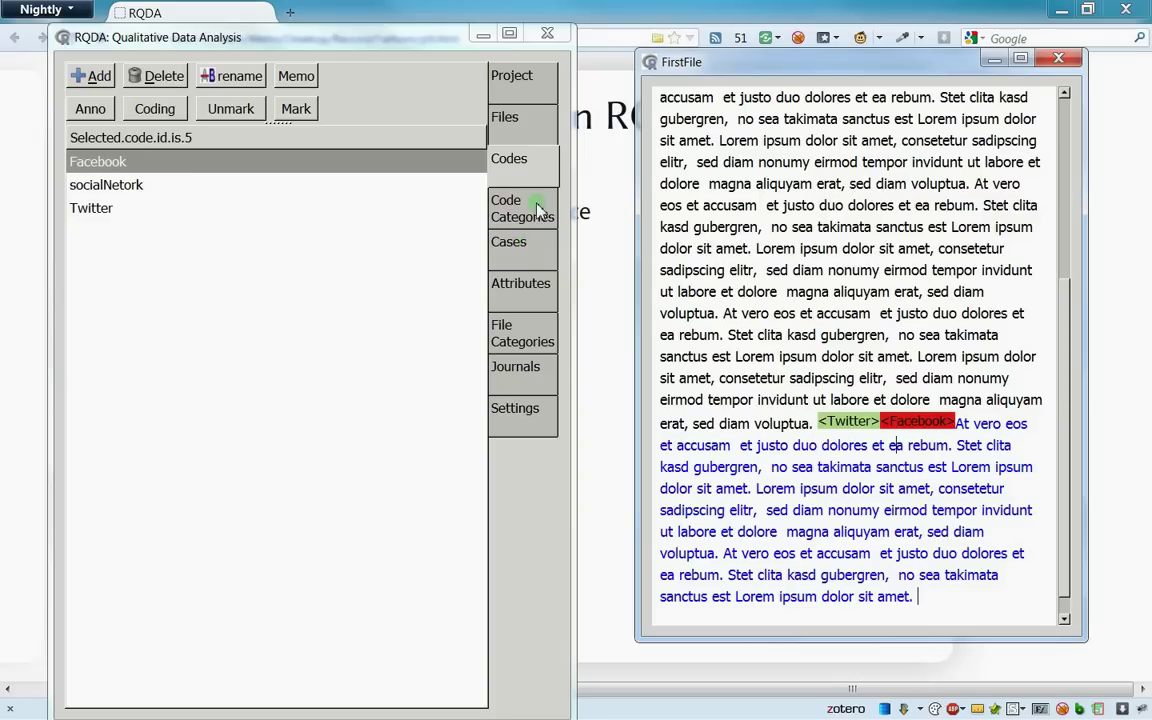
{"action": "left_click", "coordinate": [255, 163]}
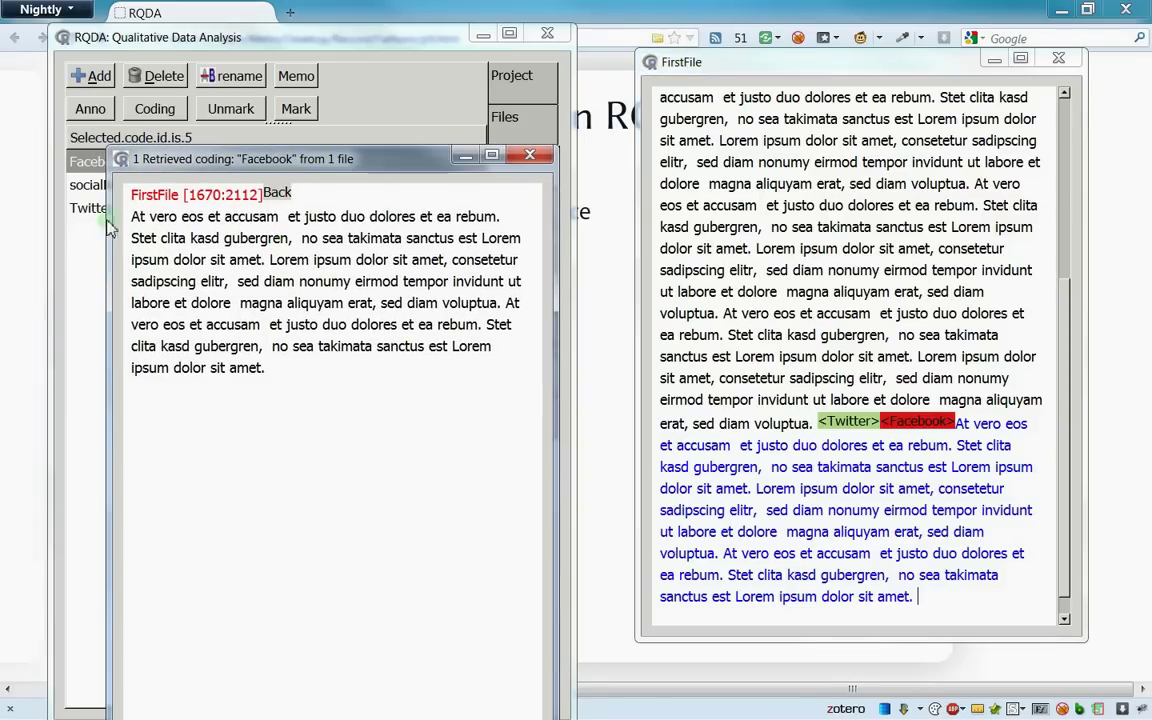
{"action": "double_click", "coordinate": [195, 195]}
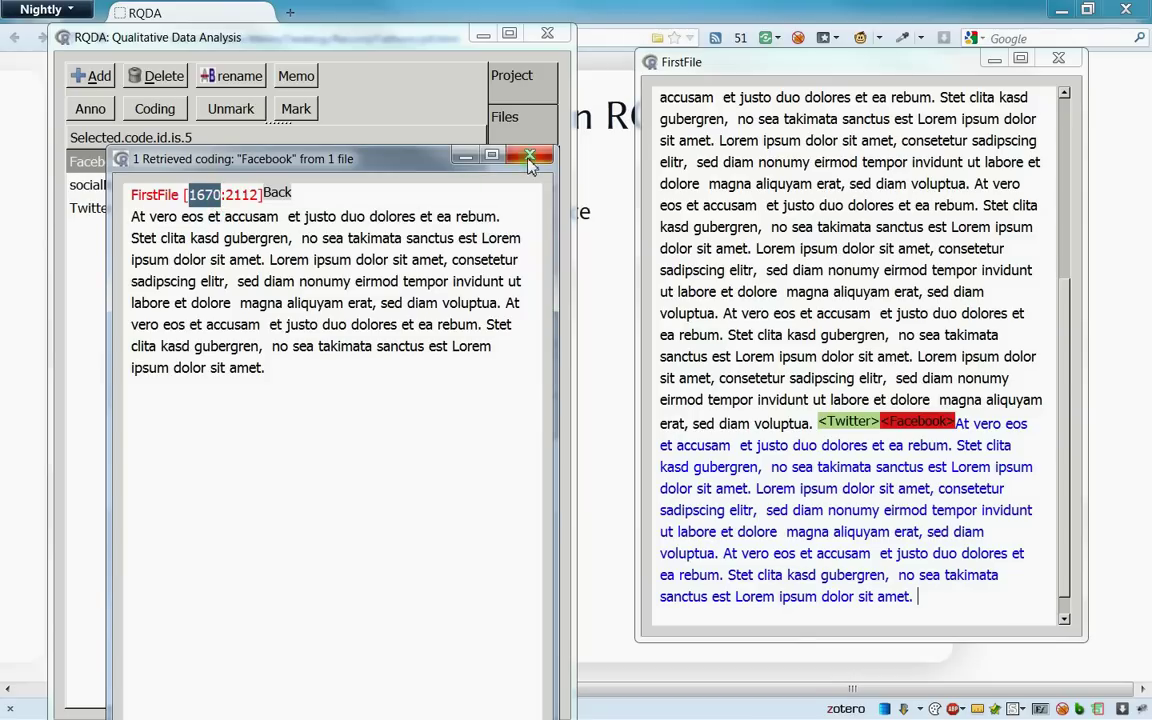
{"action": "left_click", "coordinate": [530, 158]}
{"action": "left_click", "coordinate": [110, 210]}
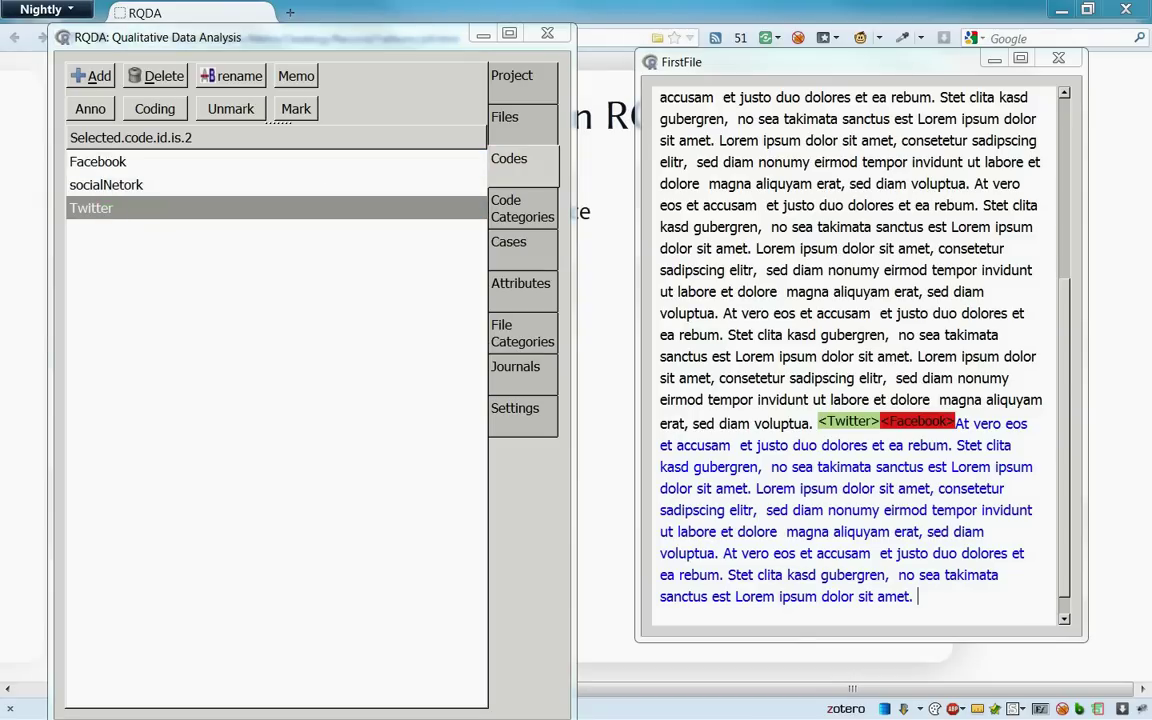
{"action": "double_click", "coordinate": [91, 208]}
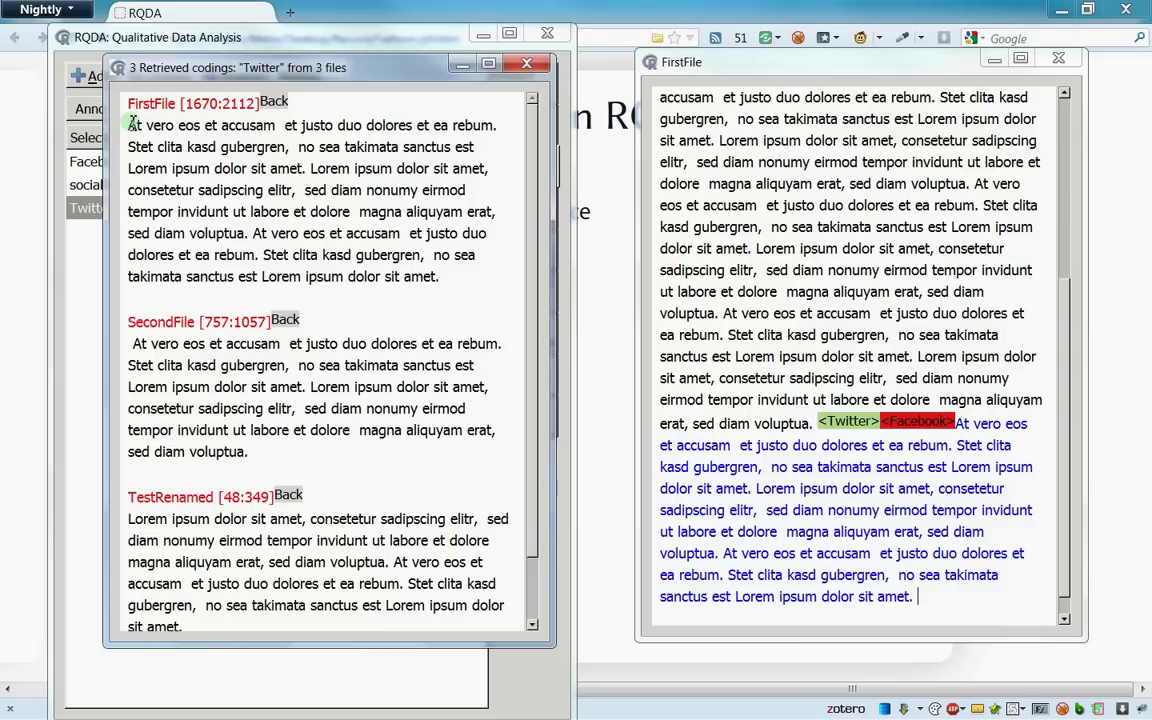
{"action": "left_click_drag", "start_coordinate": [133, 121], "coordinate": [205, 190]}
{"action": "left_click_drag", "start_coordinate": [440, 277], "coordinate": [242, 255]}
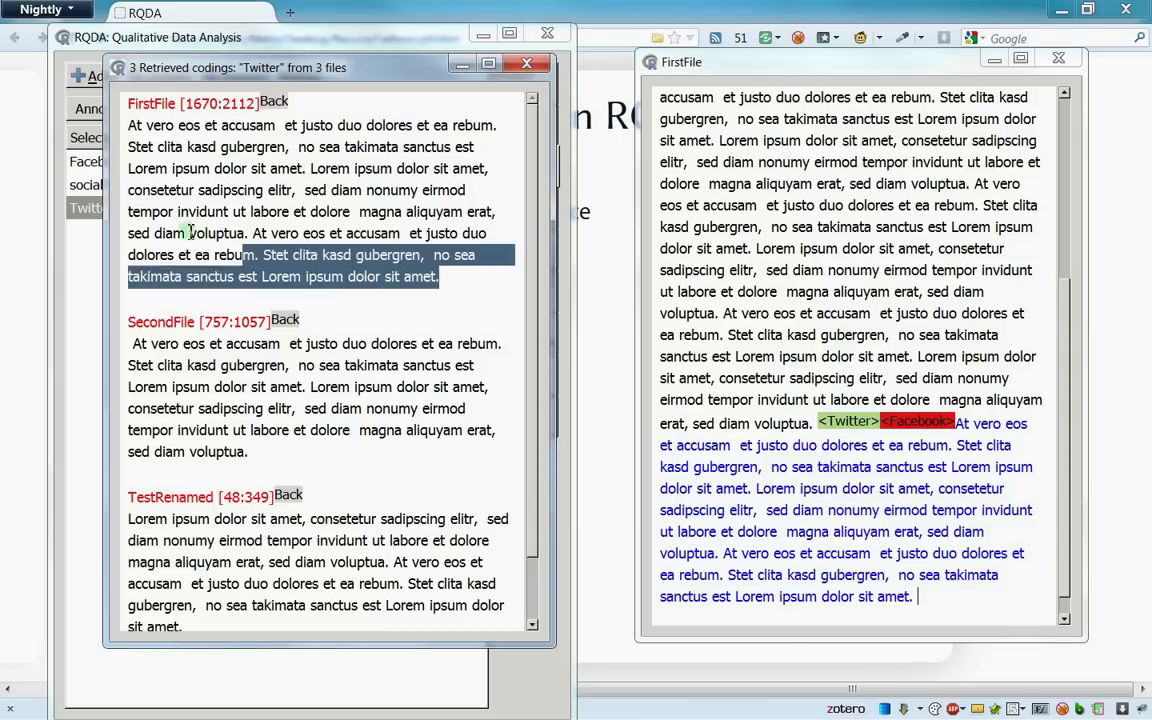
{"action": "right_click", "coordinate": [115, 148]}
{"action": "left_click", "coordinate": [159, 123]}
{"action": "left_click_drag", "start_coordinate": [148, 124], "coordinate": [450, 280]}
{"action": "left_click", "coordinate": [497, 170]}
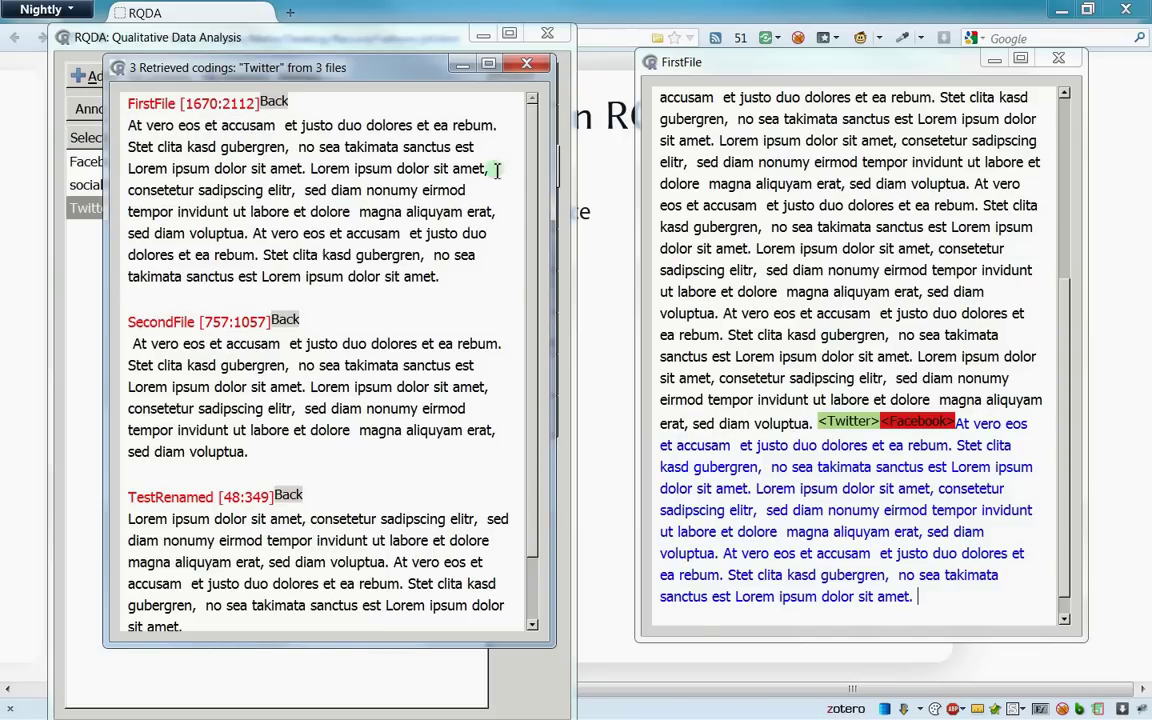
{"action": "left_click", "coordinate": [526, 64]}
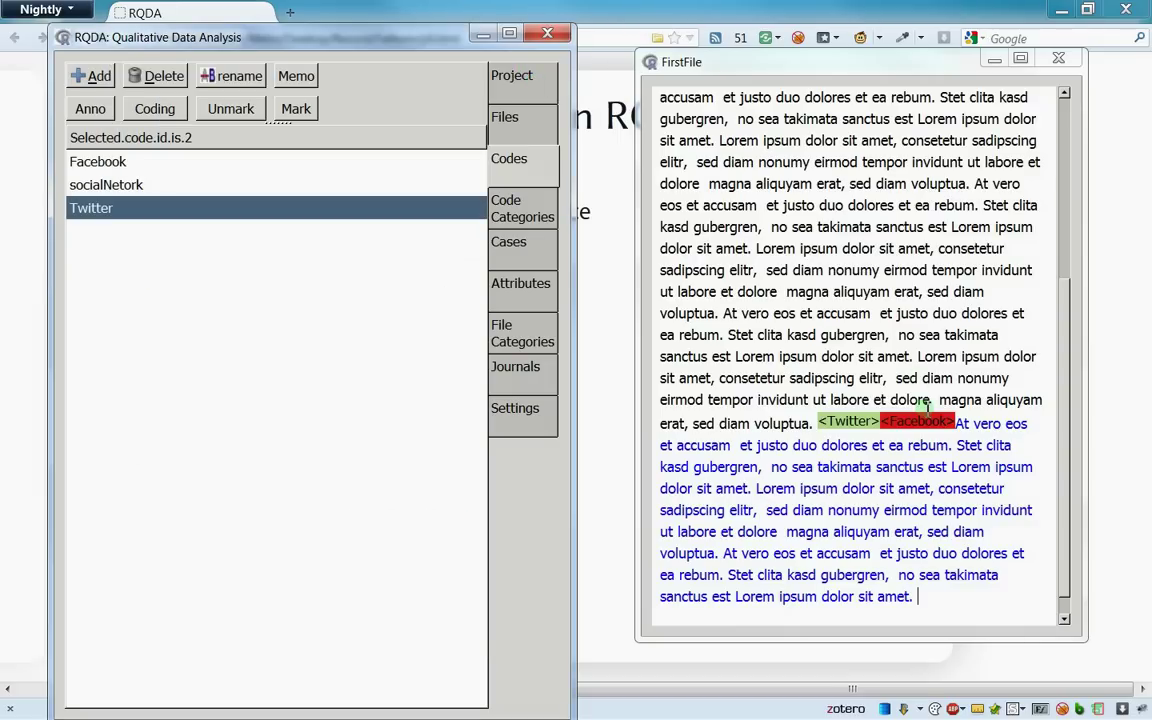
{"action": "left_click", "coordinate": [925, 420]}
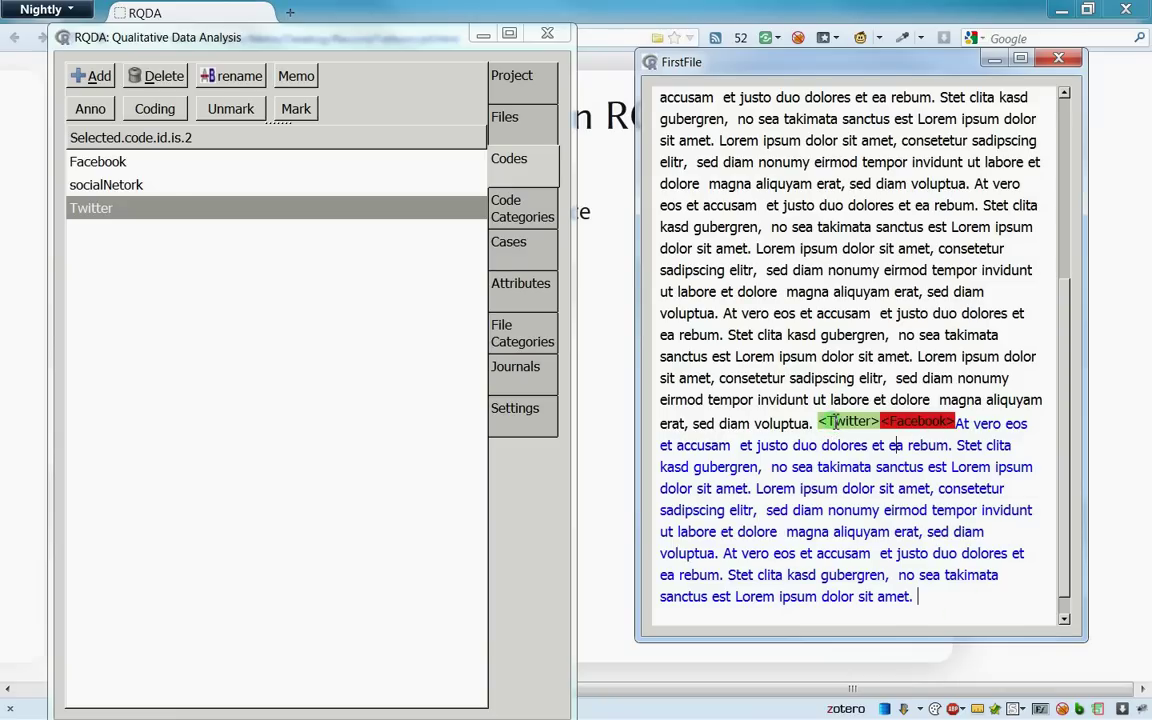
Select and deselect parts of the Facebook-coded passage, then close the FirstFile document
{"action": "left_click_drag", "start_coordinate": [956, 424], "coordinate": [918, 598]}
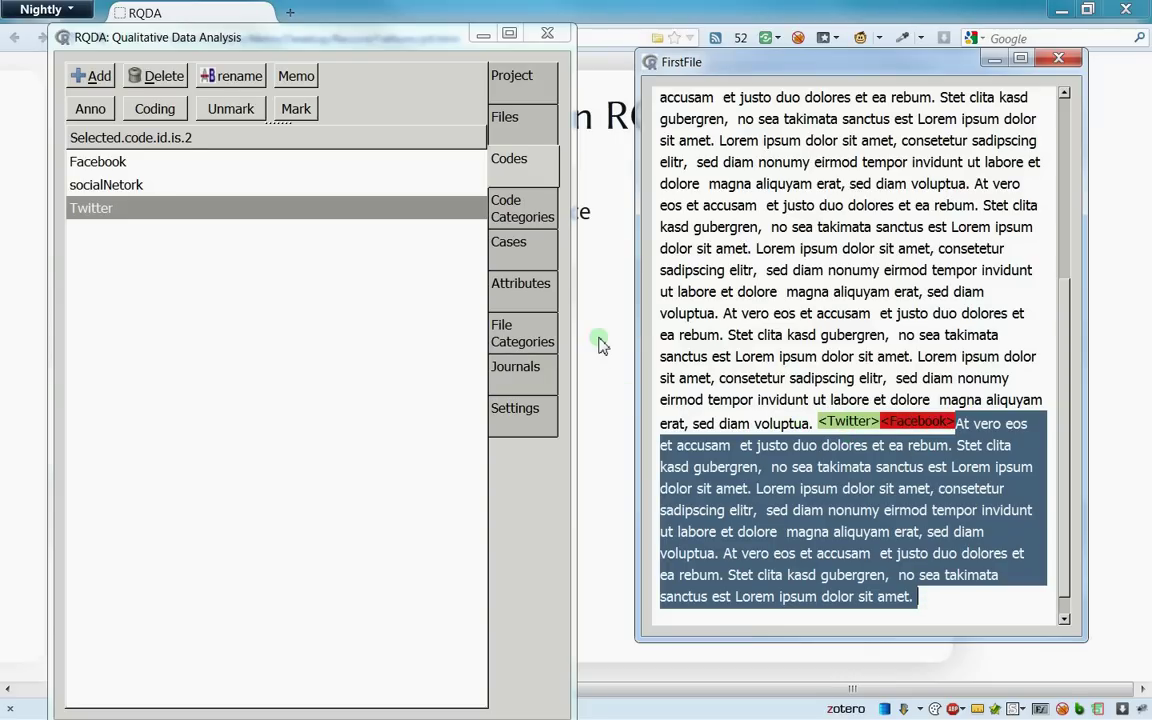
{"action": "left_click", "coordinate": [888, 530]}
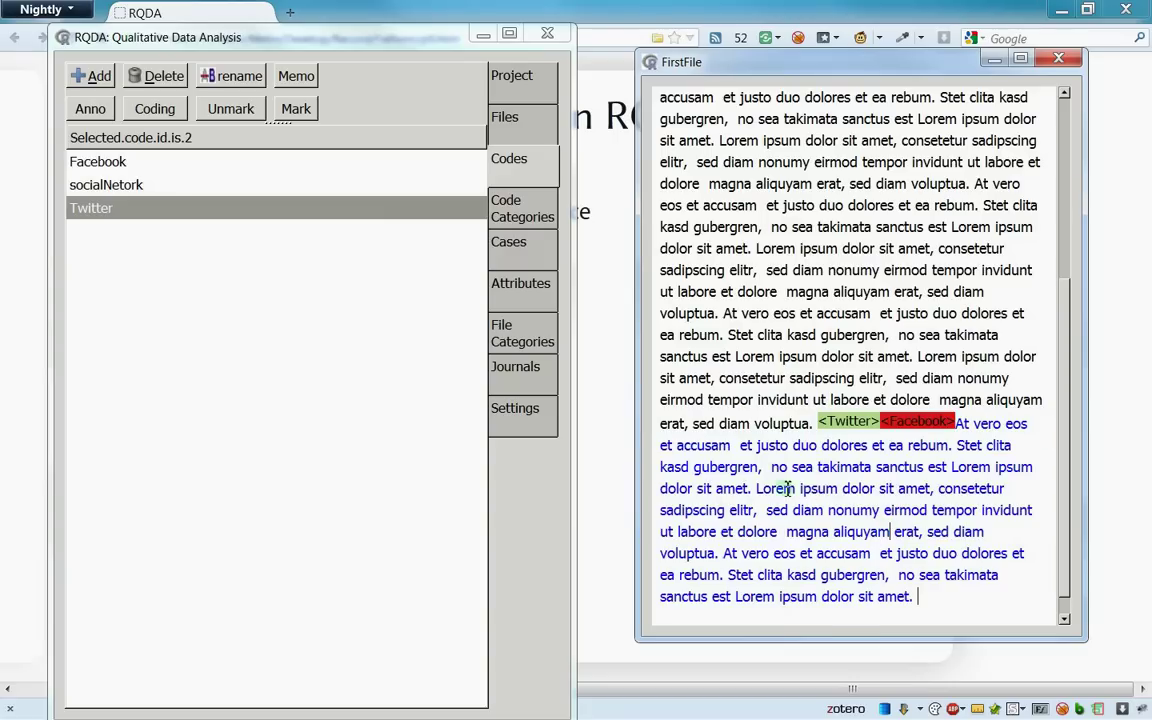
{"action": "left_click_drag", "start_coordinate": [717, 467], "coordinate": [844, 562]}
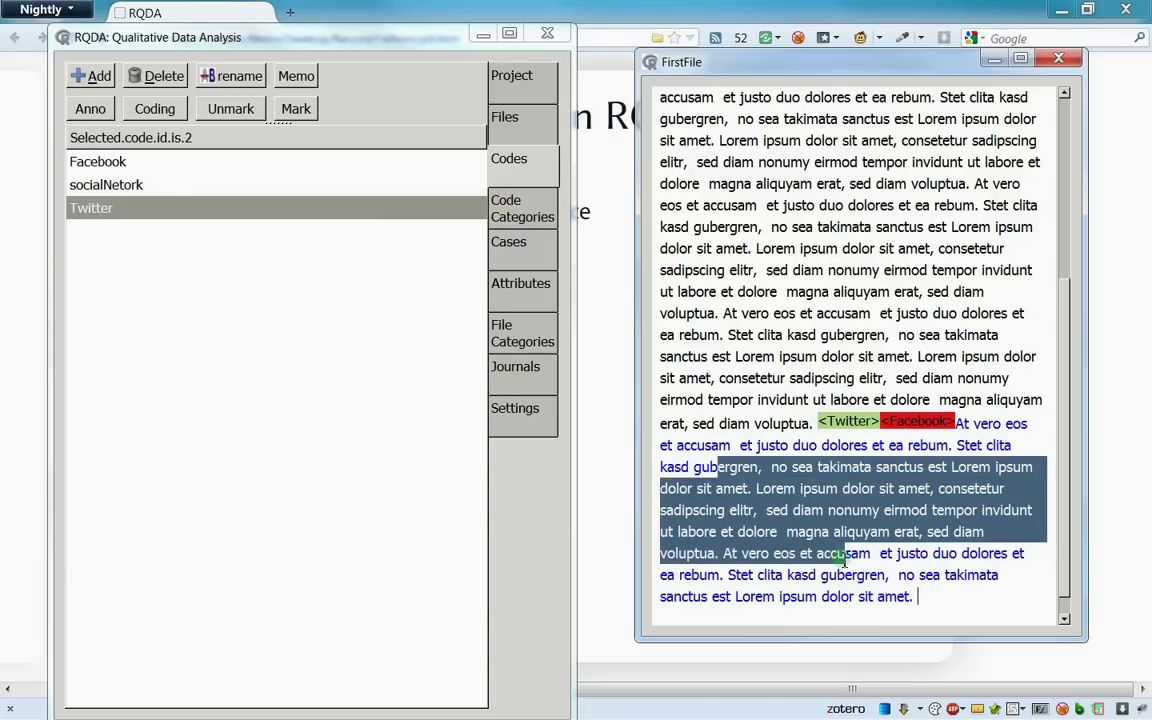
{"action": "left_click_drag", "start_coordinate": [777, 490], "coordinate": [819, 496]}
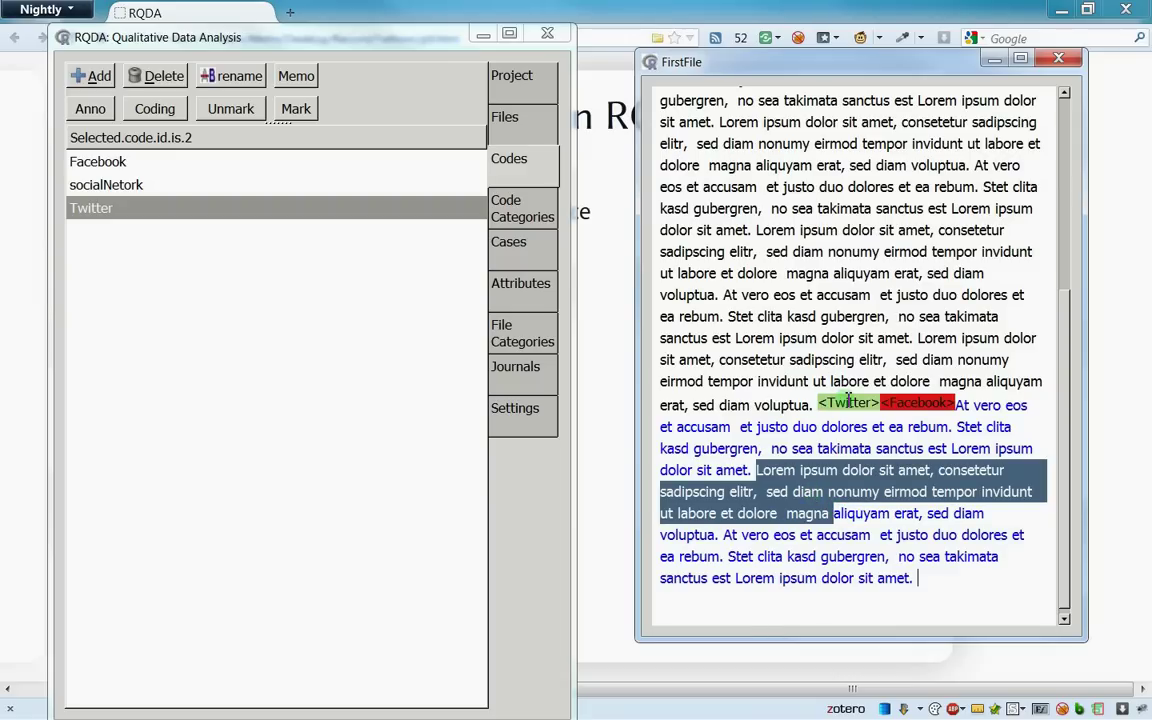
{"action": "left_click", "coordinate": [826, 359]}
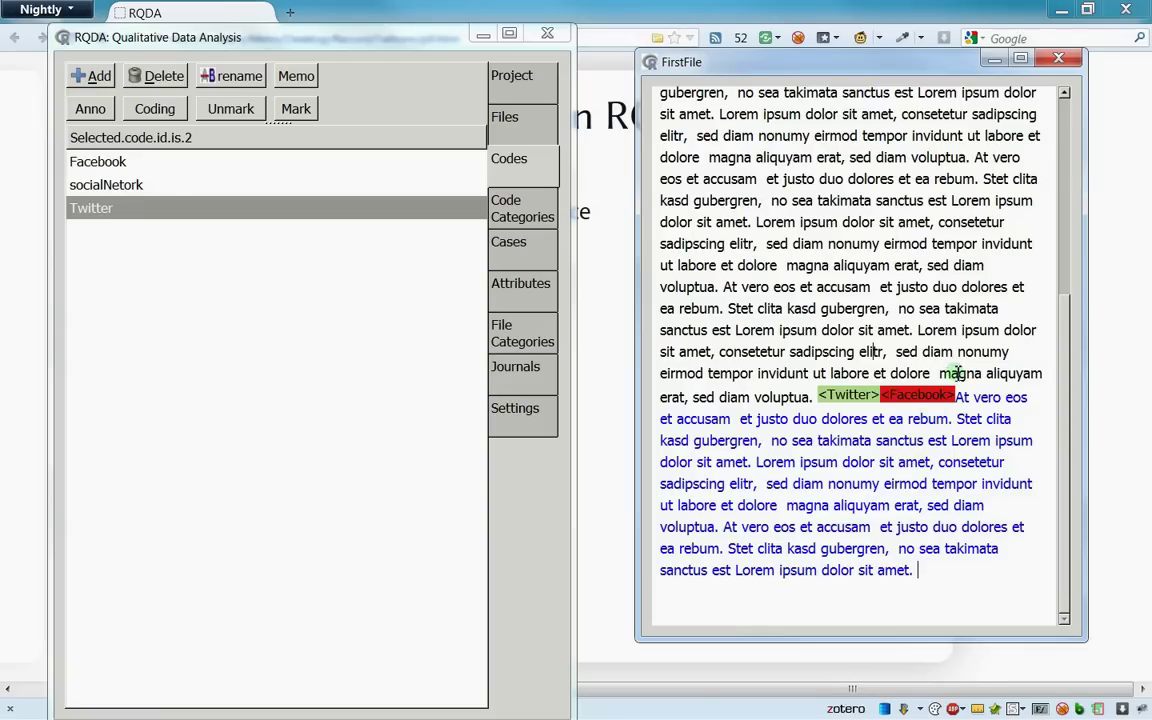
{"action": "left_click", "coordinate": [1059, 58]}
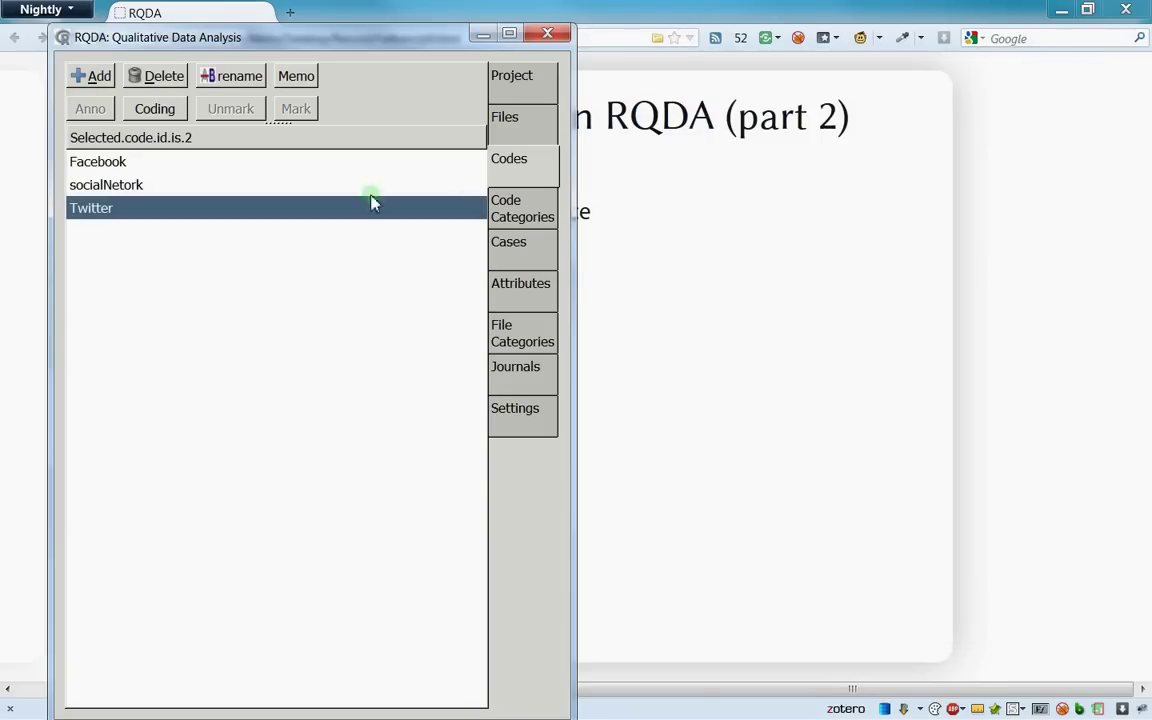
Set the Facebook code's coding mark colour to 'blue' in the colour chooser
{"action": "left_click", "coordinate": [170, 161]}
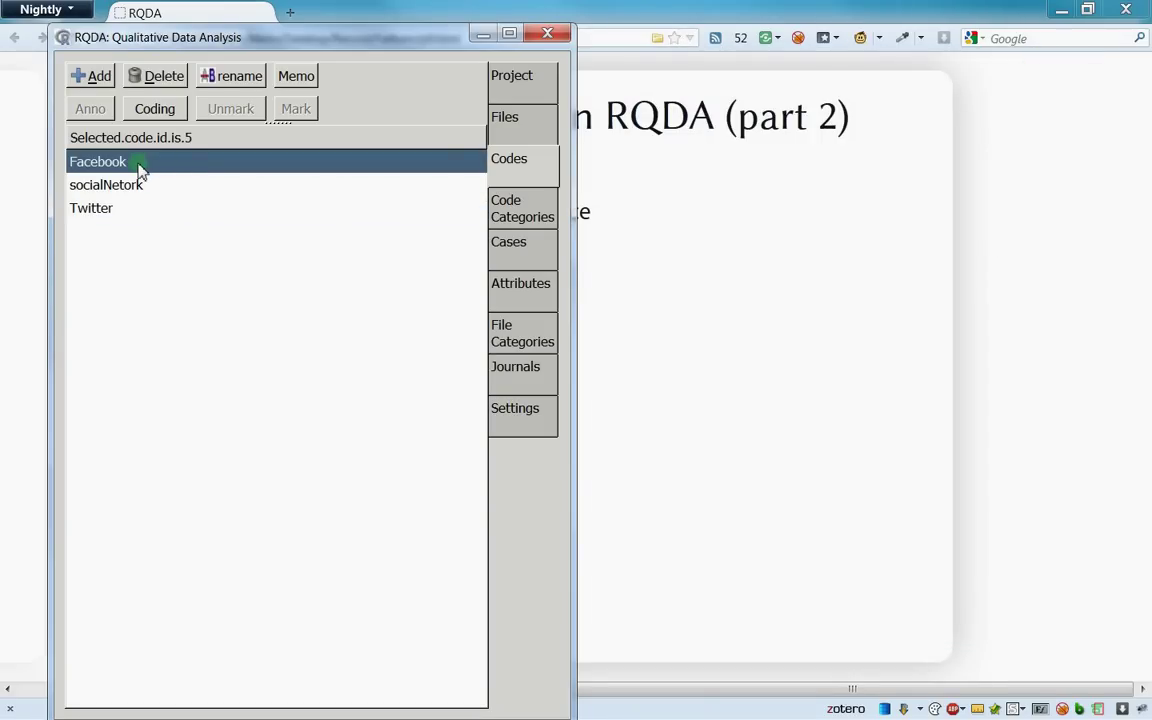
{"action": "right_click", "coordinate": [141, 172]}
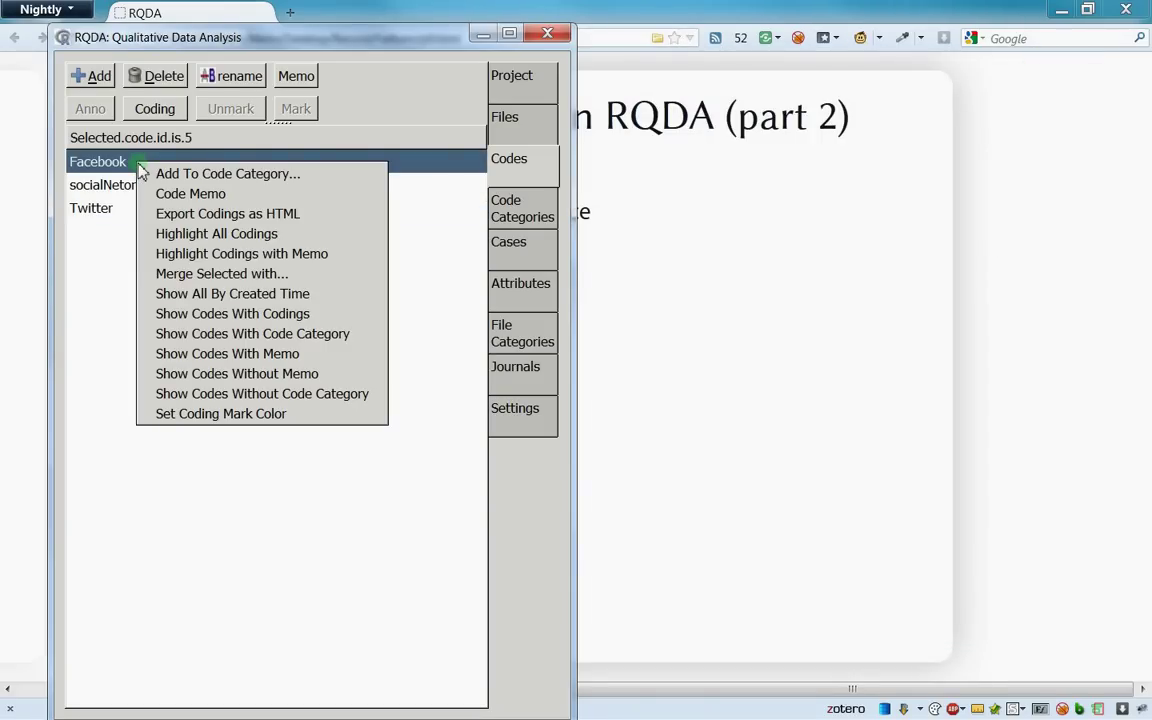
{"action": "left_click", "coordinate": [237, 416]}
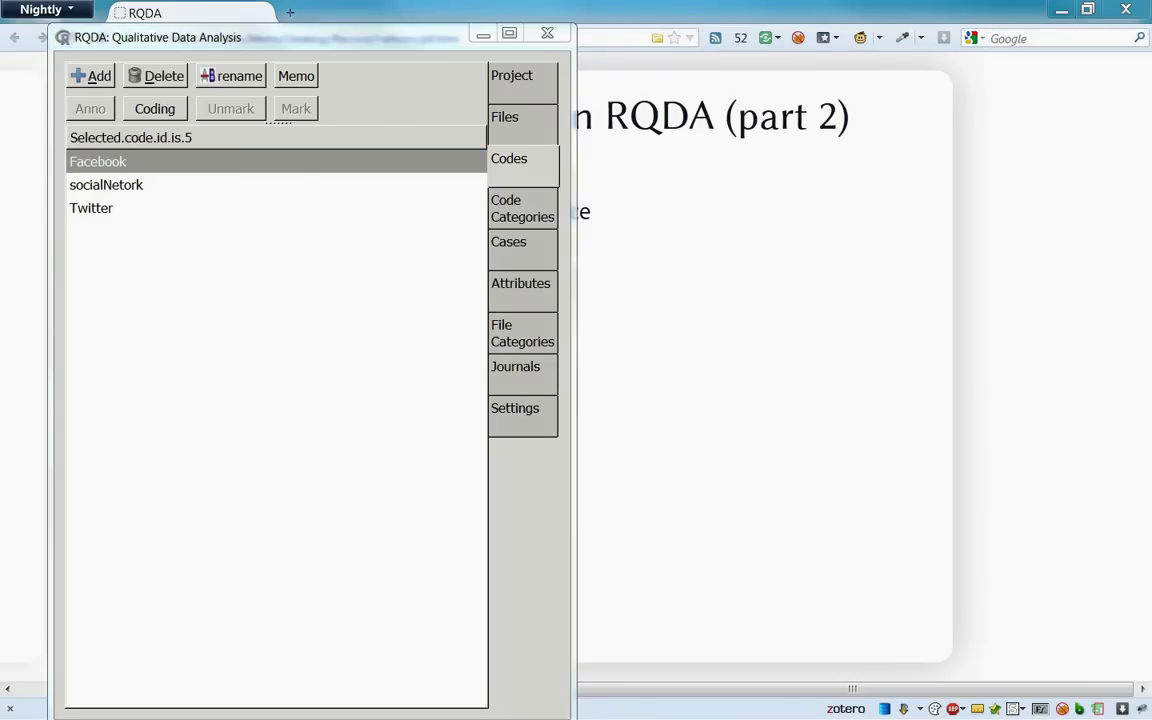
{"action": "left_click_drag", "start_coordinate": [247, 116], "coordinate": [564, 116]}
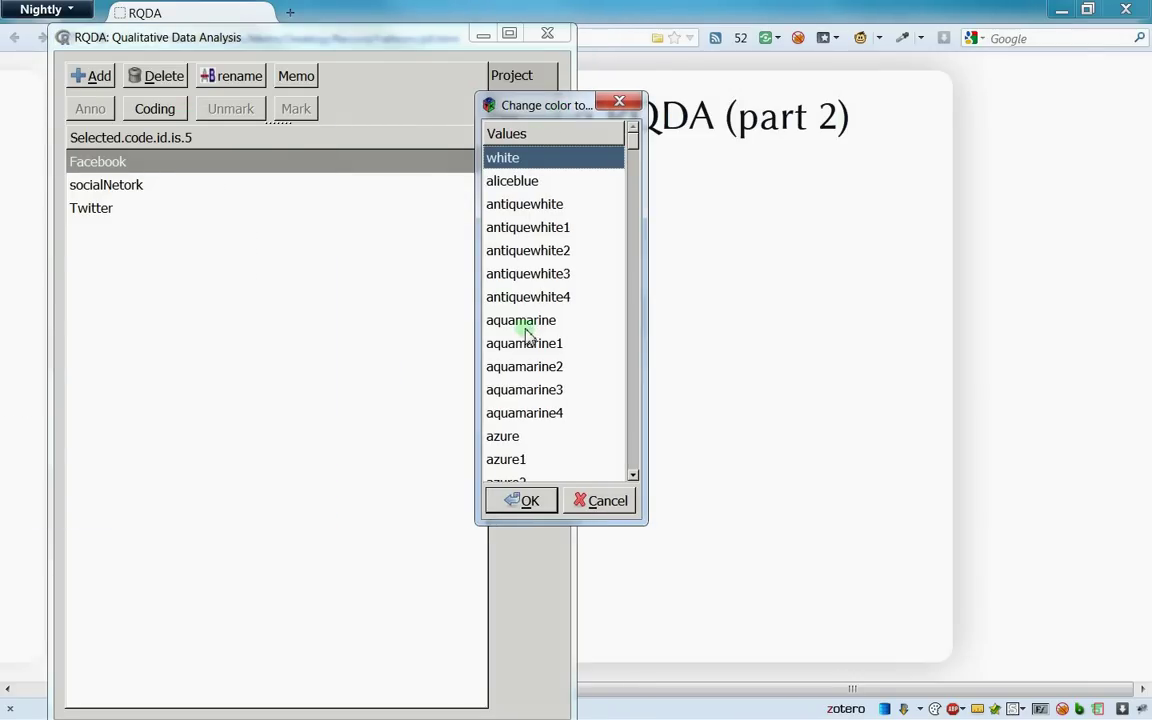
{"action": "scroll", "coordinate": [532, 297], "scroll_direction": "down", "scroll_amount": 9}
{"action": "scroll", "coordinate": [532, 297], "scroll_direction": "up", "scroll_amount": 4}
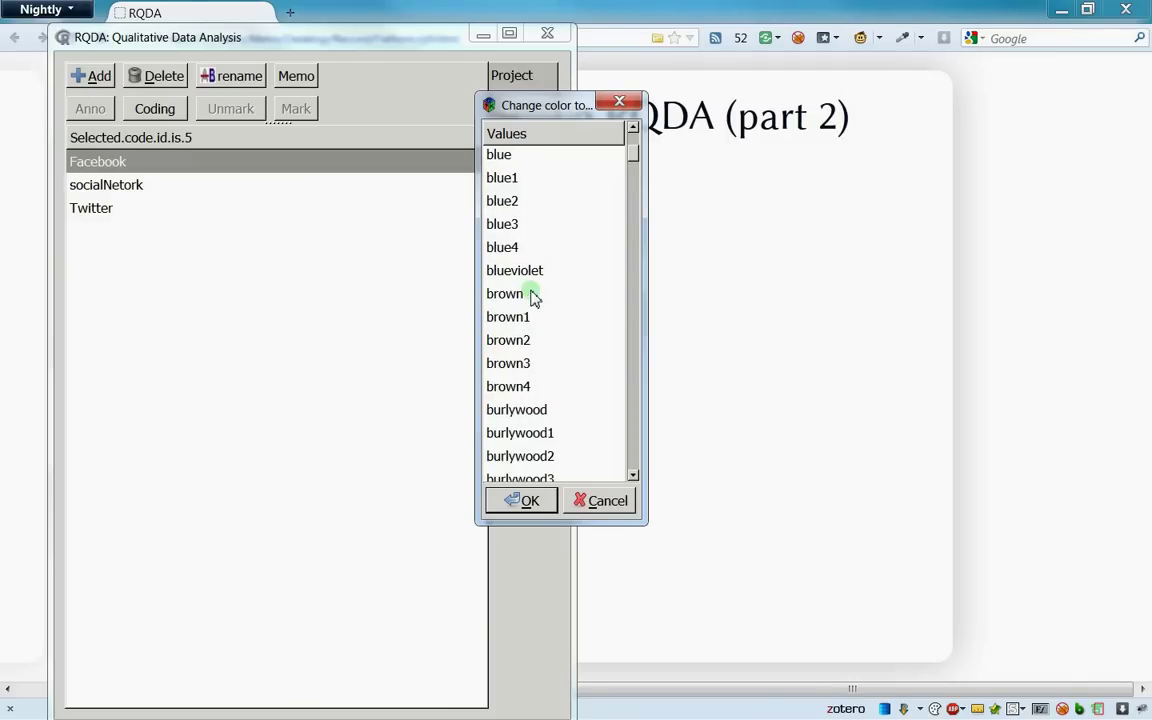
{"action": "left_click", "coordinate": [510, 180]}
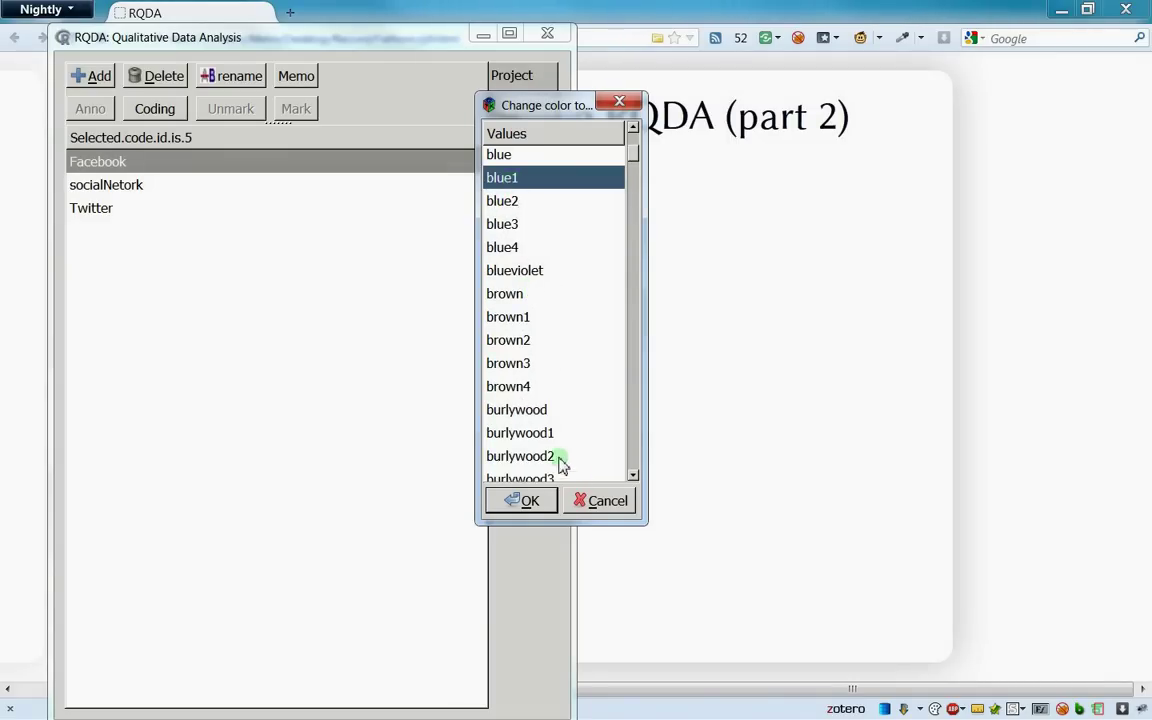
{"action": "scroll", "coordinate": [560, 460], "scroll_direction": "up", "scroll_amount": 2}
{"action": "left_click", "coordinate": [502, 245]}
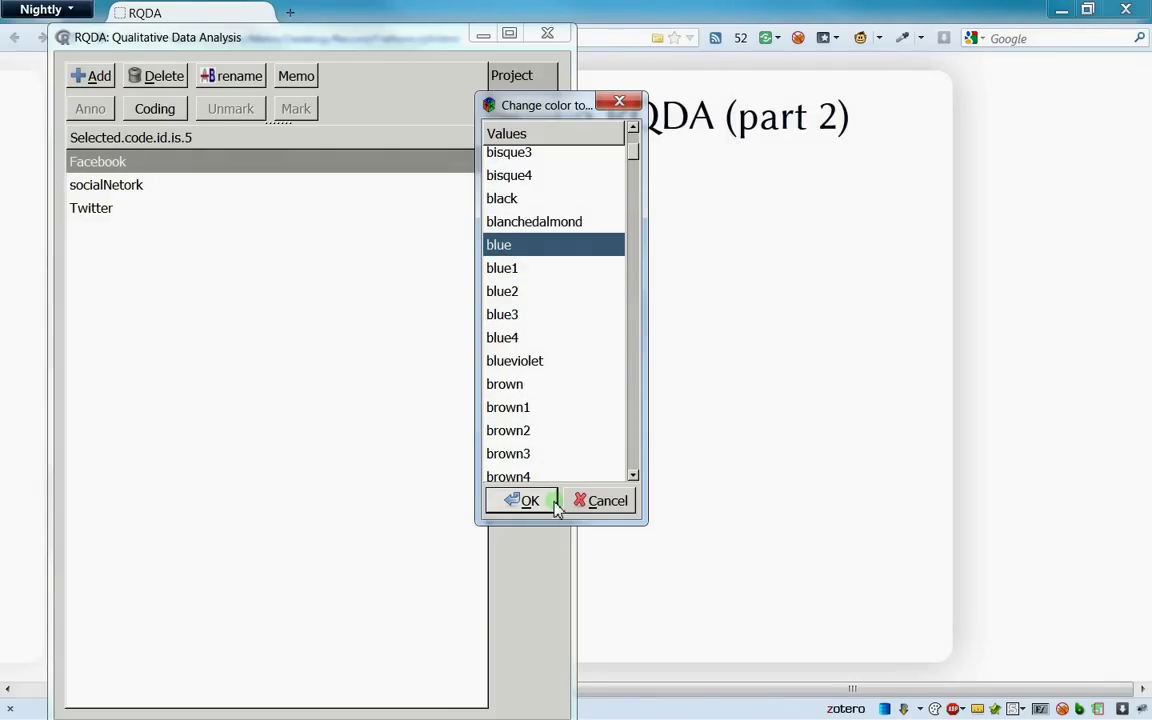
{"action": "left_click", "coordinate": [522, 500]}
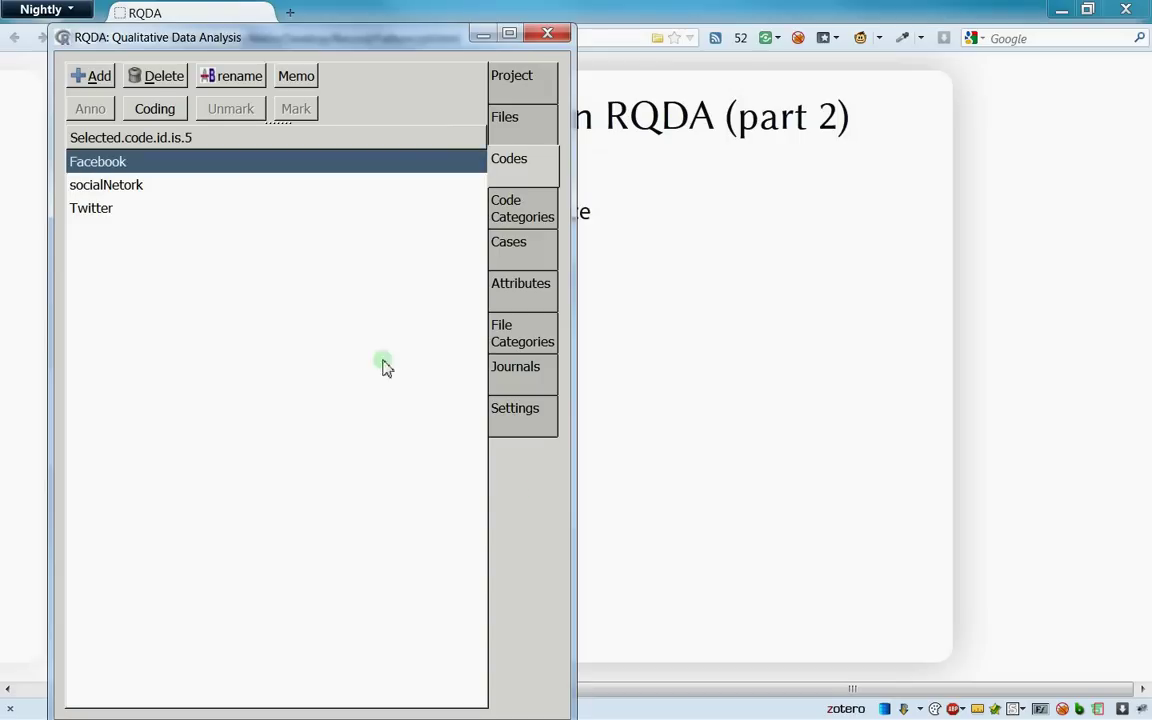
{"action": "left_click", "coordinate": [510, 137]}
Reopen FirstFile, scroll through its coded passages, then close the document
{"action": "double_click", "coordinate": [211, 127]}
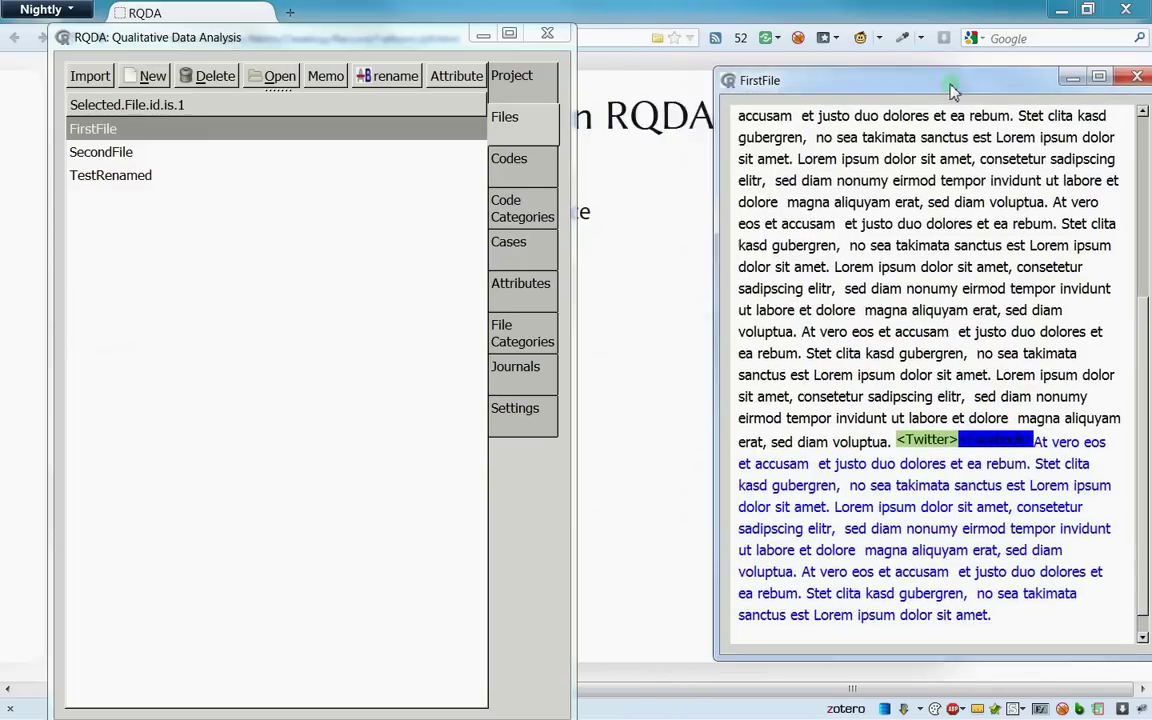
{"action": "left_click", "coordinate": [838, 501]}
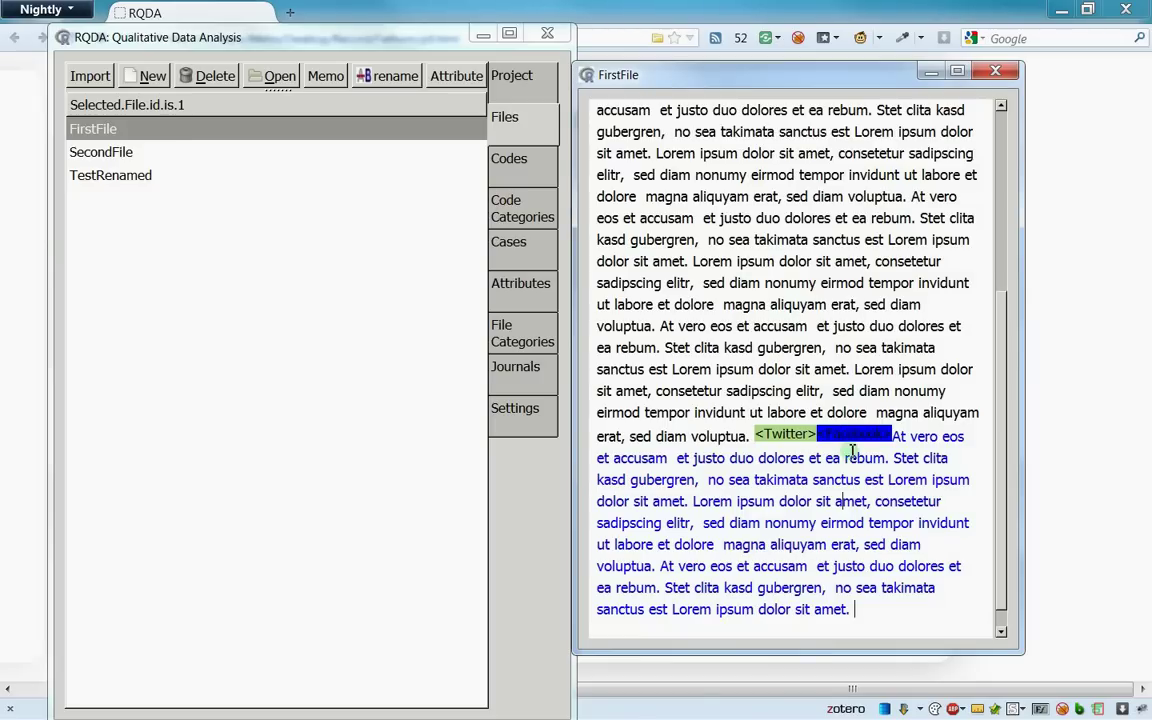
{"action": "scroll", "coordinate": [921, 327], "scroll_direction": "up", "scroll_amount": 10}
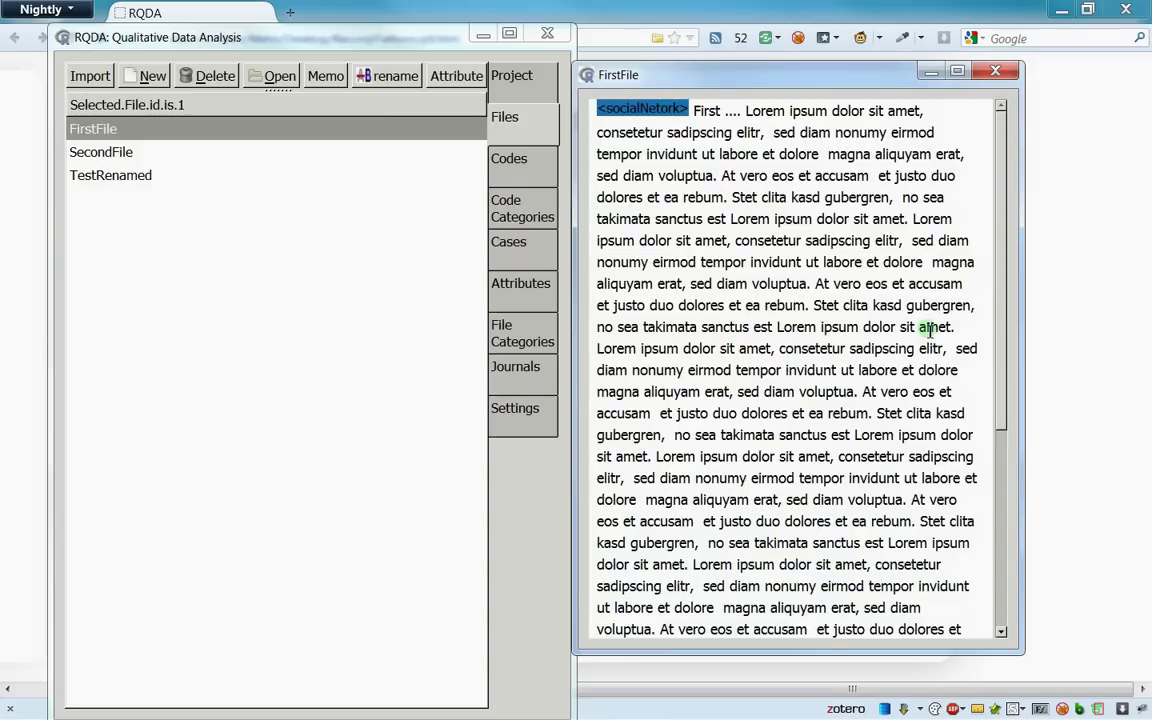
{"action": "scroll", "coordinate": [925, 330], "scroll_direction": "down", "scroll_amount": 10}
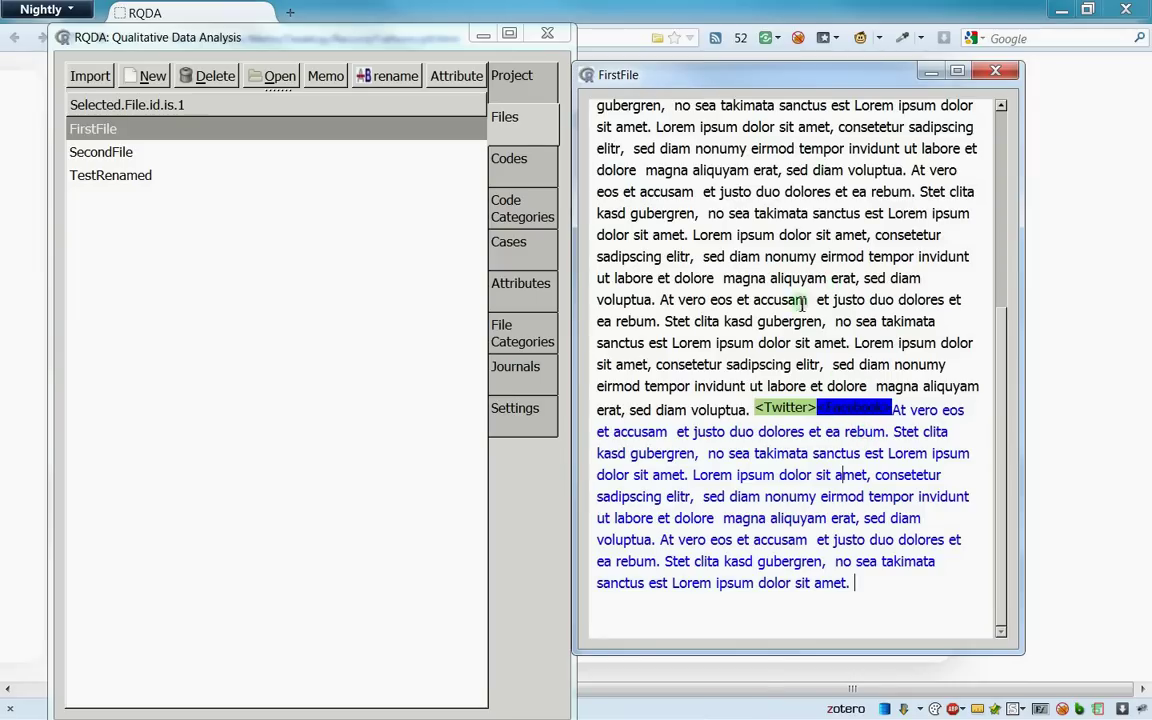
{"action": "scroll", "coordinate": [800, 287], "scroll_direction": "up", "scroll_amount": 1}
{"action": "scroll", "coordinate": [800, 287], "scroll_direction": "up", "scroll_amount": 5}
{"action": "scroll", "coordinate": [800, 287], "scroll_direction": "down", "scroll_amount": 6}
{"action": "left_click", "coordinate": [995, 72]}
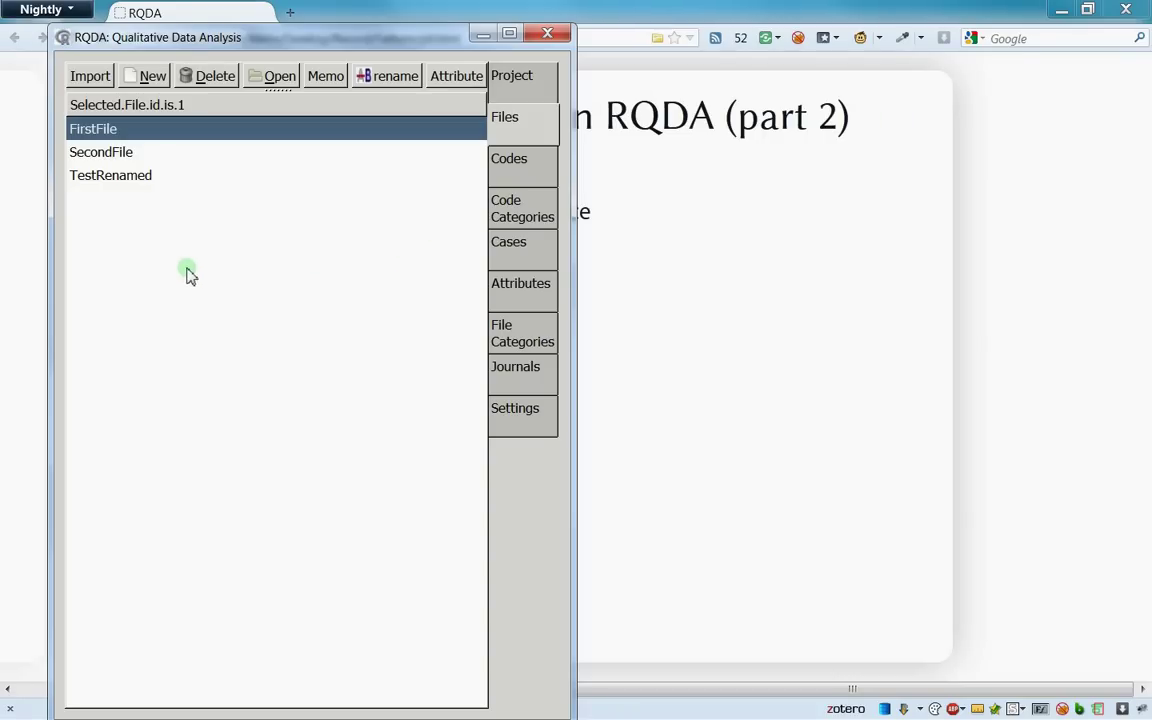
{"action": "left_click", "coordinate": [510, 160]}
Show only codes without memos and check the Twitter code's memo
{"action": "right_click", "coordinate": [177, 342]}
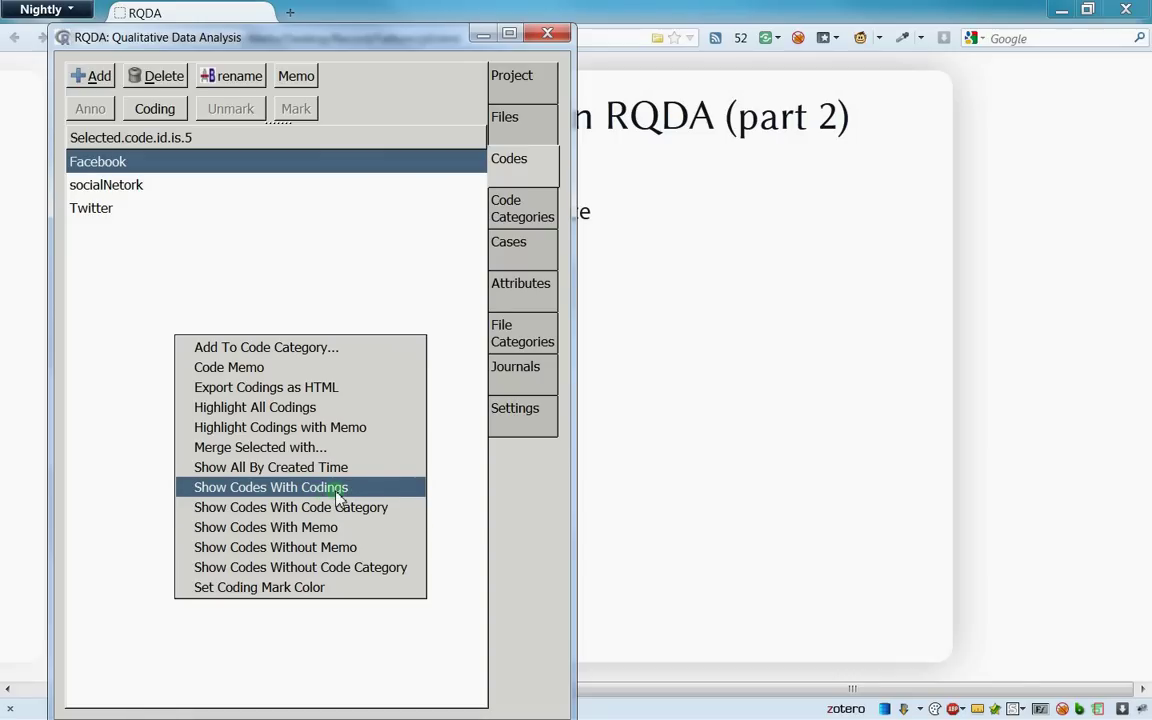
{"action": "left_click", "coordinate": [252, 549]}
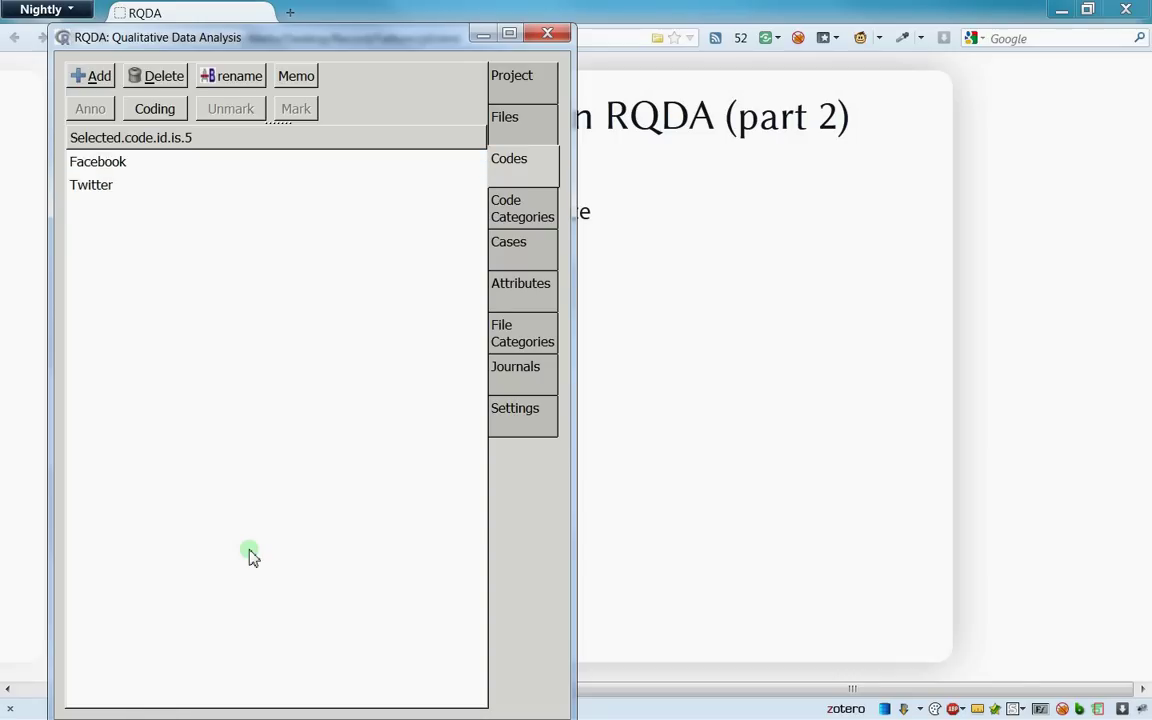
{"action": "left_click", "coordinate": [93, 185]}
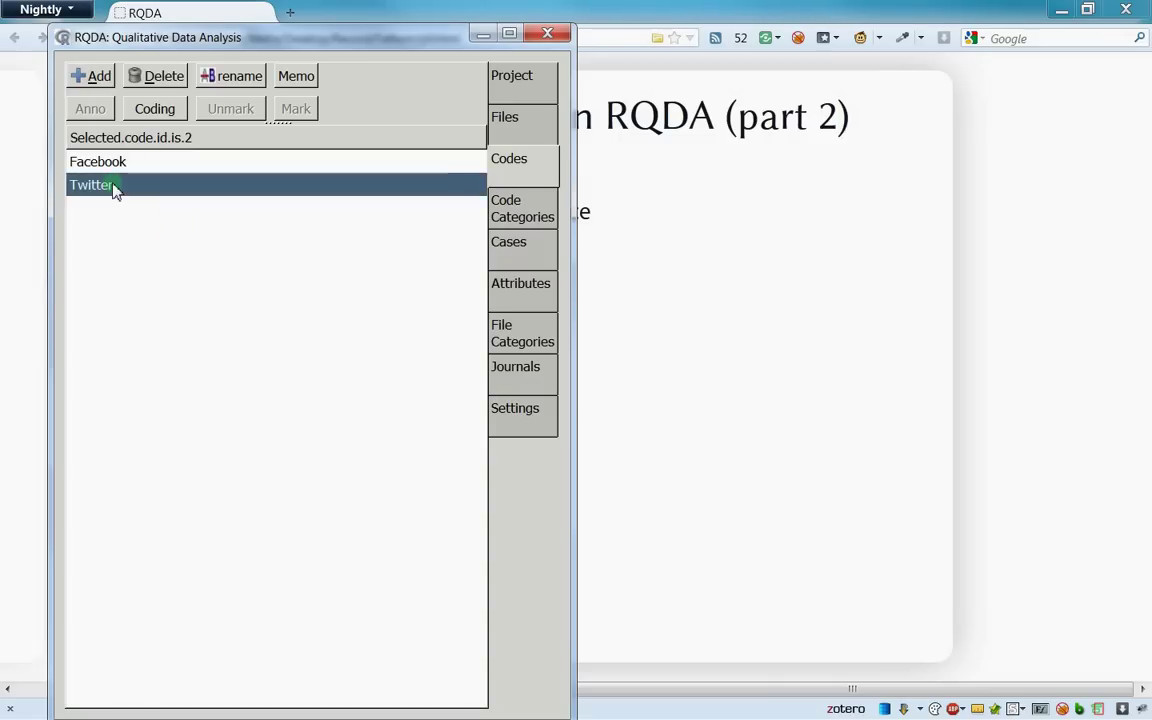
{"action": "left_click", "coordinate": [296, 78]}
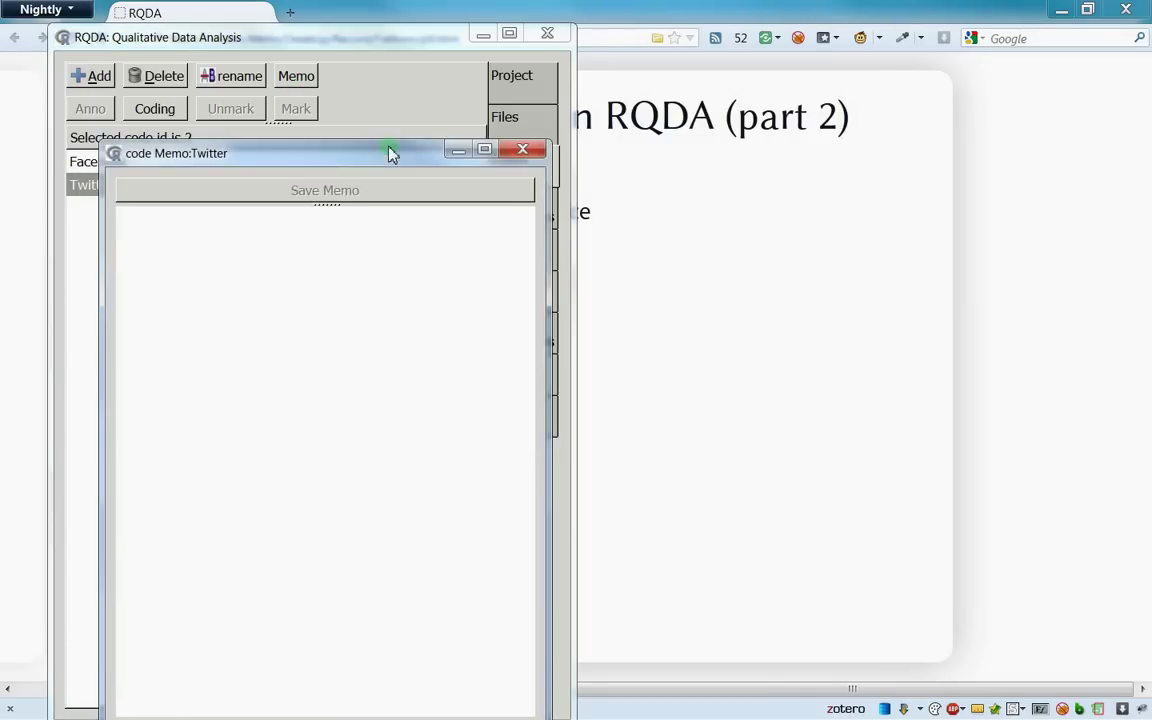
{"action": "left_click", "coordinate": [494, 249]}
Check the Facebook code's memo, then list all codes by creation time
{"action": "left_click", "coordinate": [297, 161]}
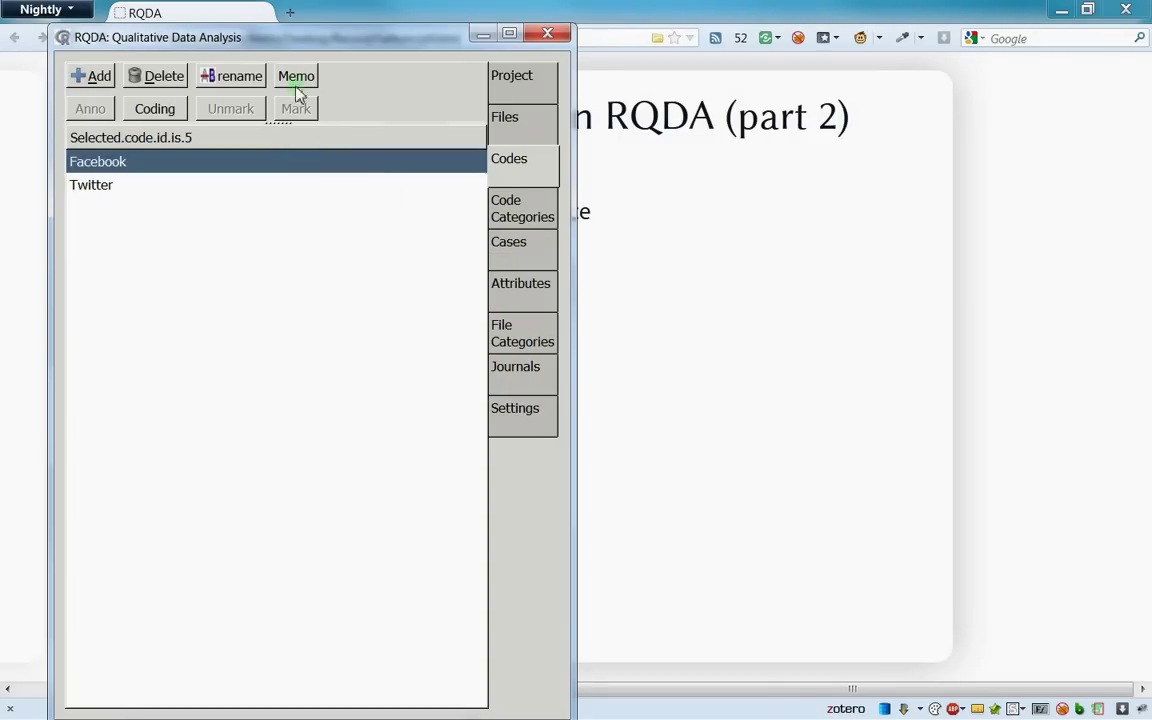
{"action": "left_click", "coordinate": [296, 77]}
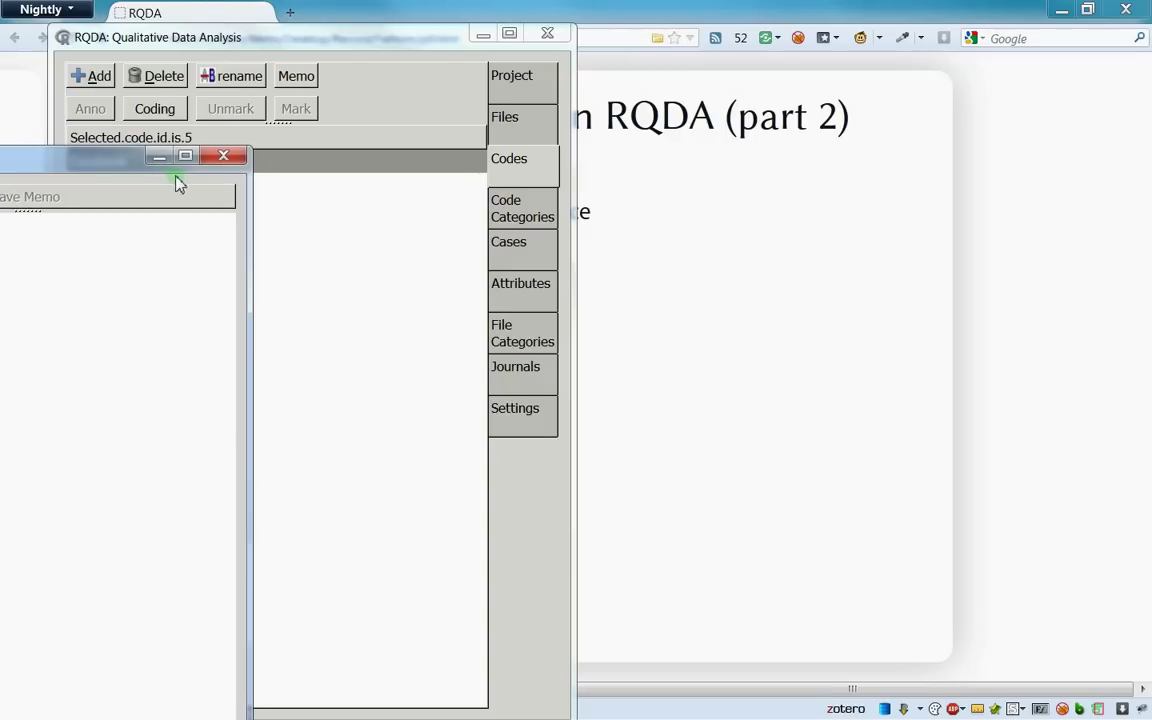
{"action": "left_click", "coordinate": [216, 150]}
{"action": "right_click", "coordinate": [250, 341]}
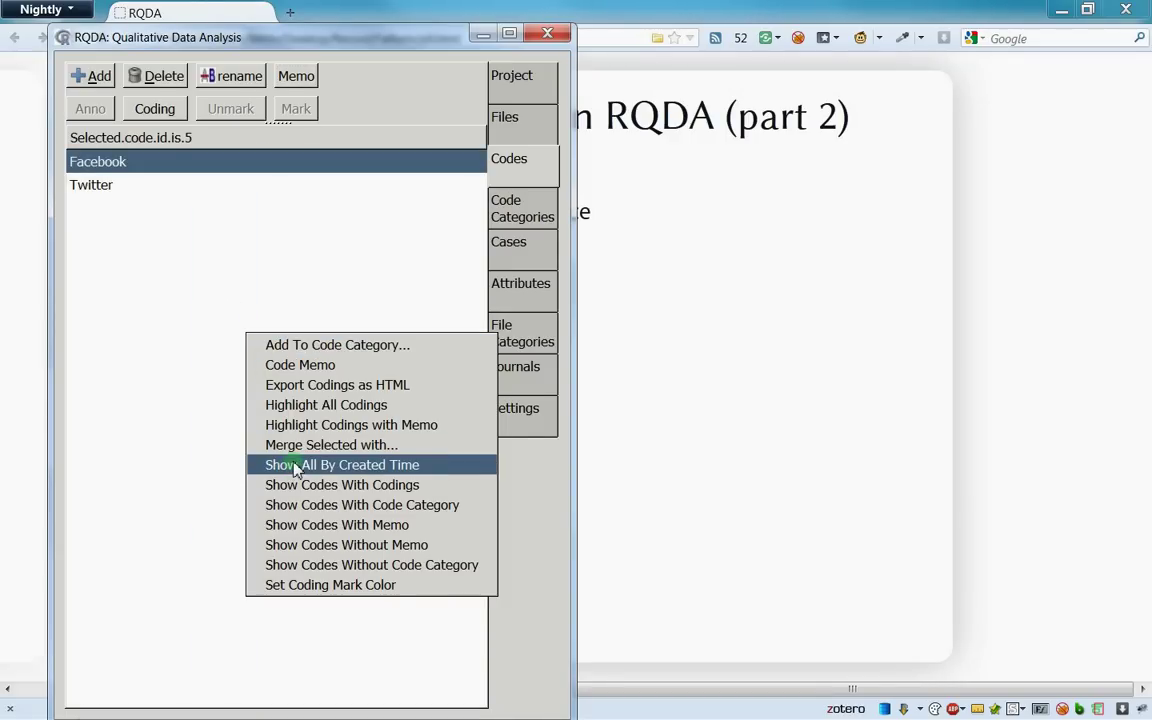
{"action": "left_click", "coordinate": [352, 466]}
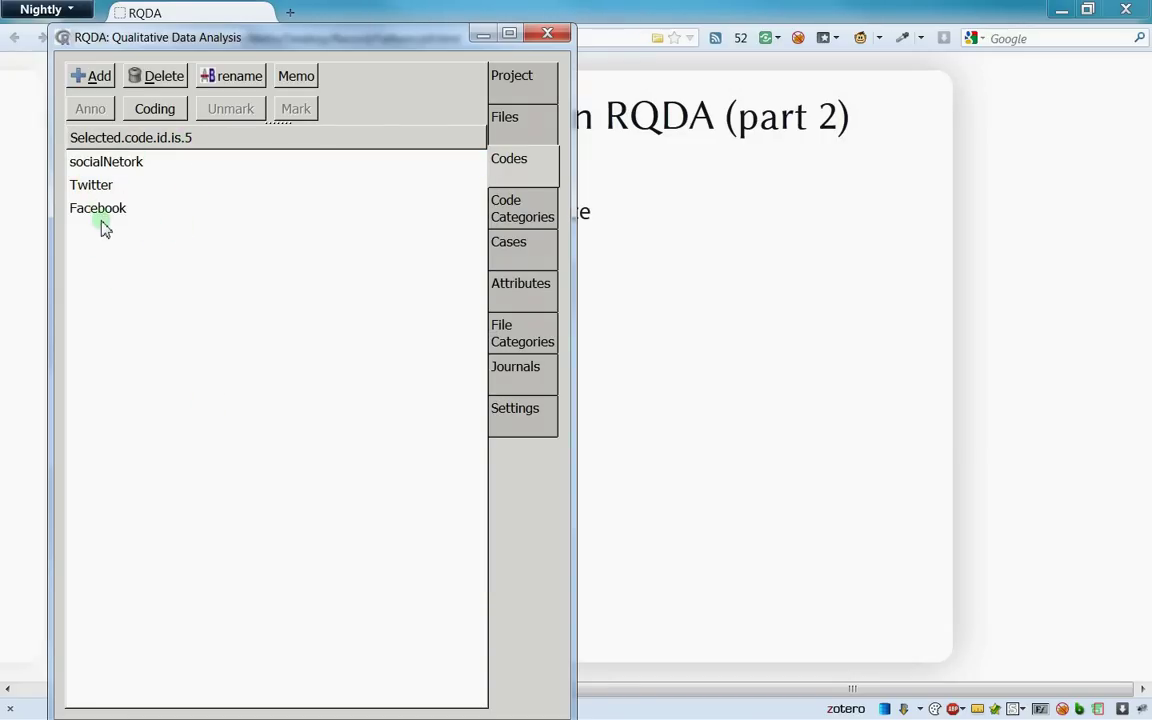
Toggle the code list sort to ascending (Facebook, socialNetork, Twitter) and dismiss the code menu
{"action": "left_click", "coordinate": [147, 140]}
{"action": "left_click", "coordinate": [152, 142]}
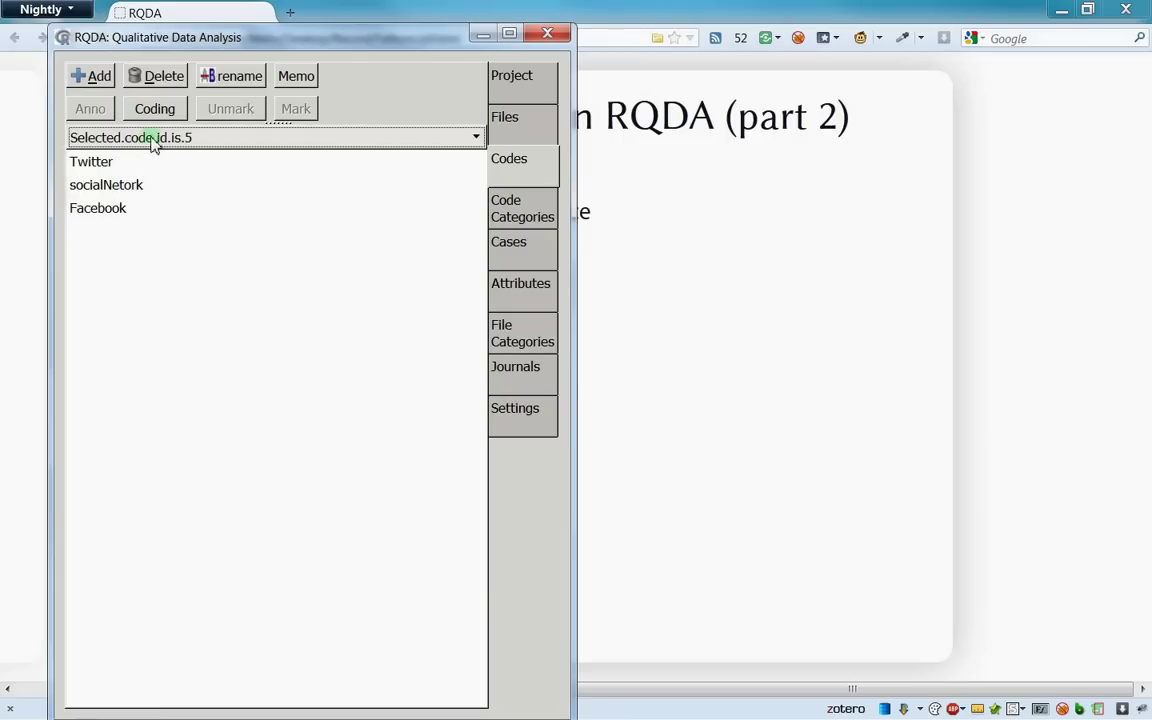
{"action": "left_click", "coordinate": [95, 163]}
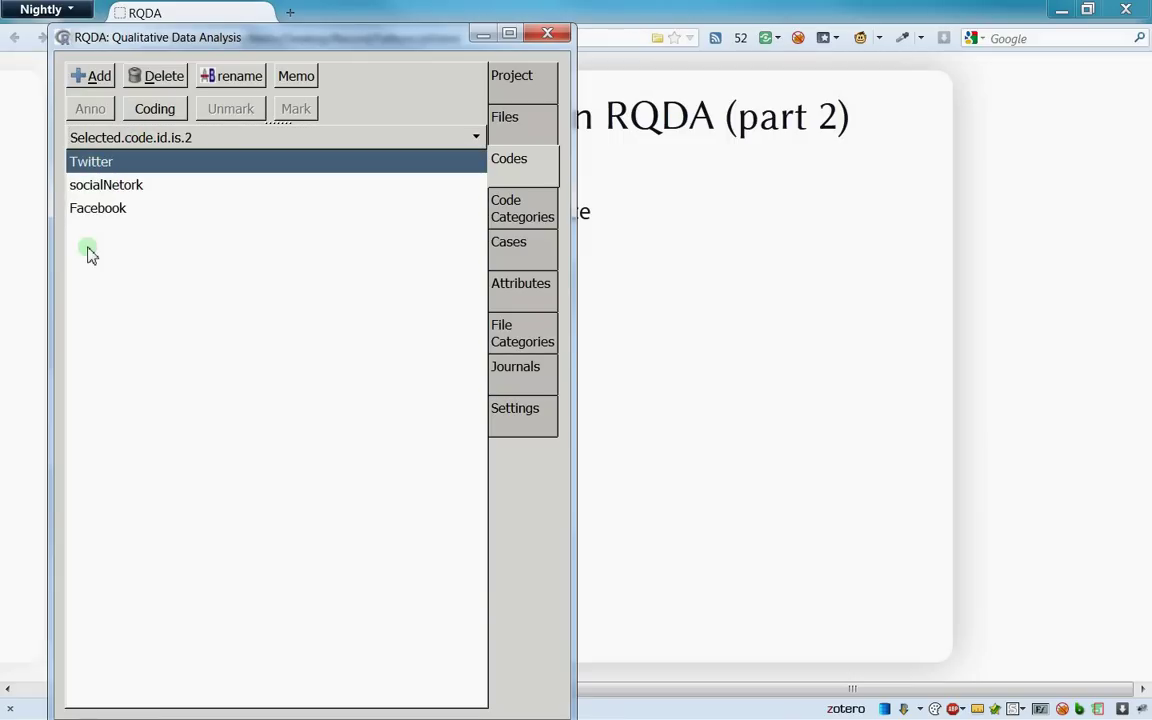
{"action": "left_click", "coordinate": [104, 207]}
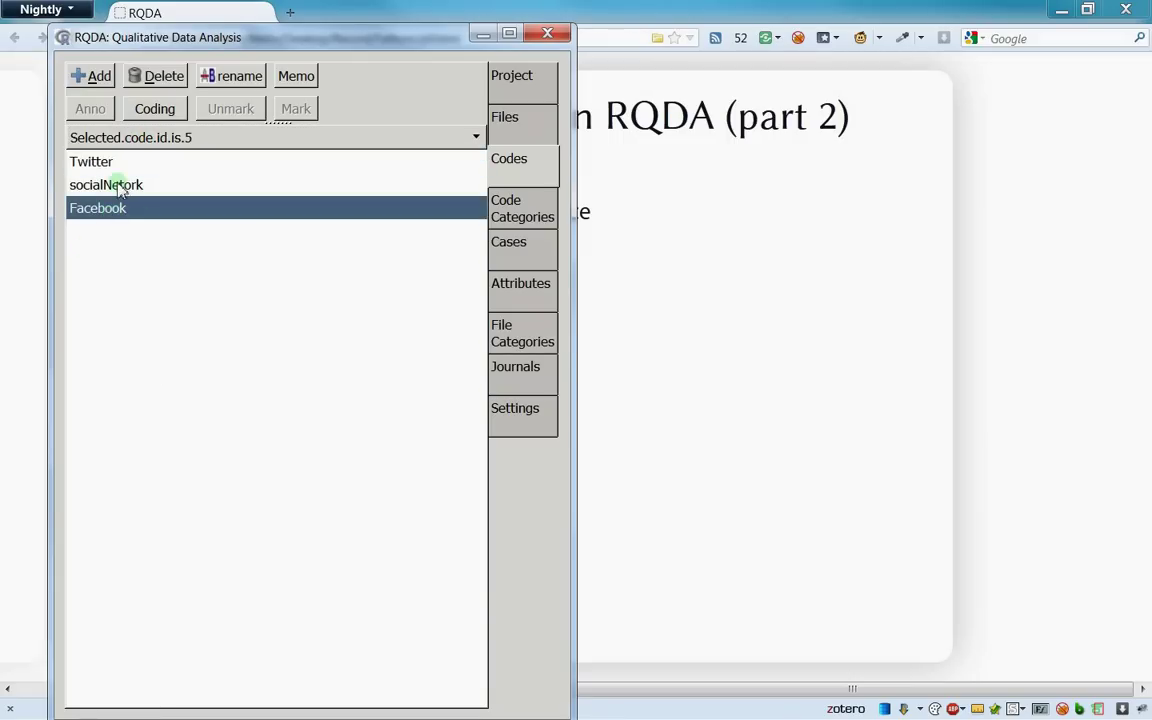
{"action": "left_click", "coordinate": [112, 142]}
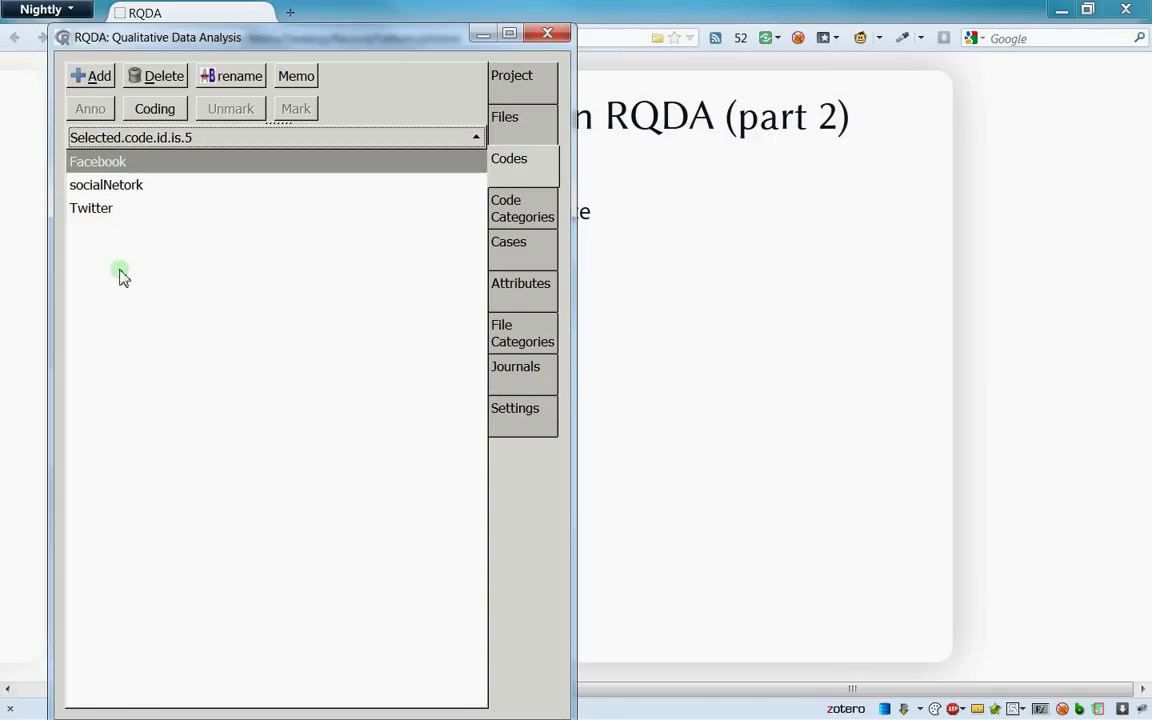
{"action": "right_click", "coordinate": [225, 393]}
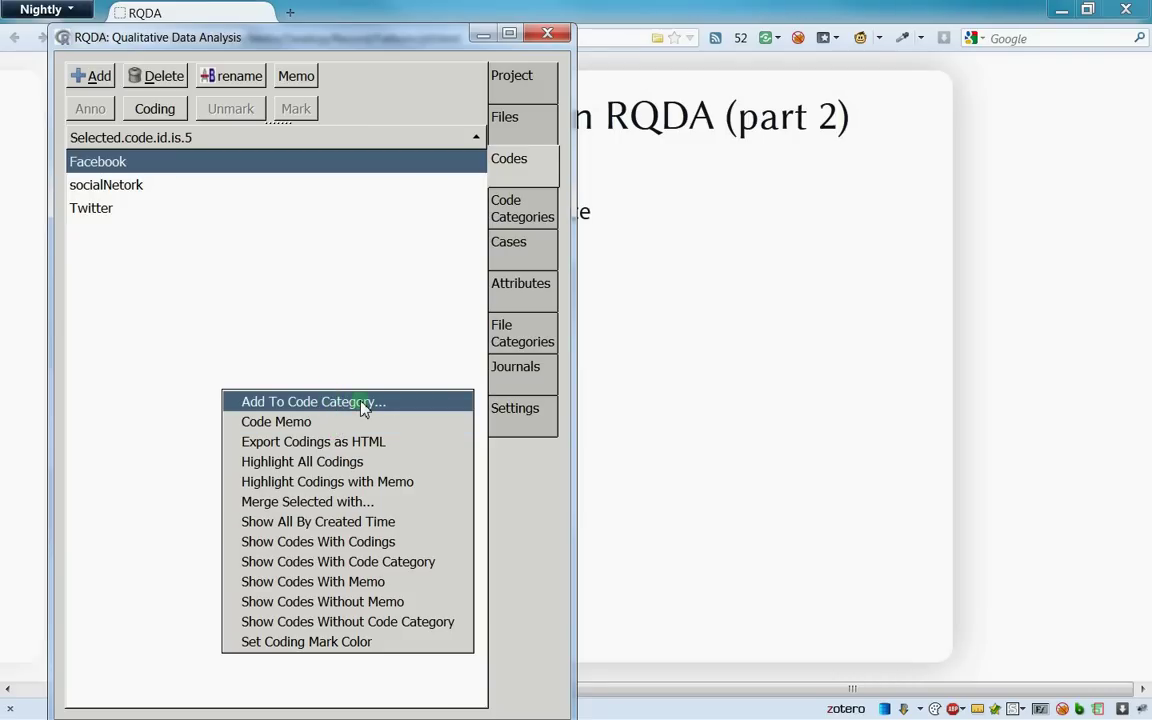
{"action": "left_click", "coordinate": [182, 325]}
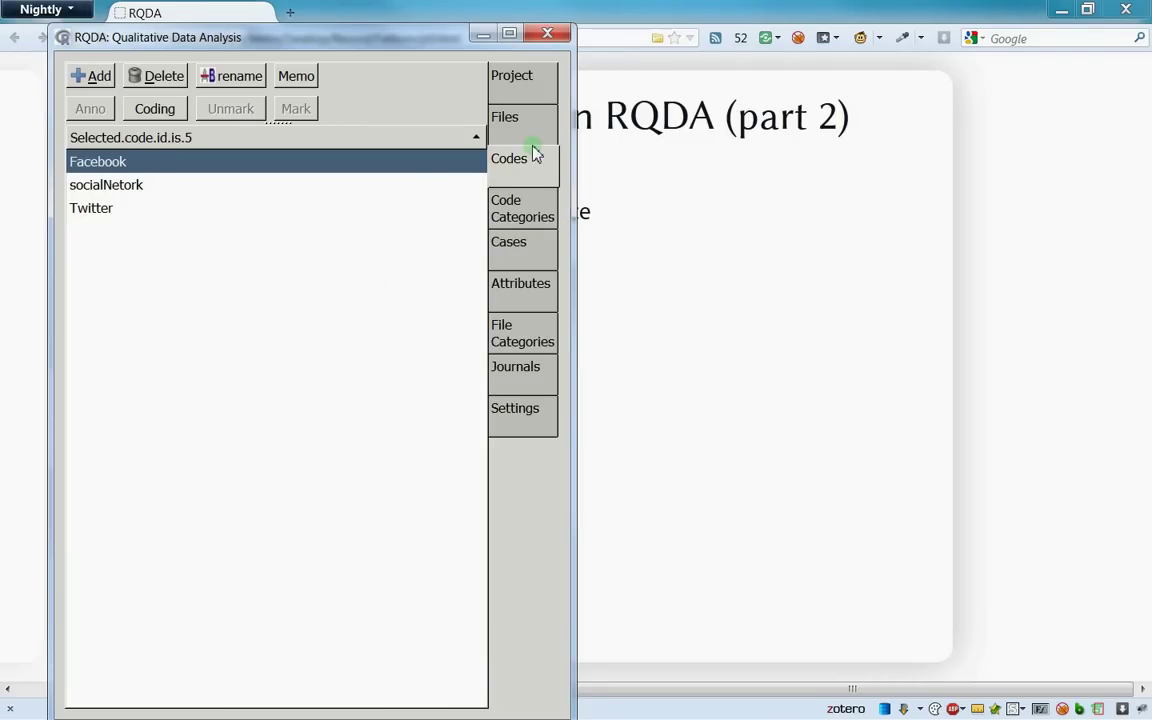
On the Files tab, view FirstFile's action menu and dismiss it without choosing
{"action": "left_click", "coordinate": [512, 135]}
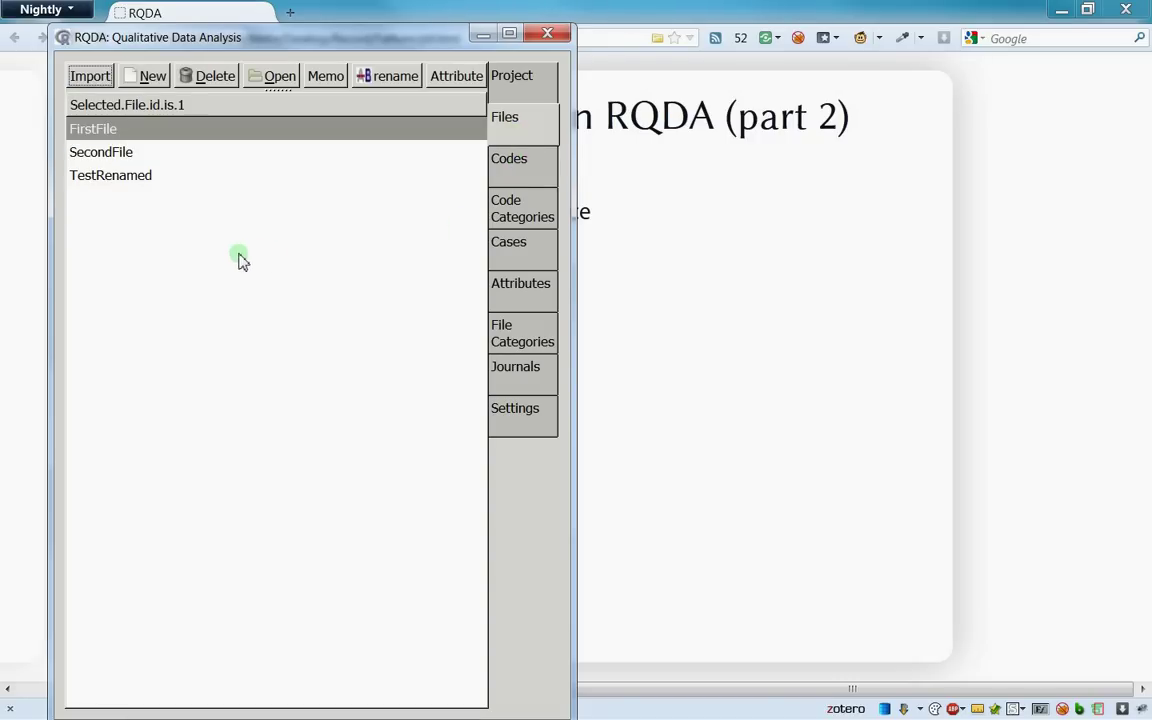
{"action": "right_click", "coordinate": [170, 259]}
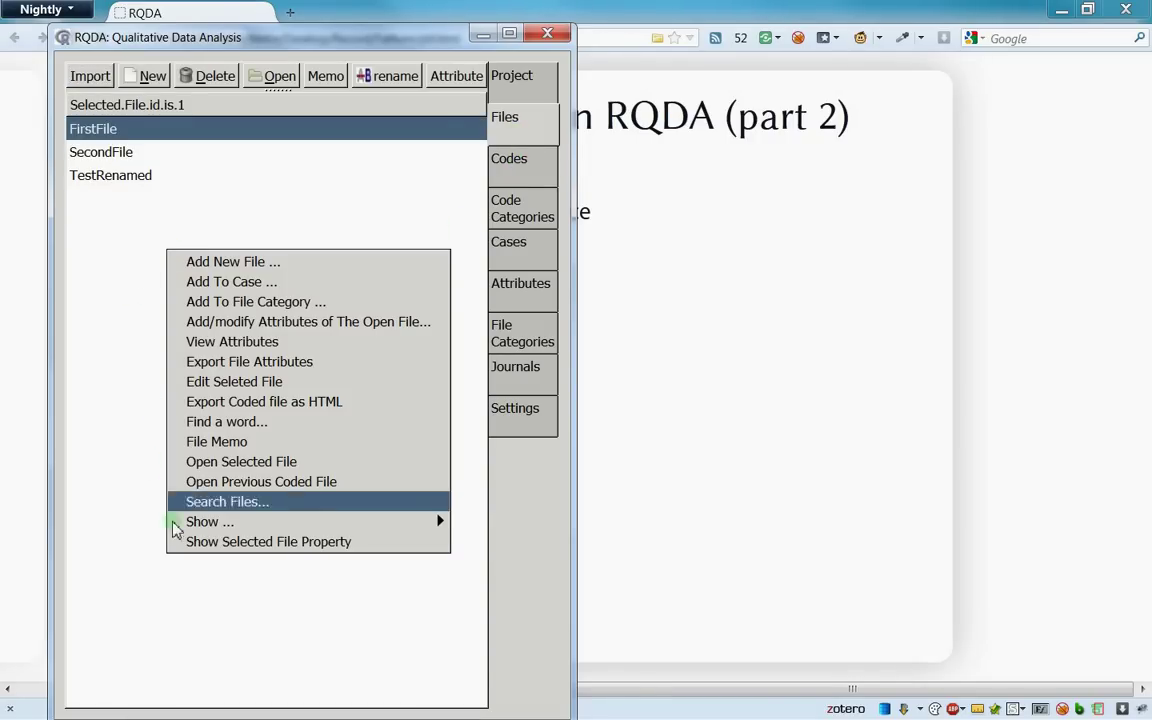
{"action": "mouse_move", "coordinate": [178, 530]}
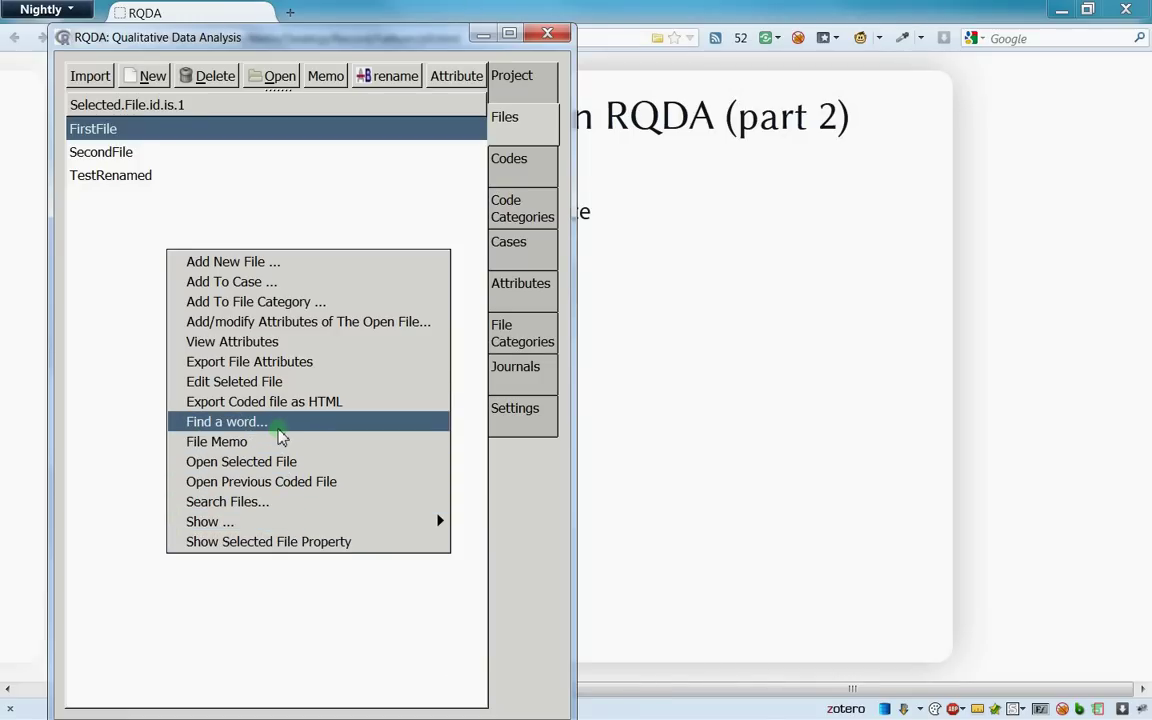
{"action": "left_click", "coordinate": [93, 427]}
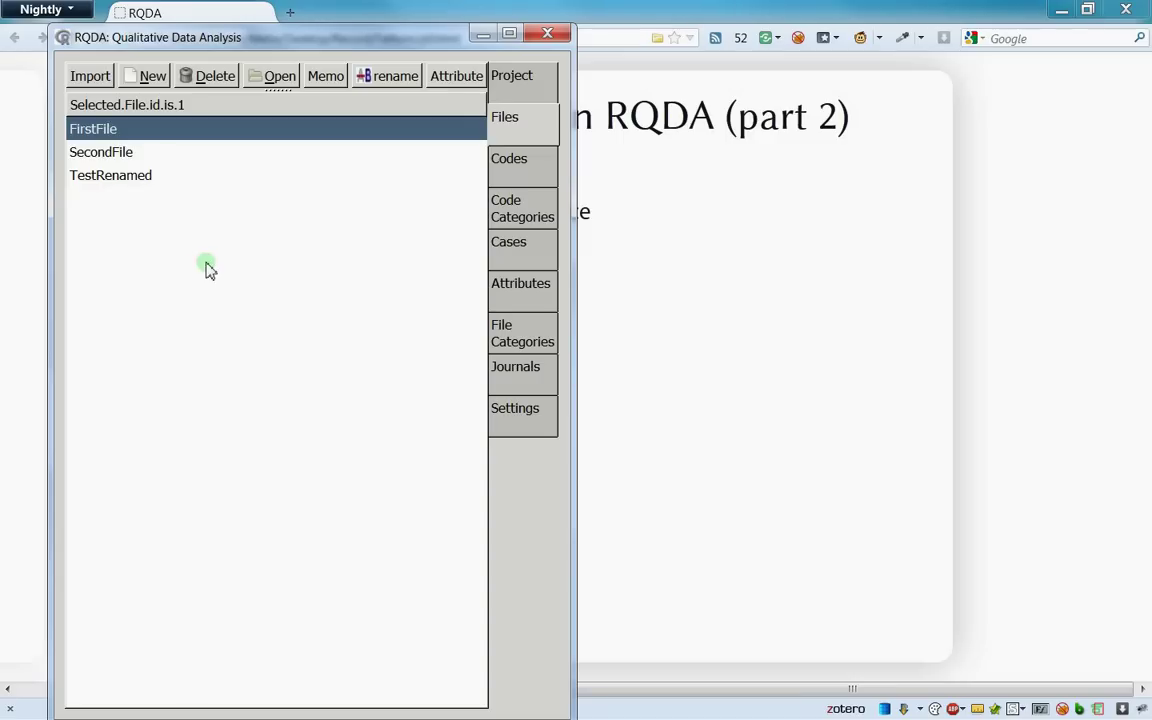
Select SecondFile, view its action menu, and dismiss it without choosing
{"action": "left_click", "coordinate": [104, 153]}
{"action": "right_click", "coordinate": [186, 293]}
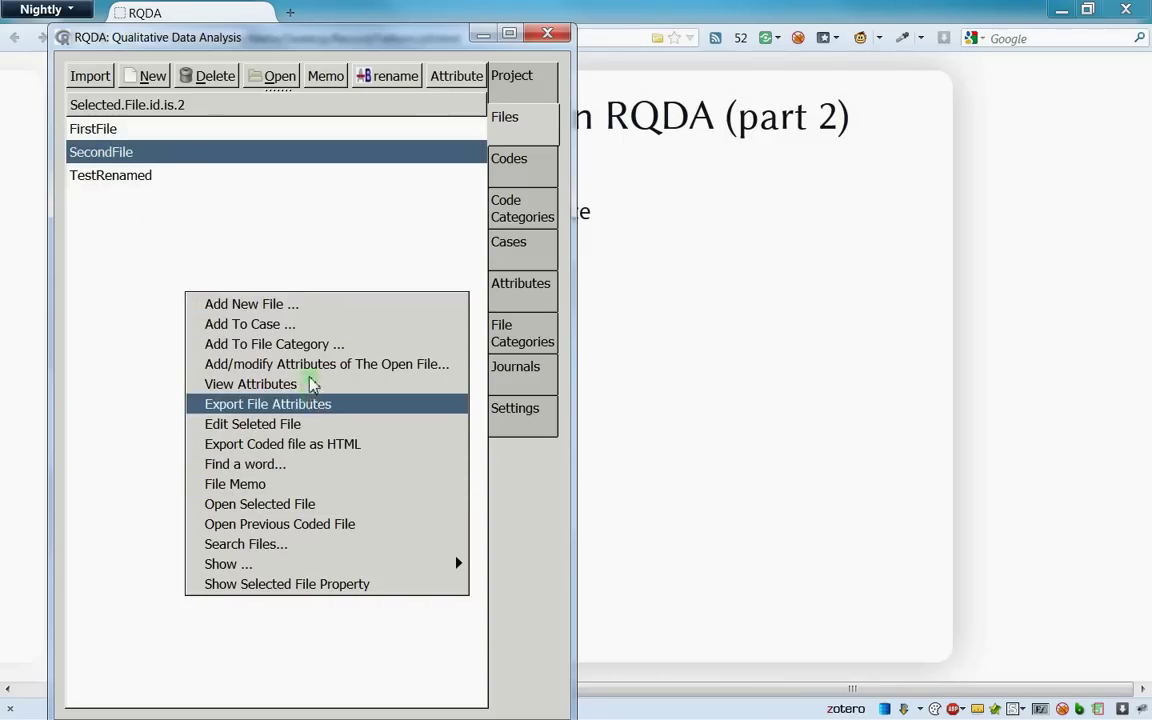
{"action": "mouse_move", "coordinate": [320, 566]}
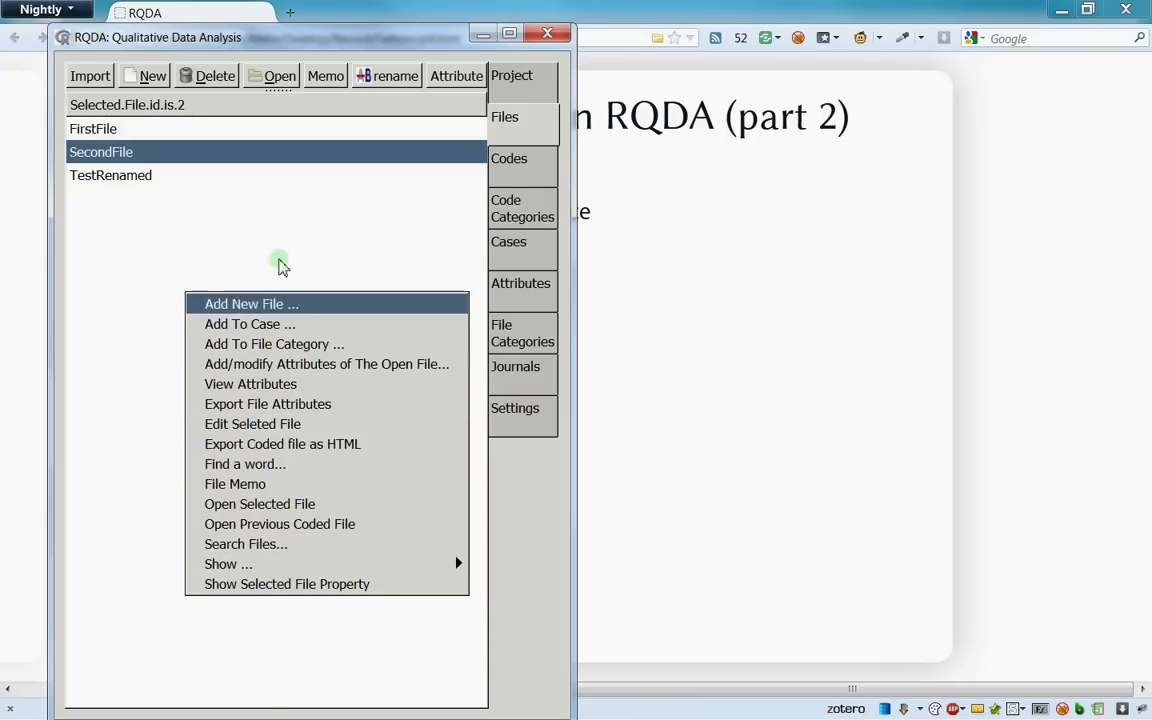
{"action": "left_click", "coordinate": [300, 250]}
Browse the empty Code Categories and Cases tabs, ending on the Files list of FirstFile, SecondFile, TestRenamed
{"action": "left_click", "coordinate": [510, 203]}
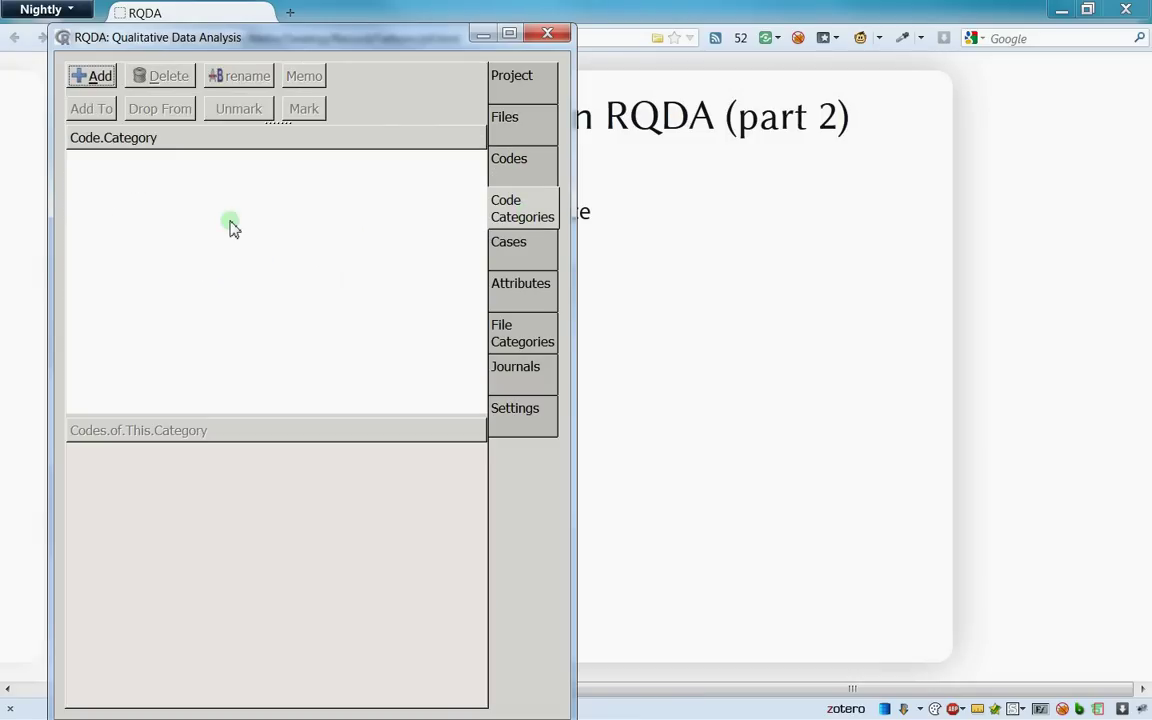
{"action": "right_click", "coordinate": [185, 247]}
{"action": "left_click", "coordinate": [497, 198]}
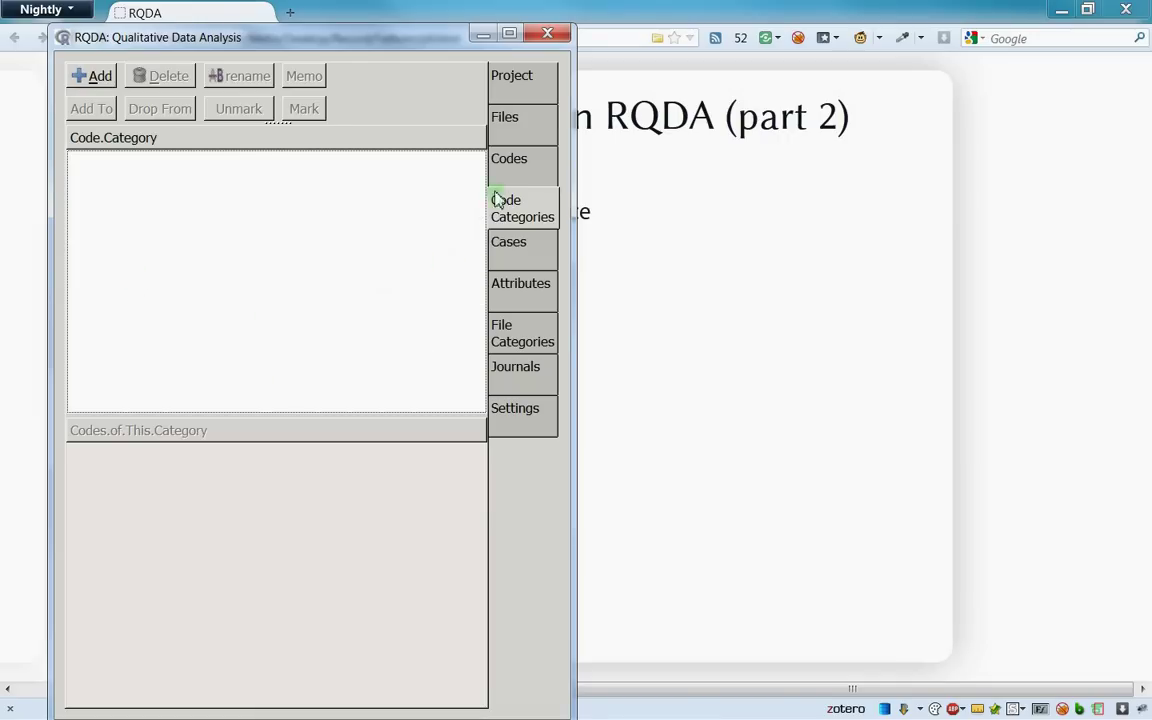
{"action": "left_click", "coordinate": [509, 163]}
{"action": "left_click", "coordinate": [506, 210]}
{"action": "left_click", "coordinate": [506, 245]}
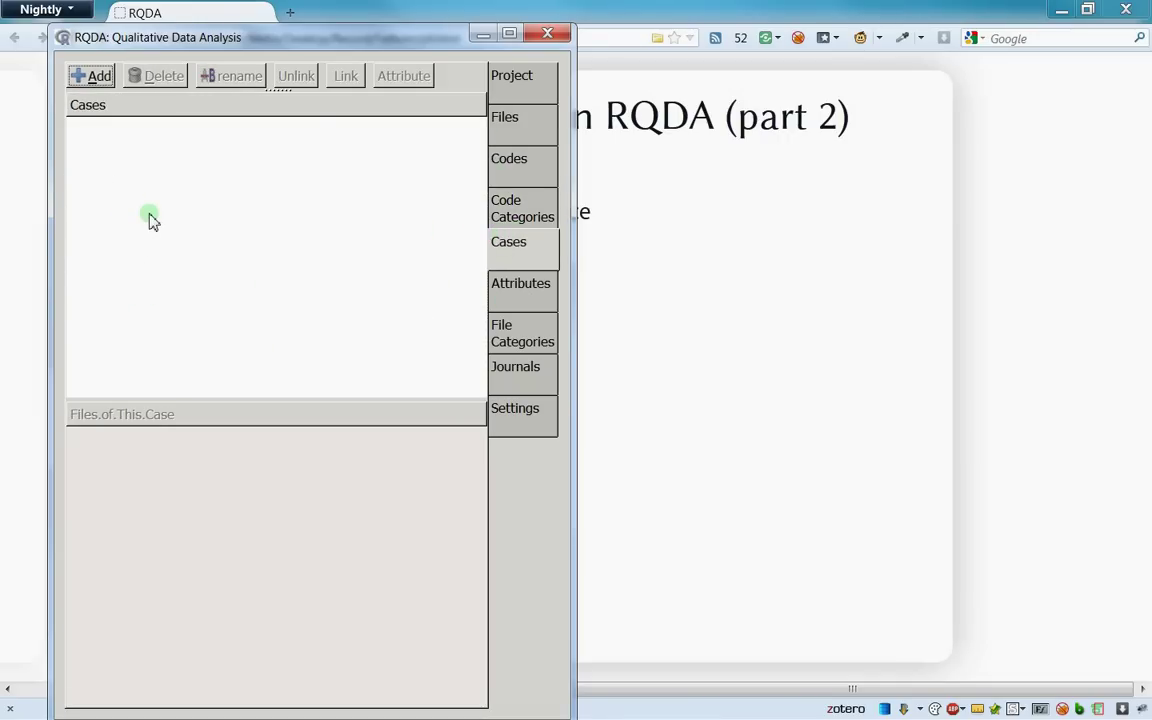
{"action": "left_click", "coordinate": [510, 212]}
{"action": "left_click", "coordinate": [510, 163]}
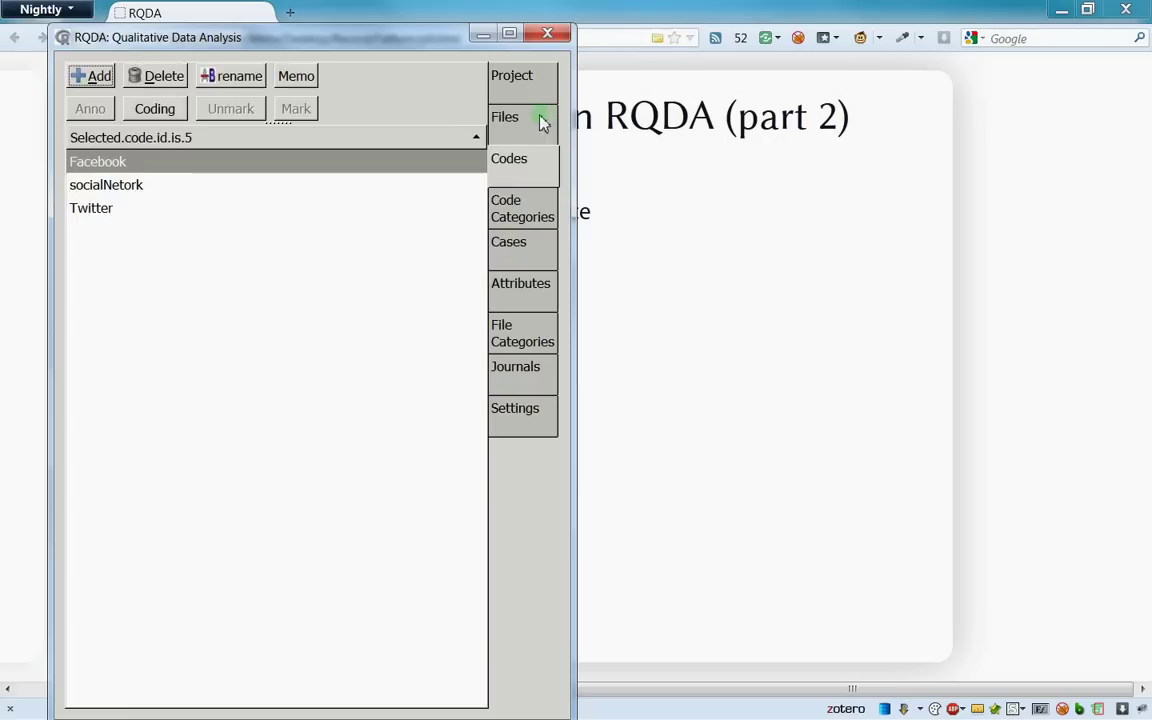
{"action": "left_click", "coordinate": [530, 117]}
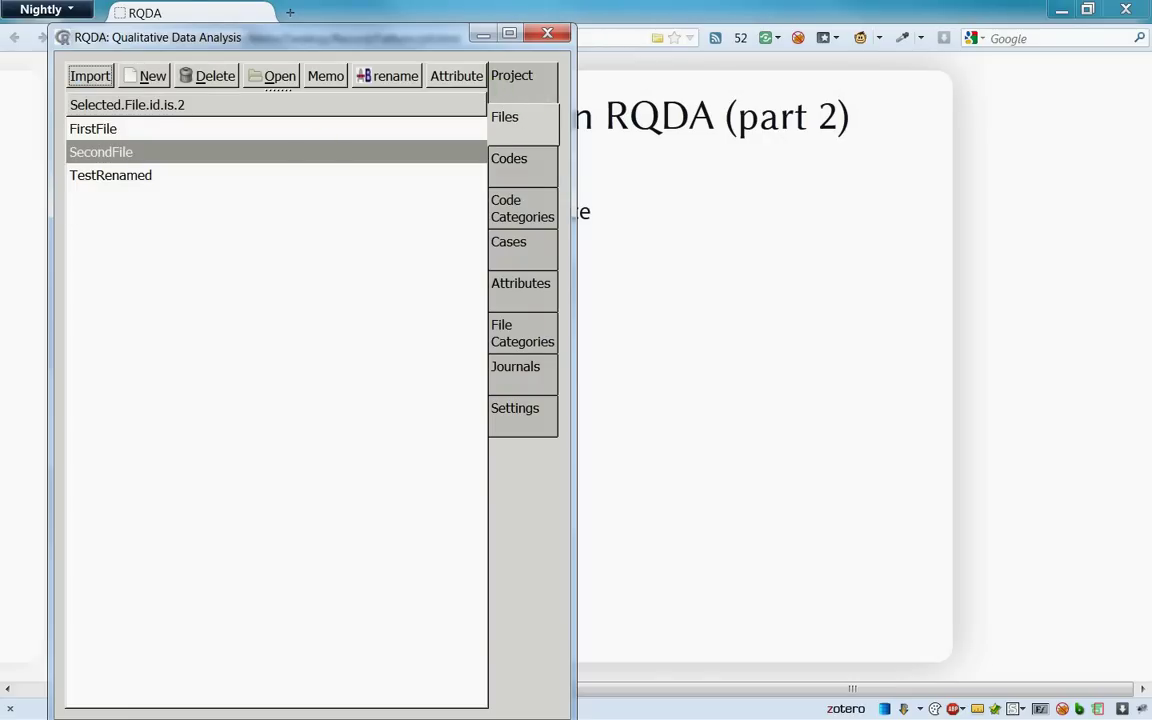